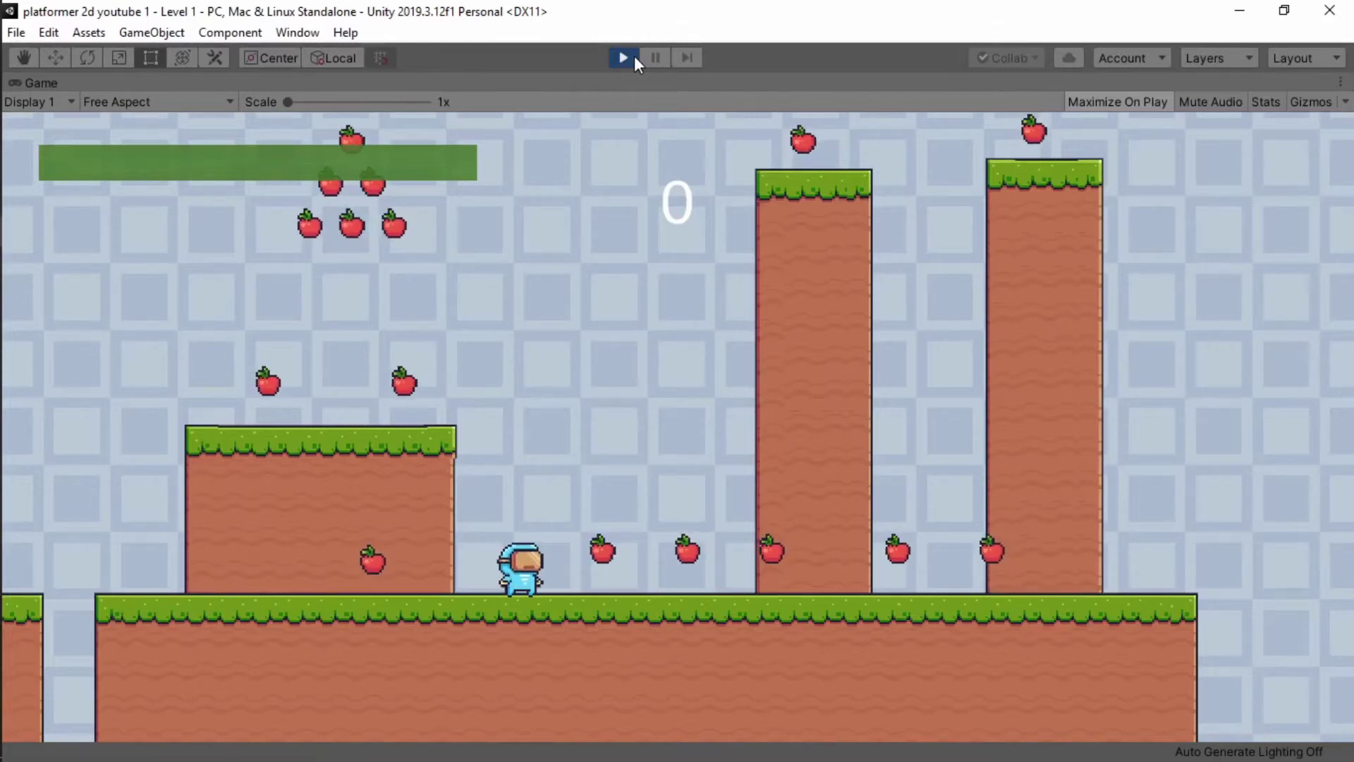
# - Stop the running game and create a C# script named OnCollisionDamage in Assets/Scripts
pyautogui.click(634, 56)
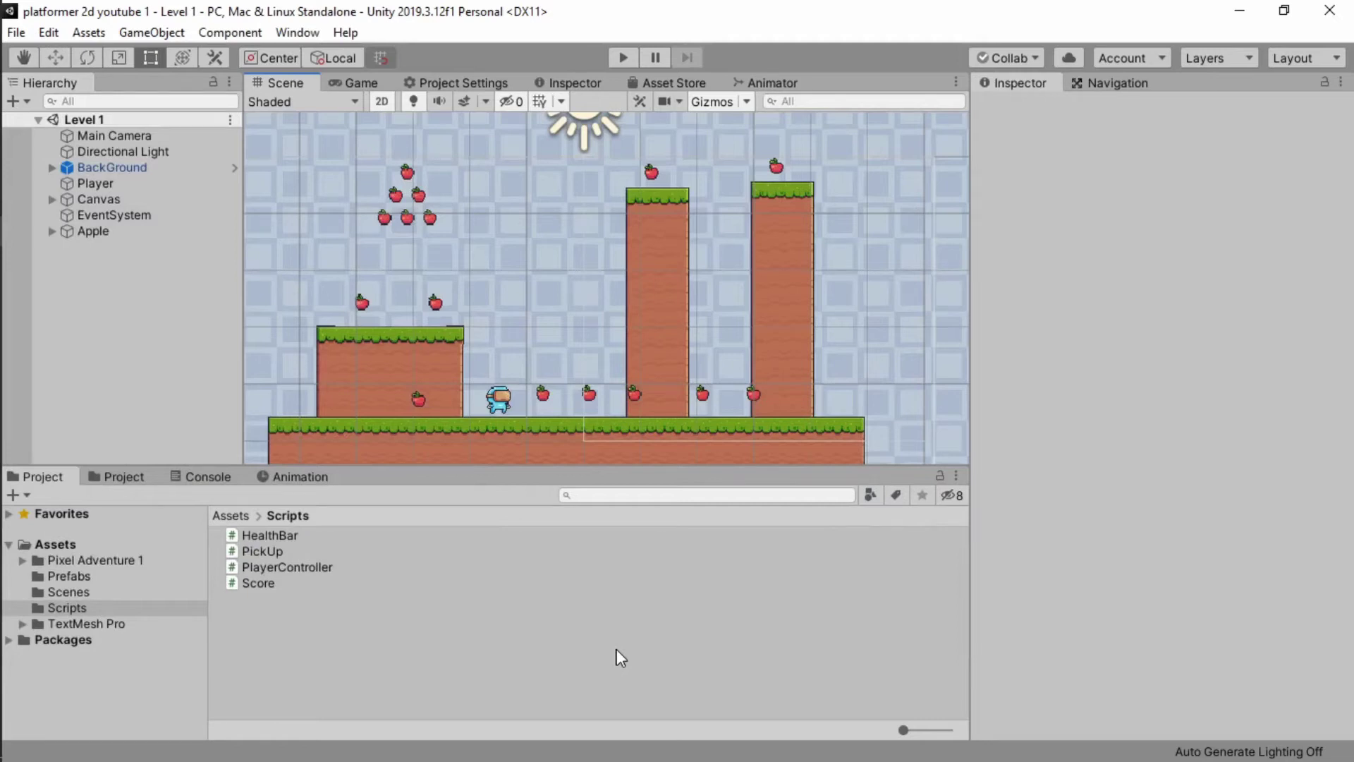
pyautogui.rightClick(531, 621)
pyautogui.moveTo(755, 130)
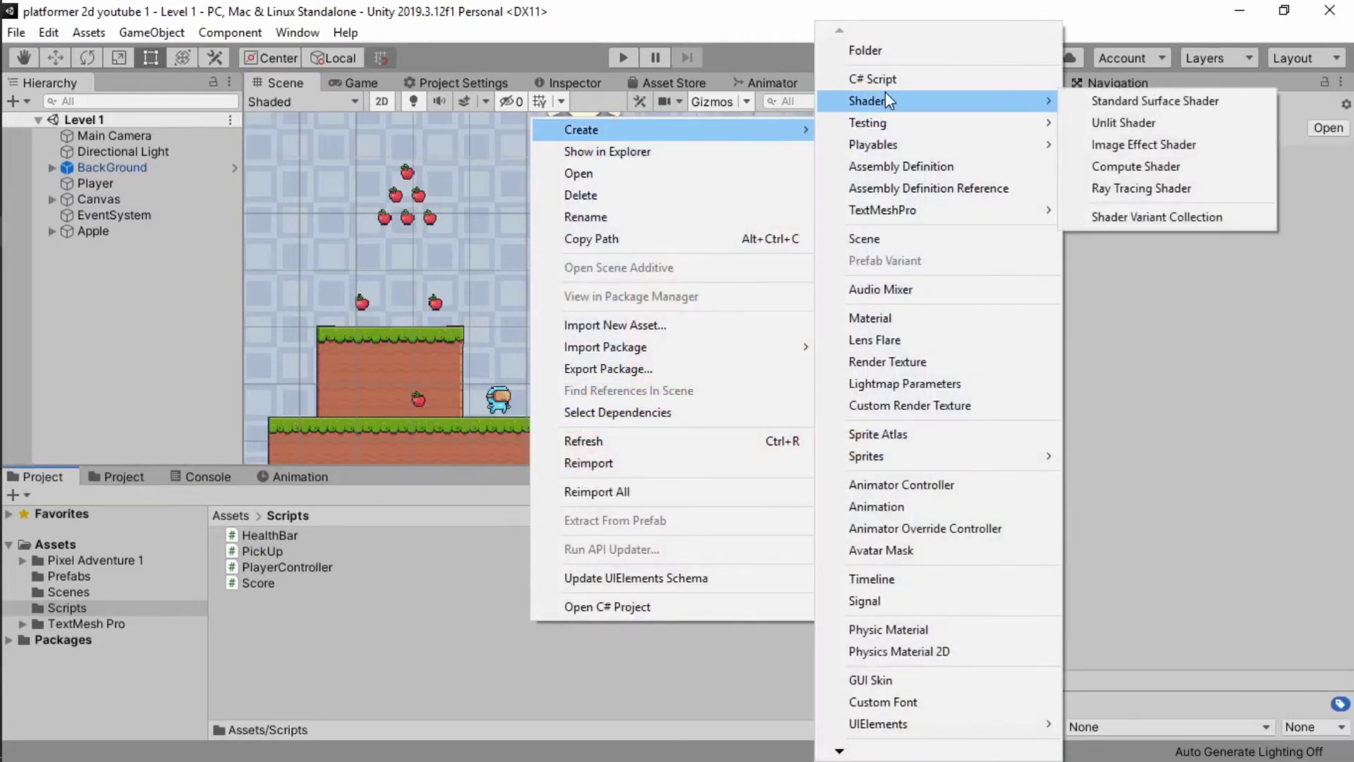
pyautogui.click(881, 79)
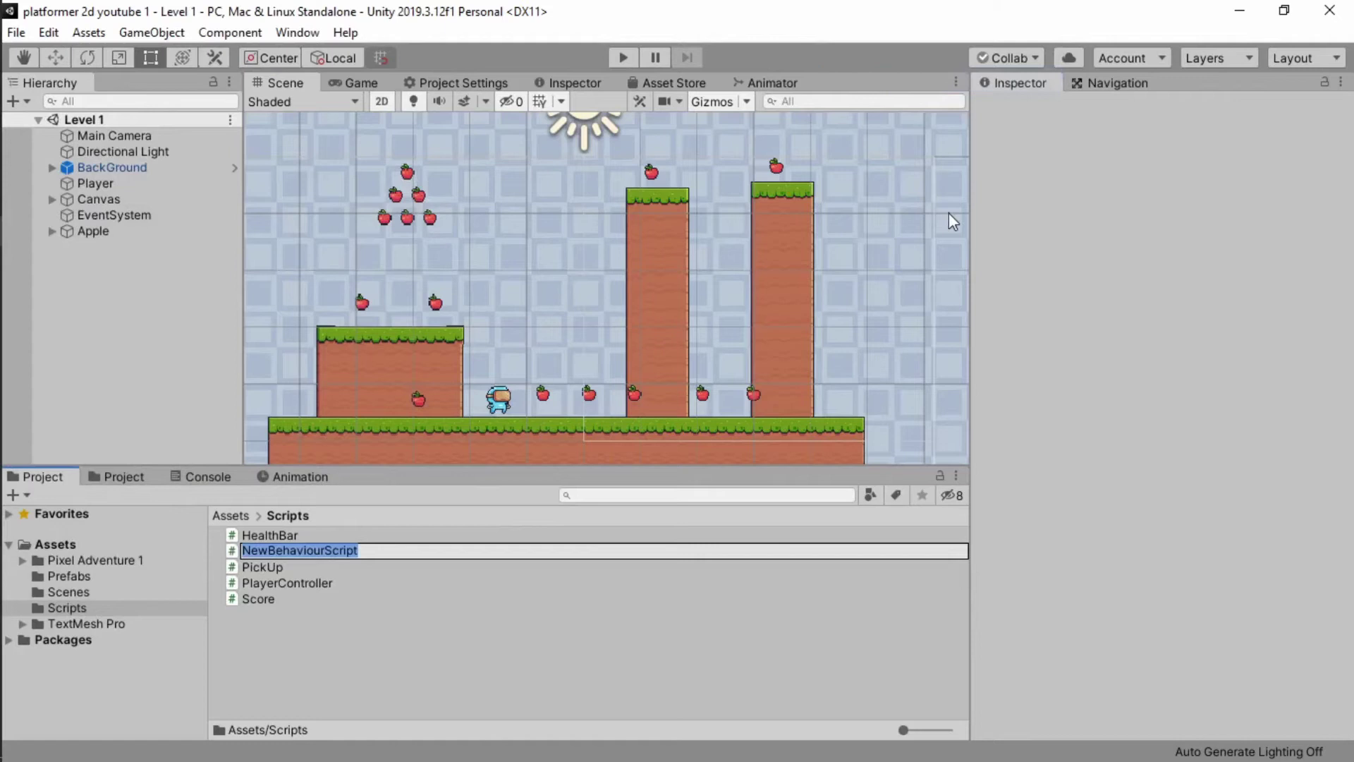
pyautogui.write('O')
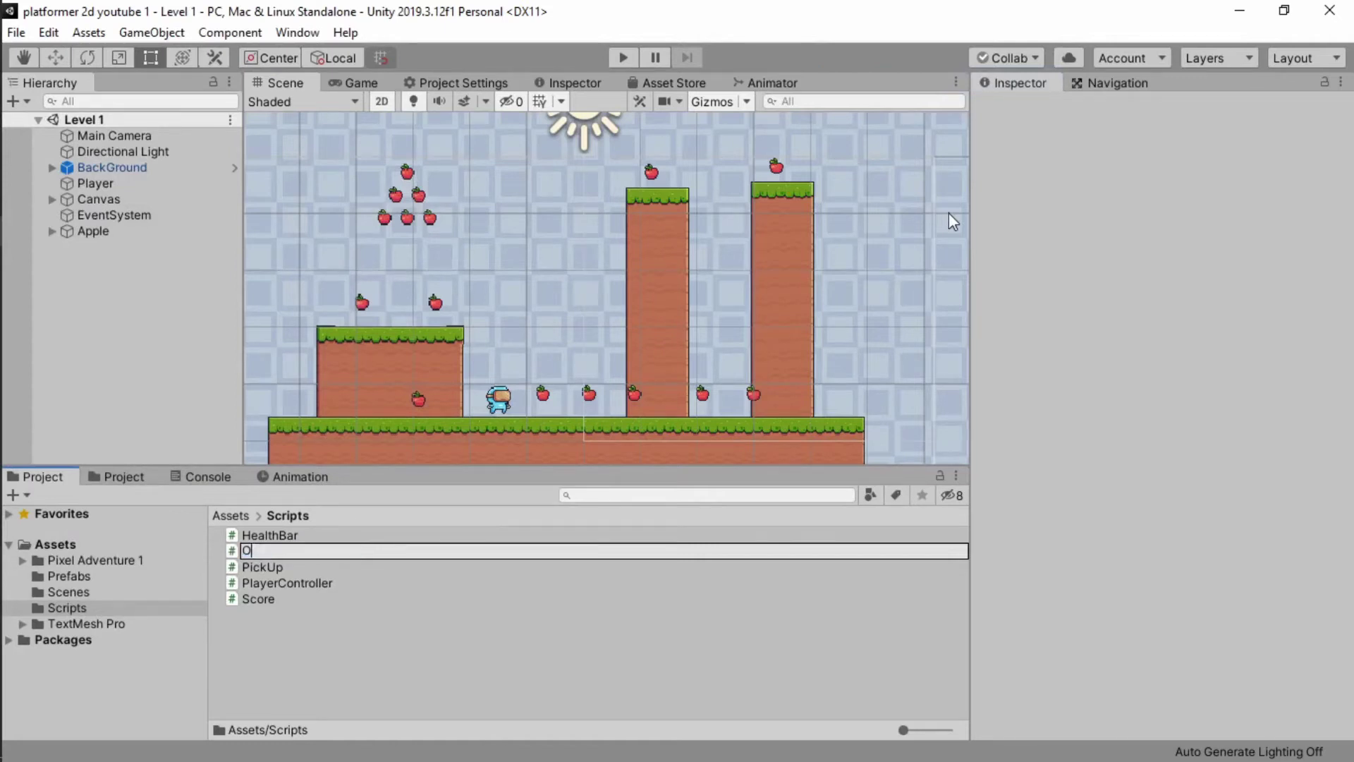
pyautogui.write('nCollisionD')
pyautogui.write('amage')
pyautogui.press('Return')
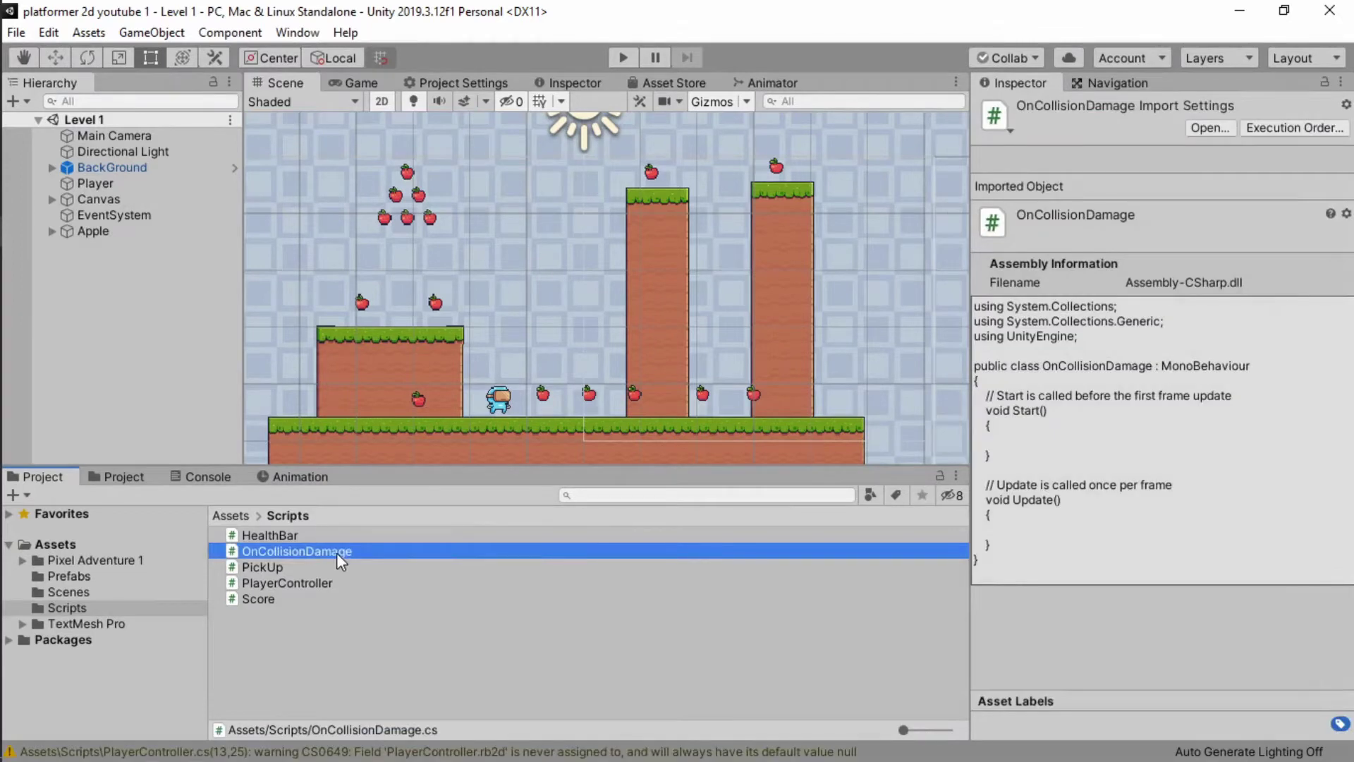
# - Open OnCollisionDamage in Visual Studio and clear out the default comments
pyautogui.doubleClick(336, 552)
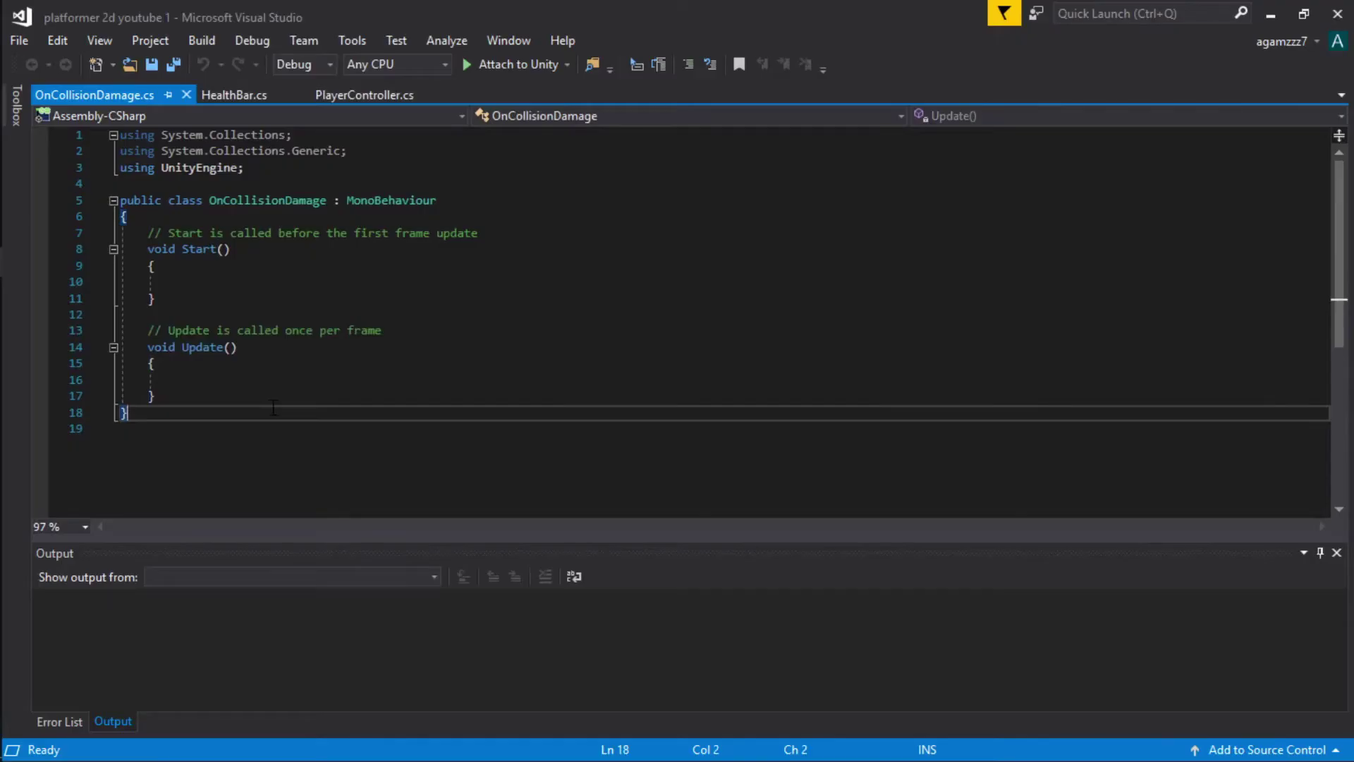
pyautogui.moveTo(385, 330); pyautogui.dragTo(120, 330)
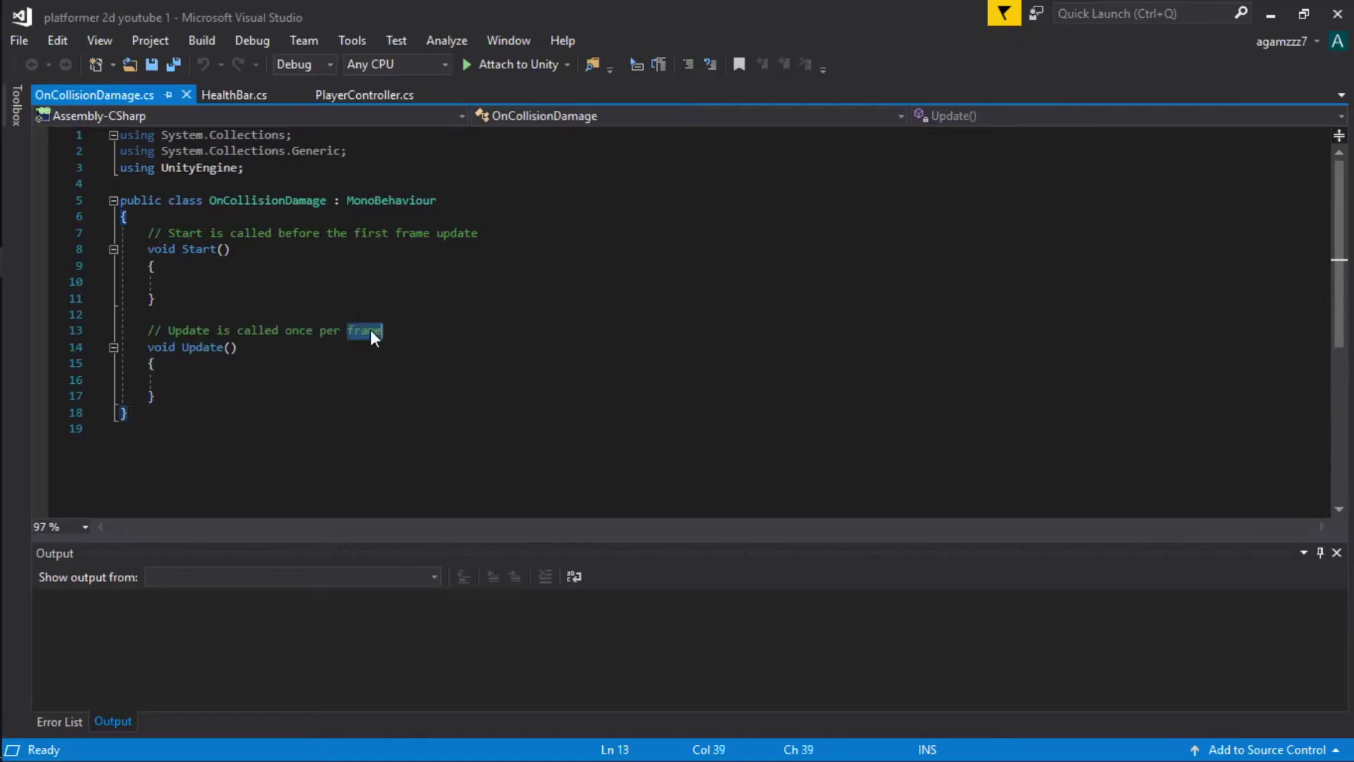
pyautogui.press('BackSpace')
pyautogui.moveTo(120, 232); pyautogui.dragTo(477, 233)
# - Add a [SerializeField] private float damage = 1; field
pyautogui.press('Return')
pyautogui.write('[Serial')
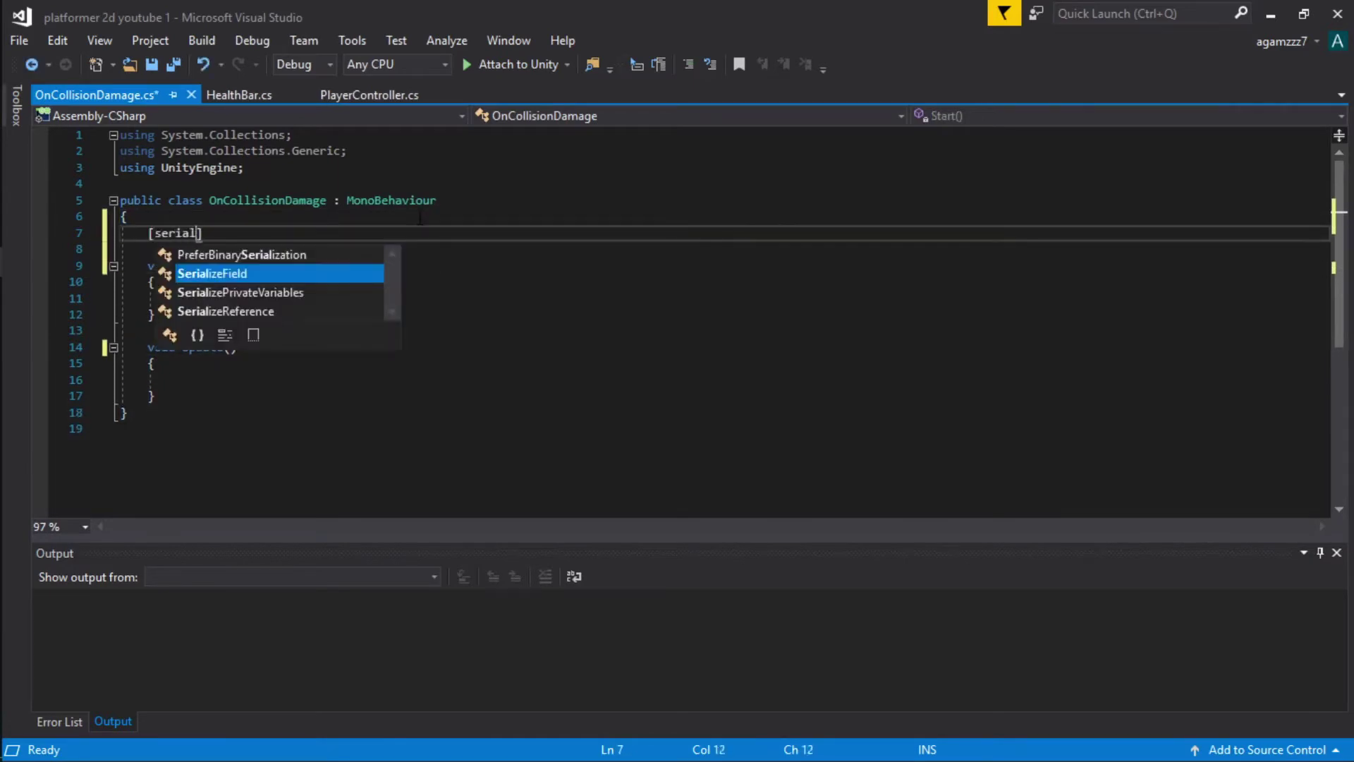
pyautogui.press('Tab')
pyautogui.press('Return')
pyautogui.write('priva')
pyautogui.press('Tab')
pyautogui.write('float damage')
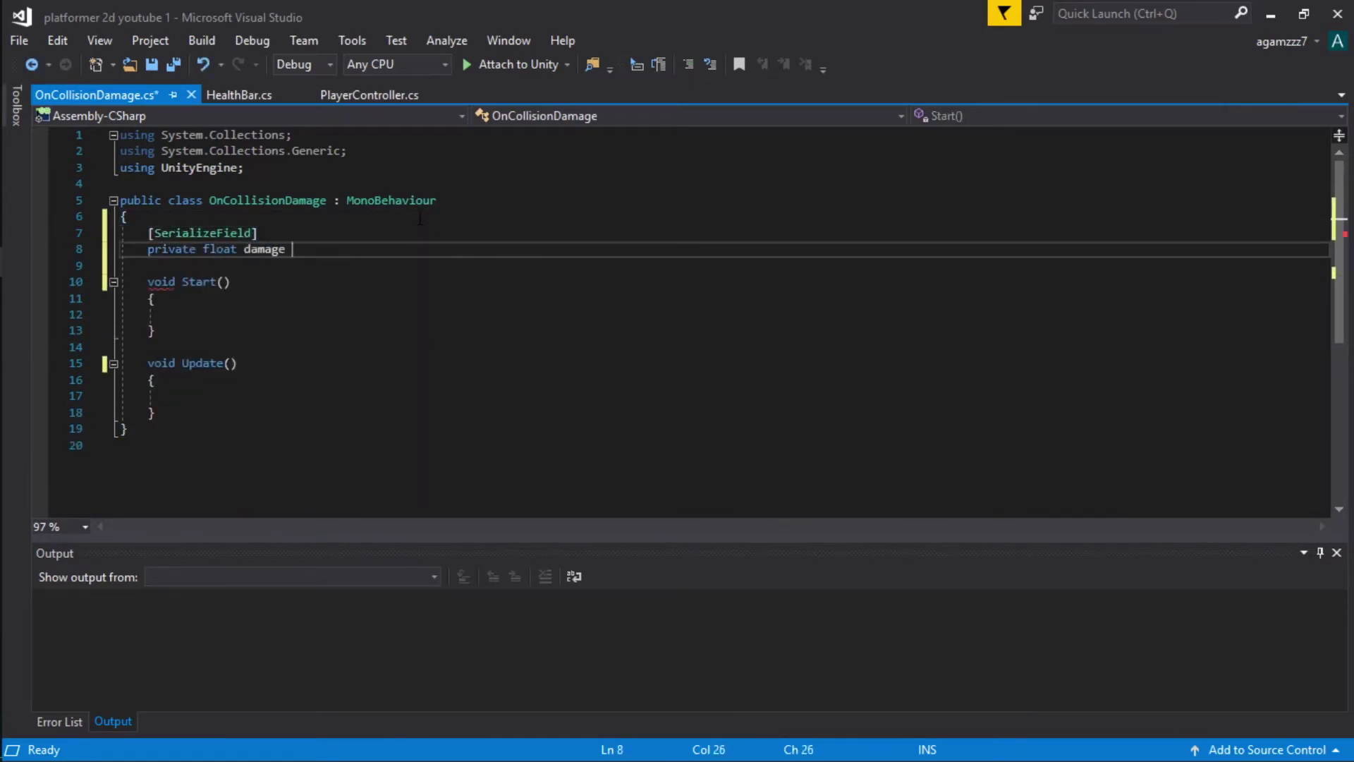
pyautogui.write(' = 1;')
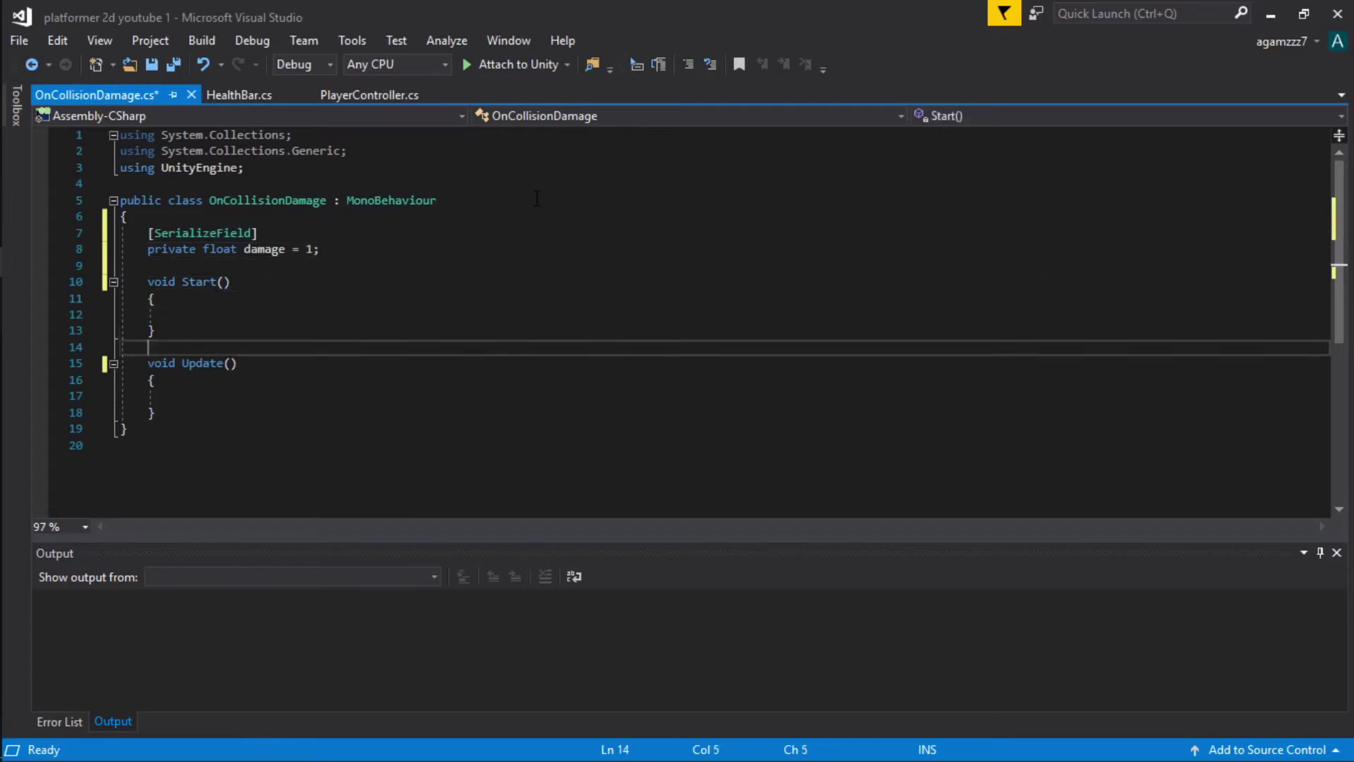
# - Delete the default Start and Update methods
pyautogui.moveTo(150, 265); pyautogui.dragTo(288, 415)
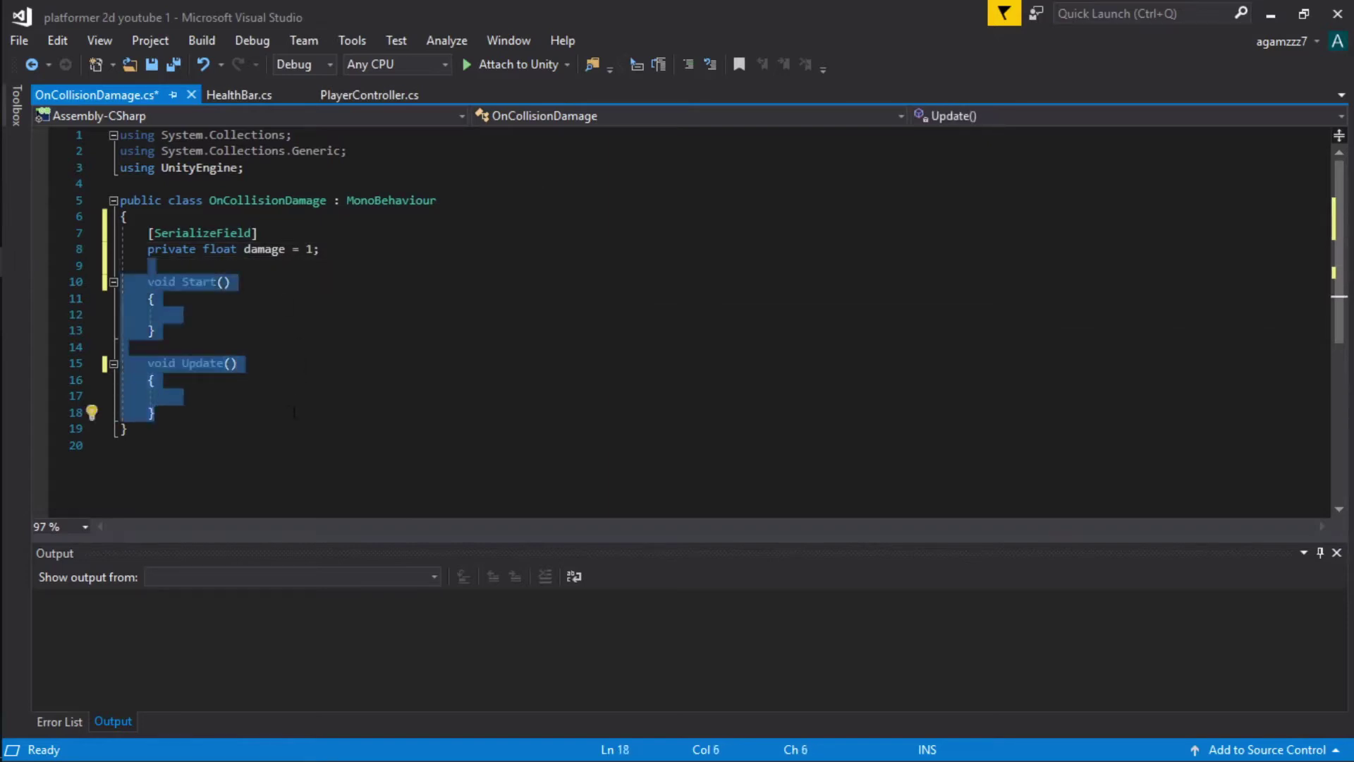
pyautogui.press('BackSpace')
pyautogui.press('Return')
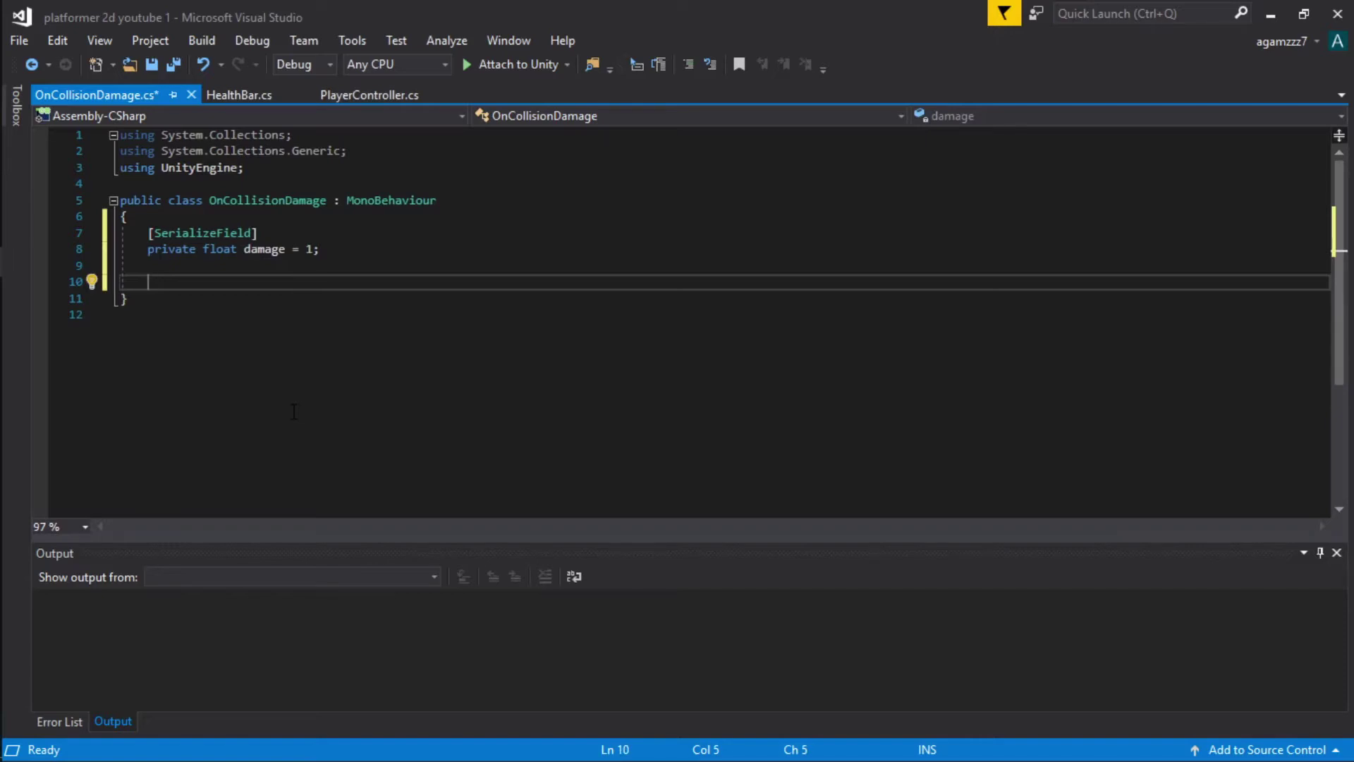
# - Write public void DamageEnemyPL(Collision2D other) with an if(other.transform.tag == "Player") check
pyautogui.write('public void Dam')
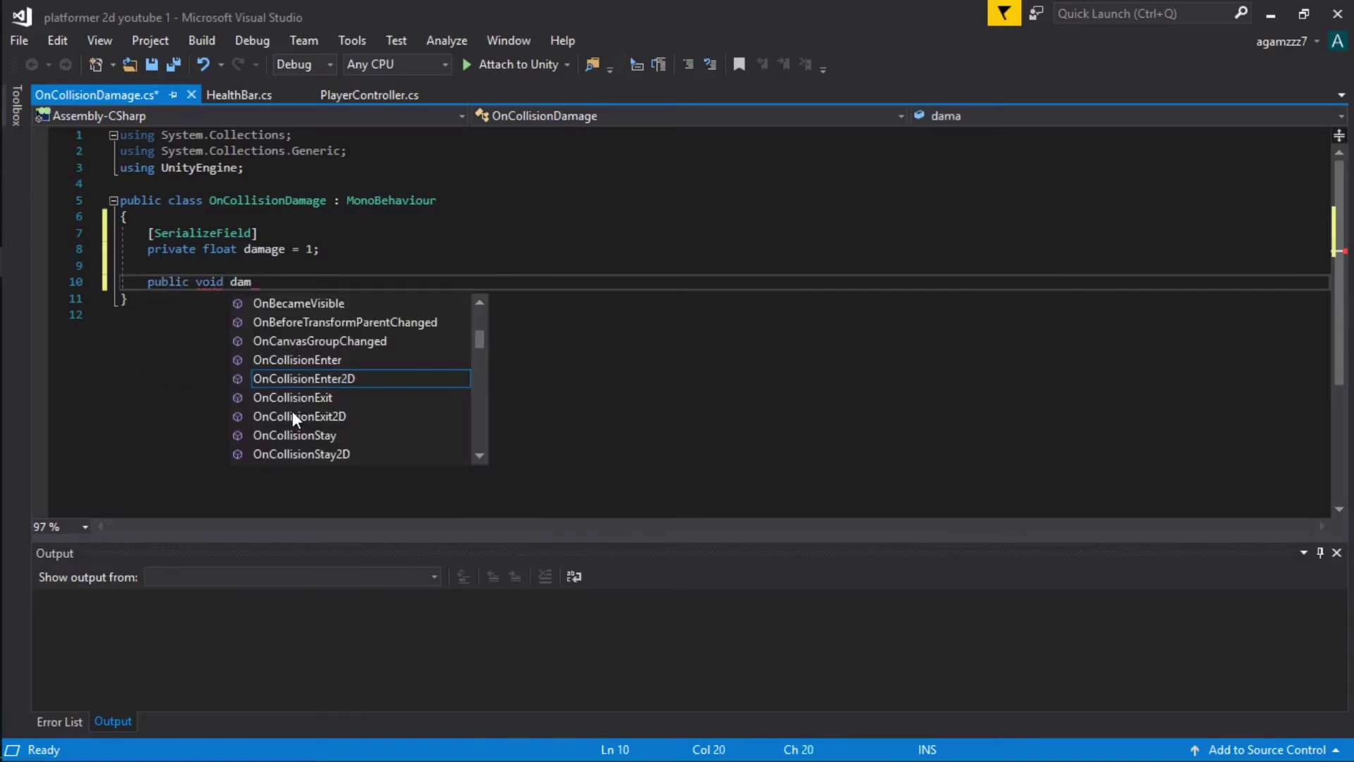
pyautogui.write('ageOn')
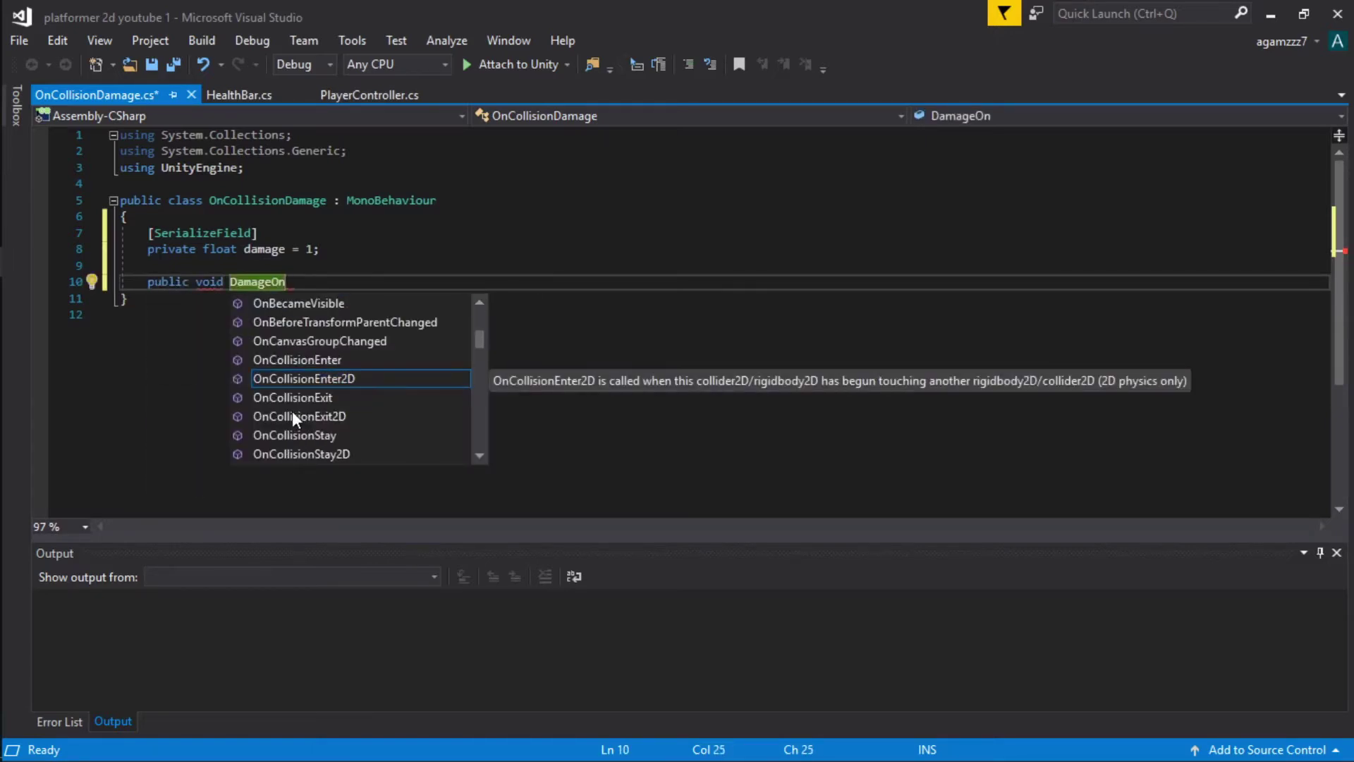
pyautogui.write('EnemyPlayer')
pyautogui.press('BackSpace')
pyautogui.press('BackSpace')
pyautogui.press('BackSpace')
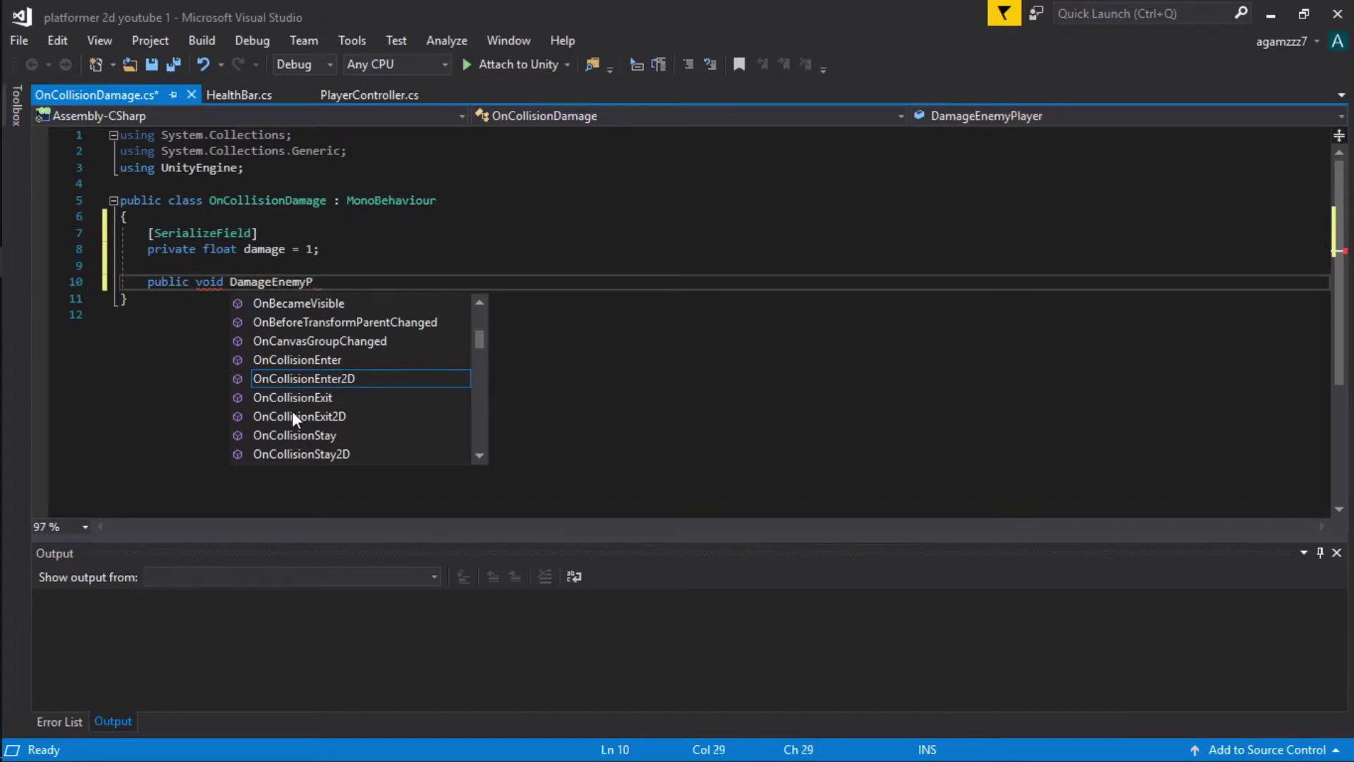
pyautogui.write('L(Collision2D ')
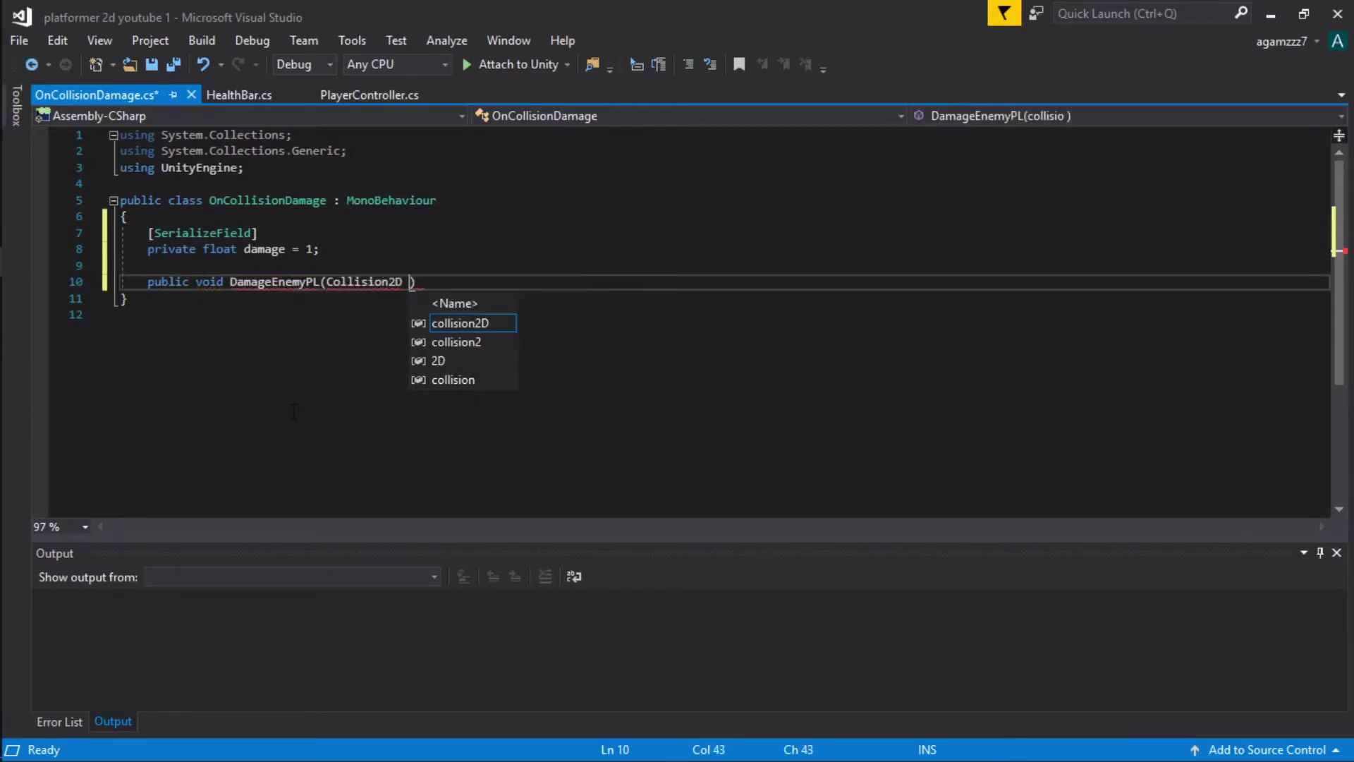
pyautogui.write('other)')
pyautogui.press('Return')
pyautogui.write('{')
pyautogui.press('Return')
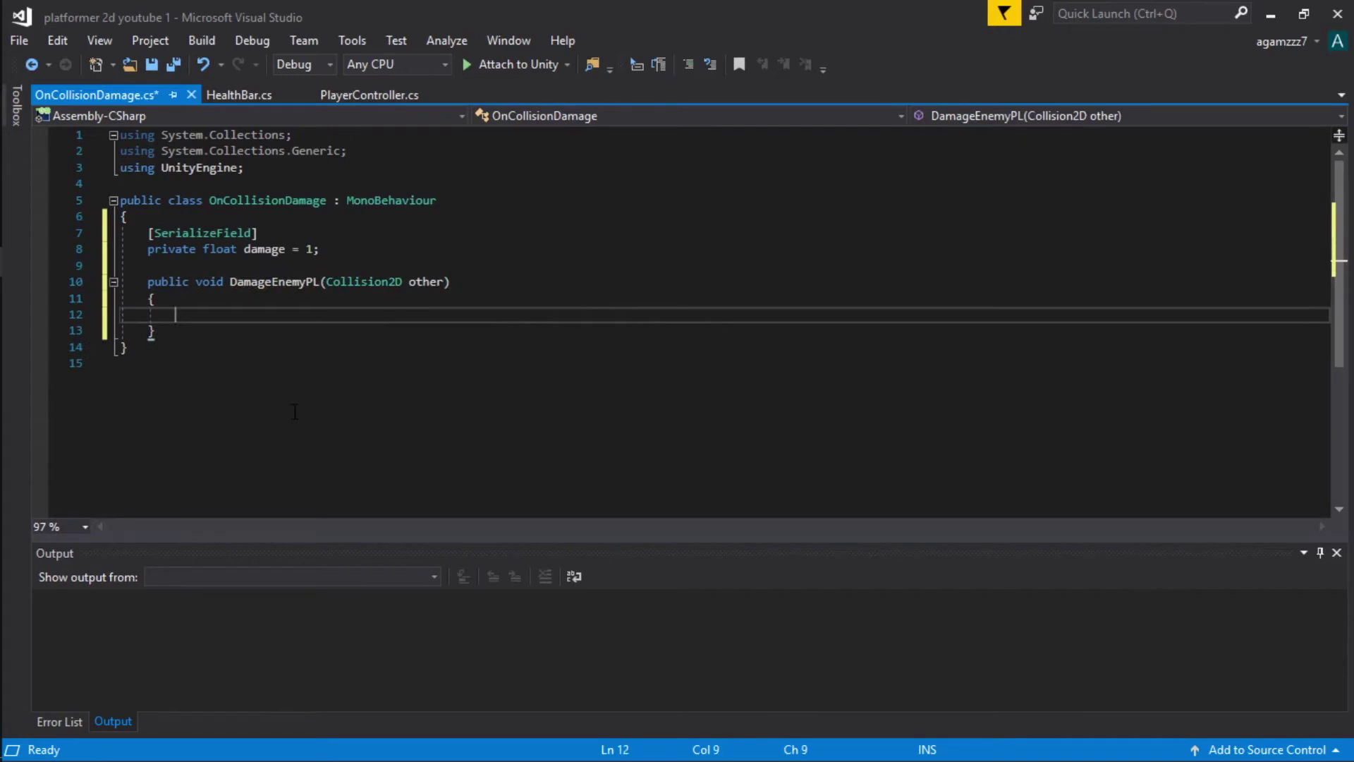
pyautogui.write('if(')
pyautogui.write('other.trans')
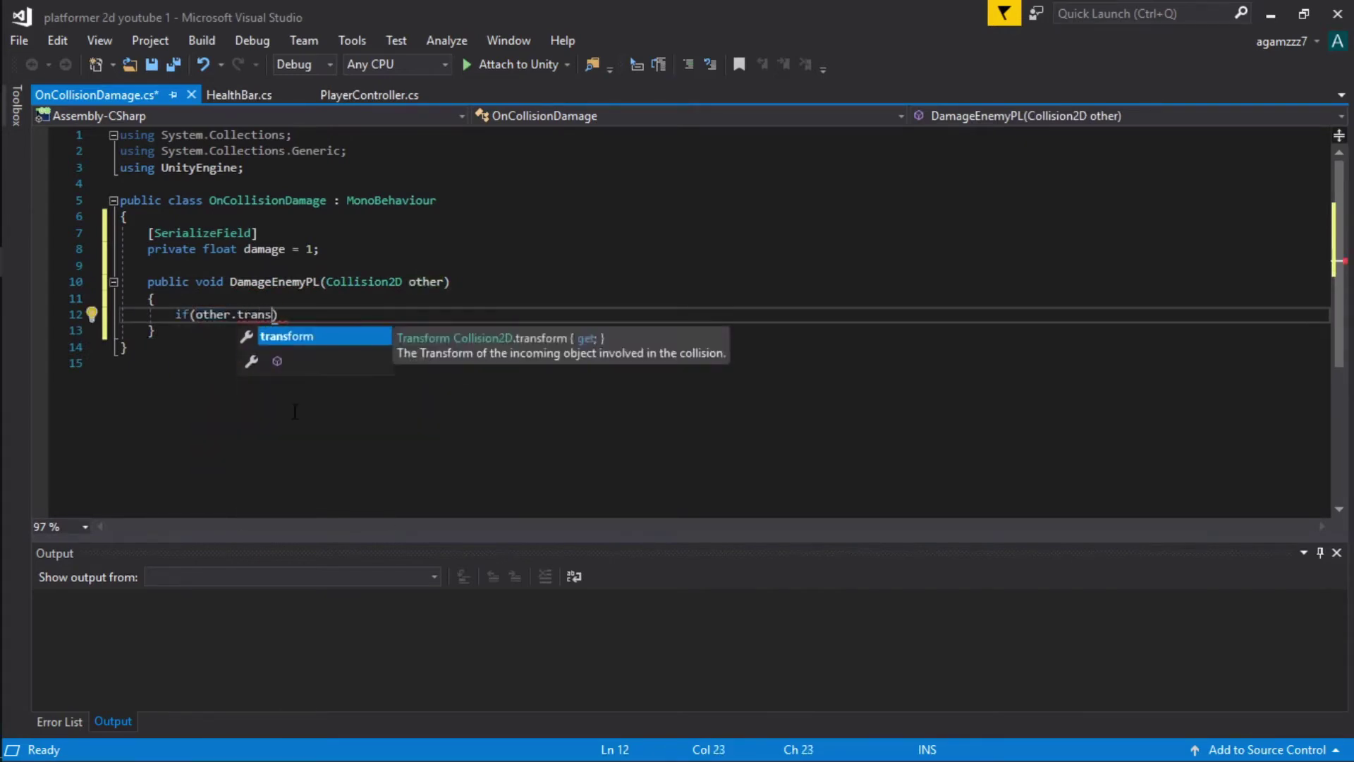
pyautogui.write('form.tag == "')
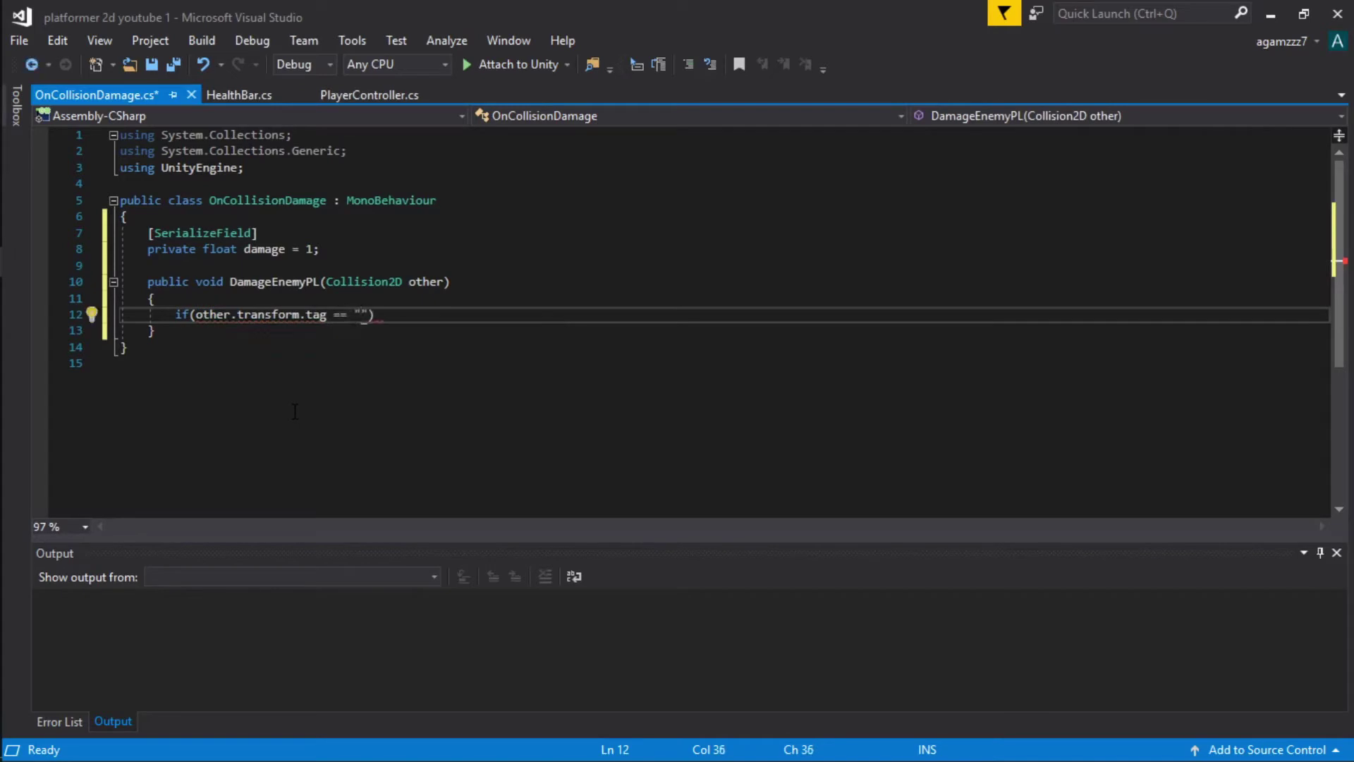
pyautogui.write('Player")')
# - Make the Player check call GetComponent<PlayerController>().DecPlayerHP(damage), then add blank lines below the damage field
pyautogui.press('Return')
pyautogui.write('{')
pyautogui.press('Return')
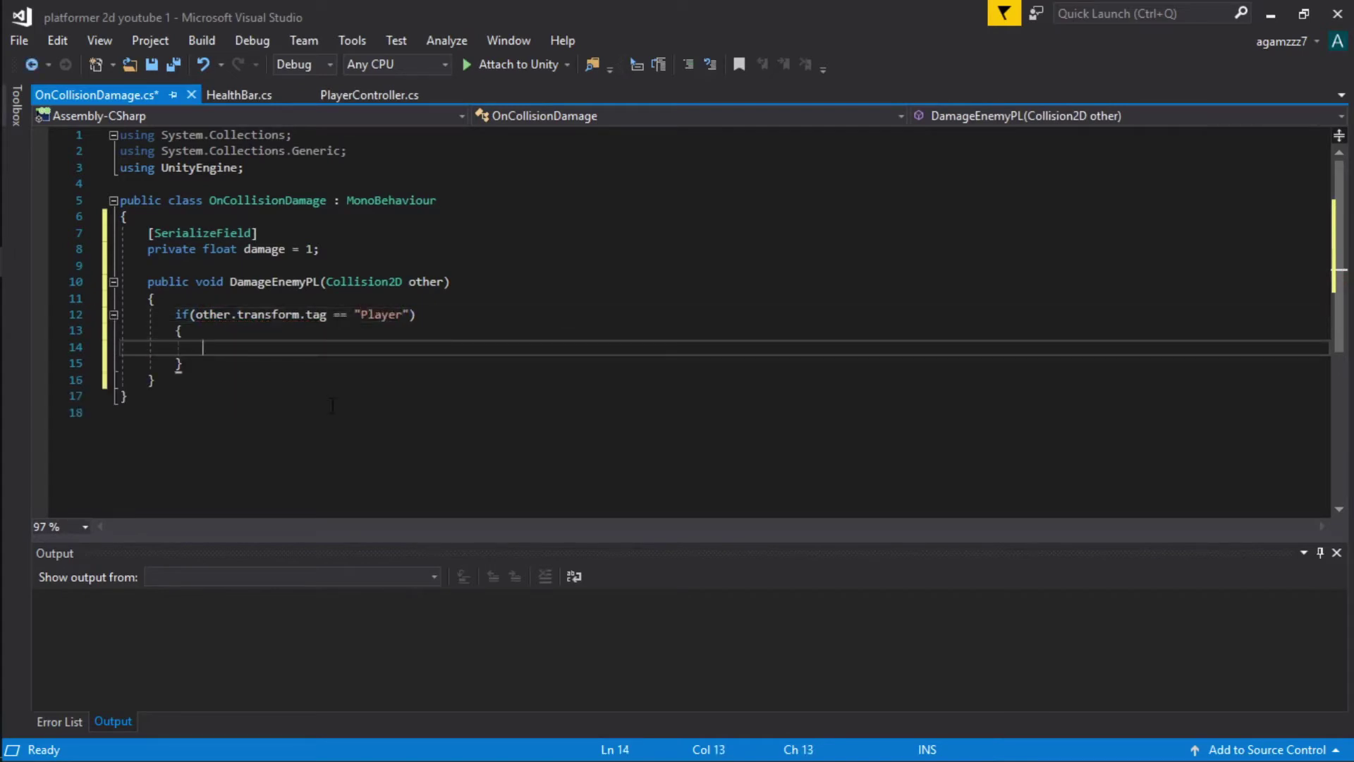
pyautogui.write('other.transform.Get')
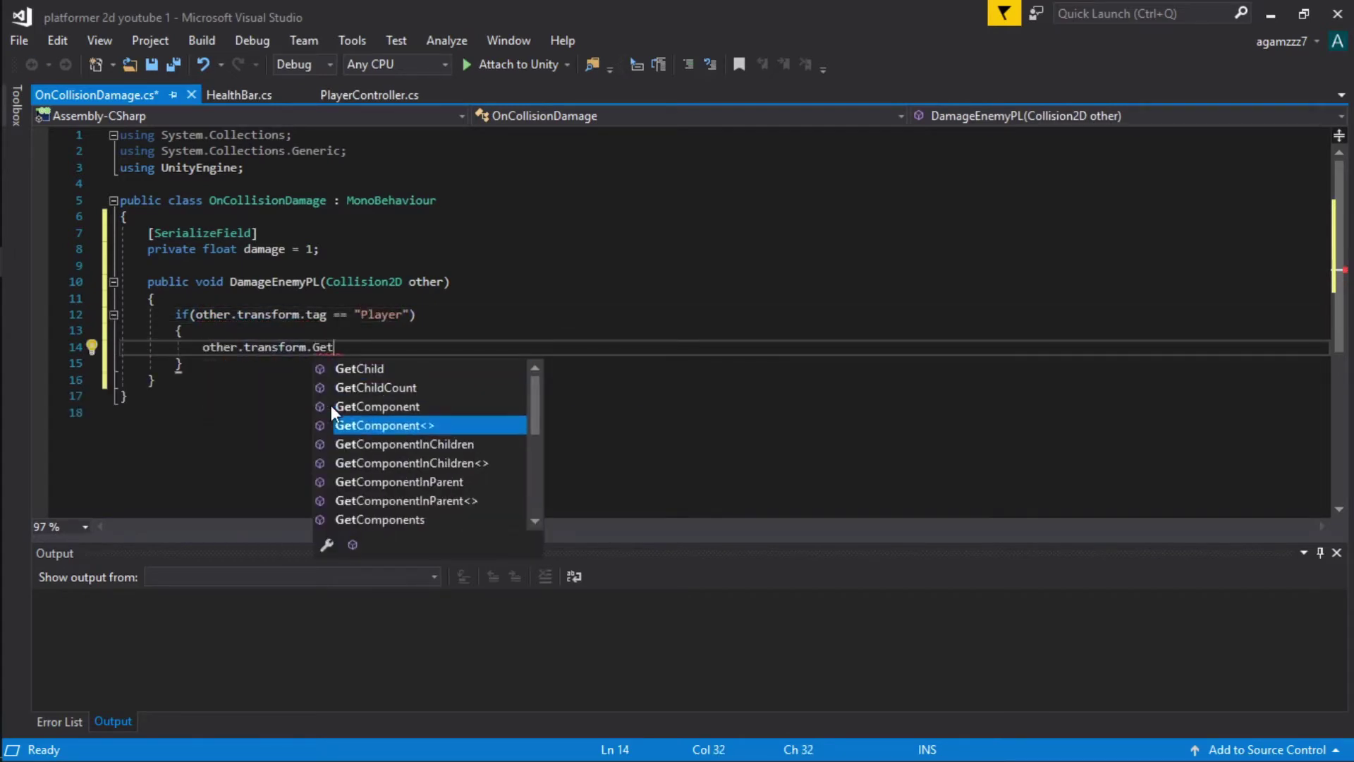
pyautogui.write('Component<Player>')
pyautogui.press('Tab')
pyautogui.write('>')
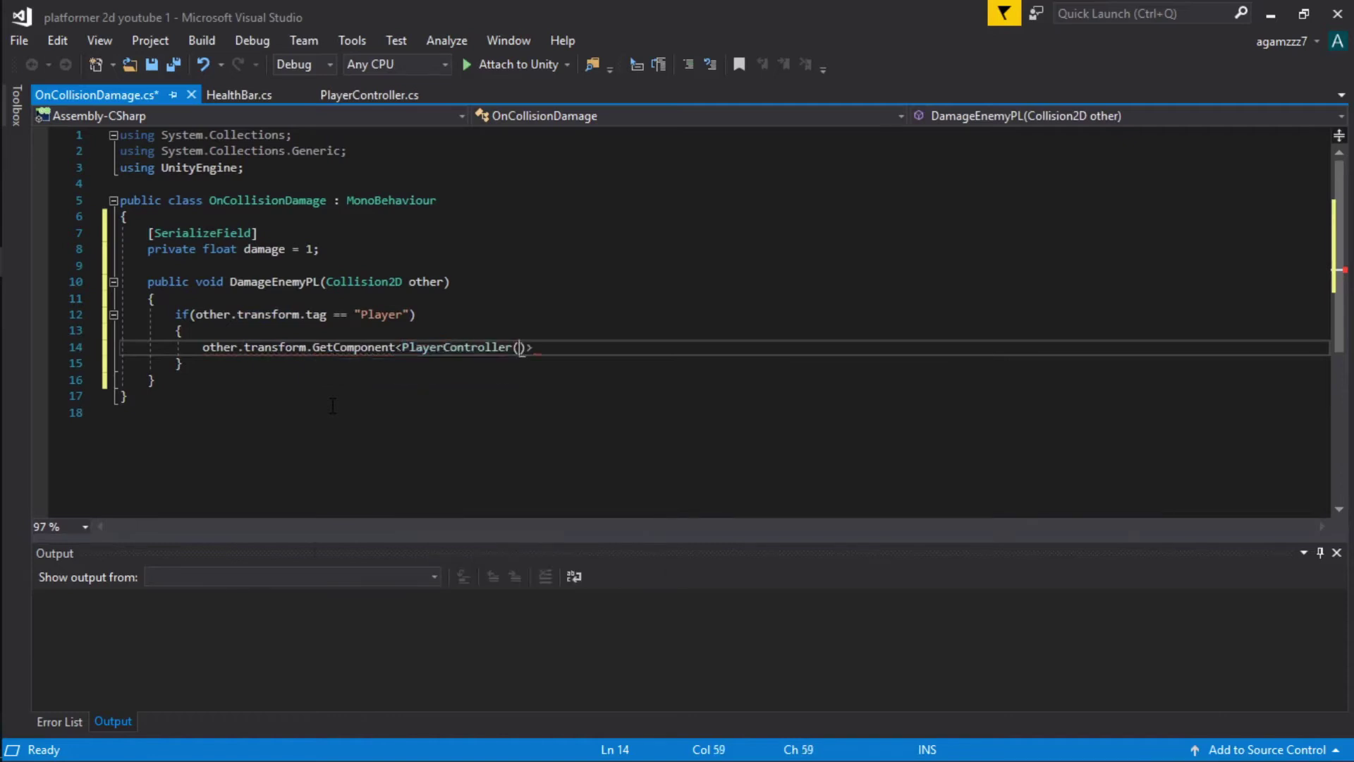
pyautogui.write('().dec')
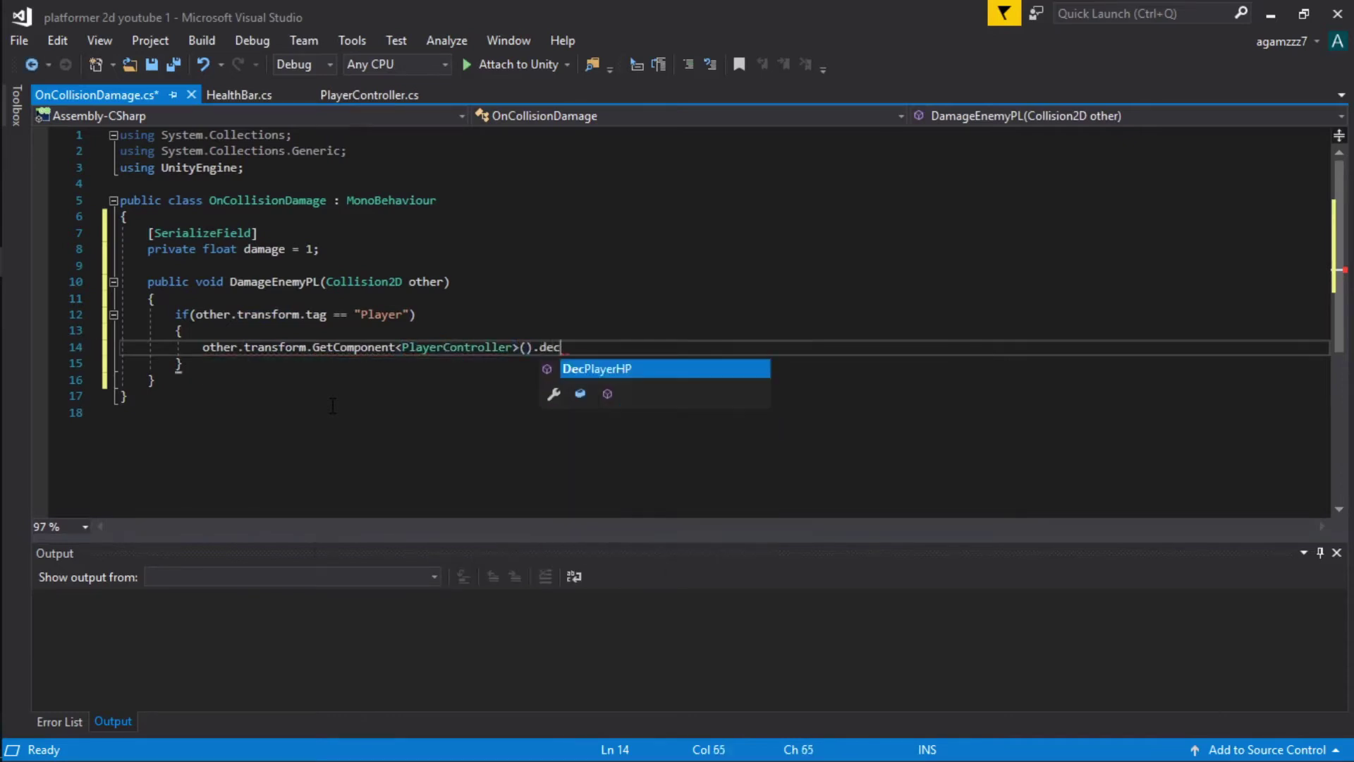
pyautogui.press('Tab')
pyautogui.write('(d')
pyautogui.press('Tab')
pyautogui.write(';')
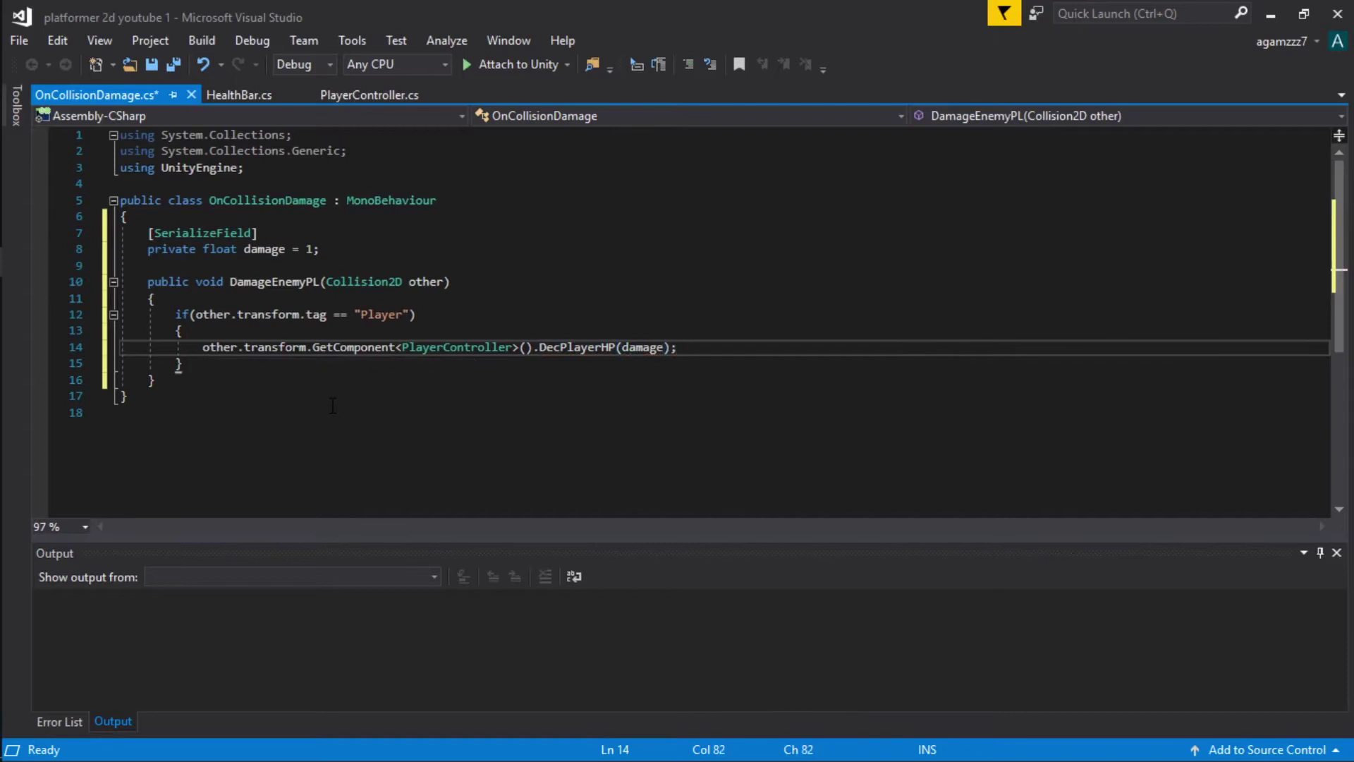
pyautogui.click(483, 258)
pyautogui.press('Return')
pyautogui.press('Return')
pyautogui.press('Return')
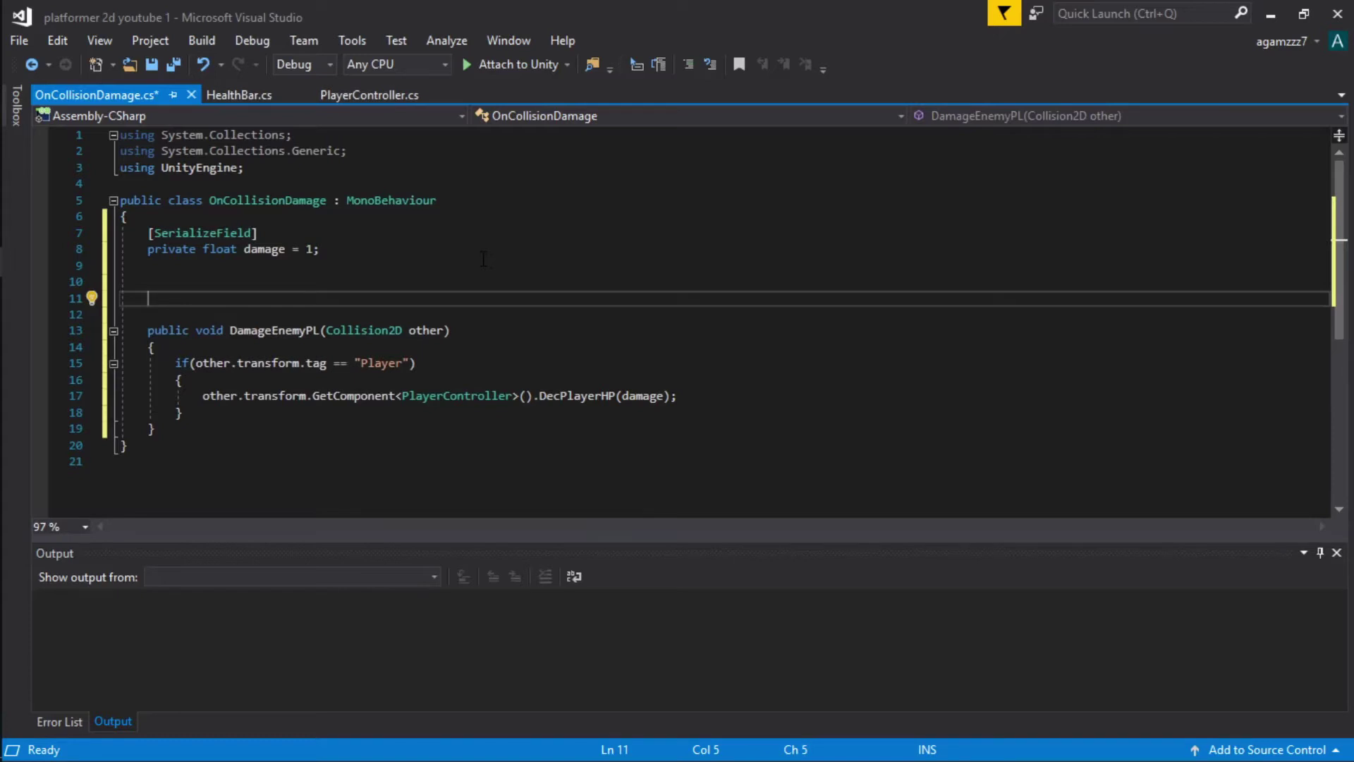
# - Add an OnCollisionEnter2D method that calls DamageEnemyPL(other)
pyautogui.write('oncol')
pyautogui.press('Down')
pyautogui.press('Down')
pyautogui.press('Tab')
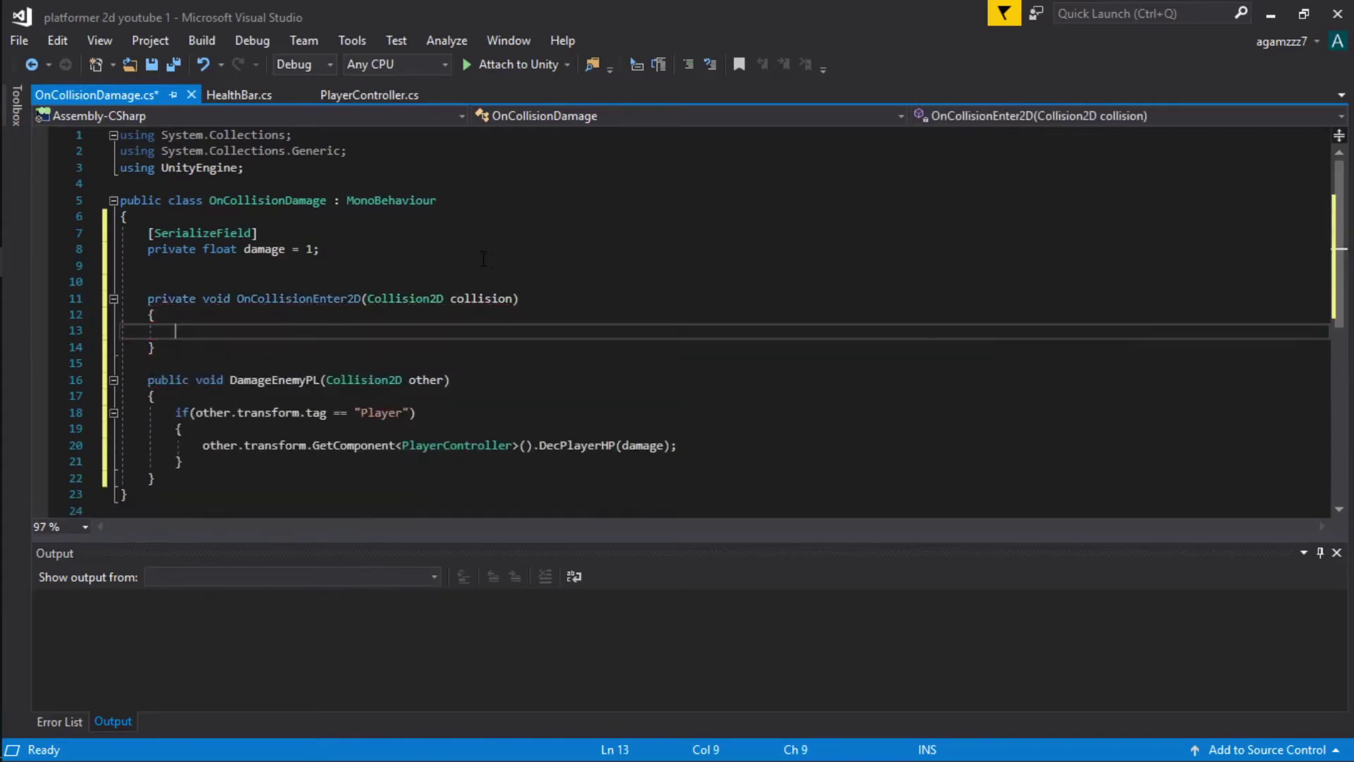
pyautogui.write('damage();')
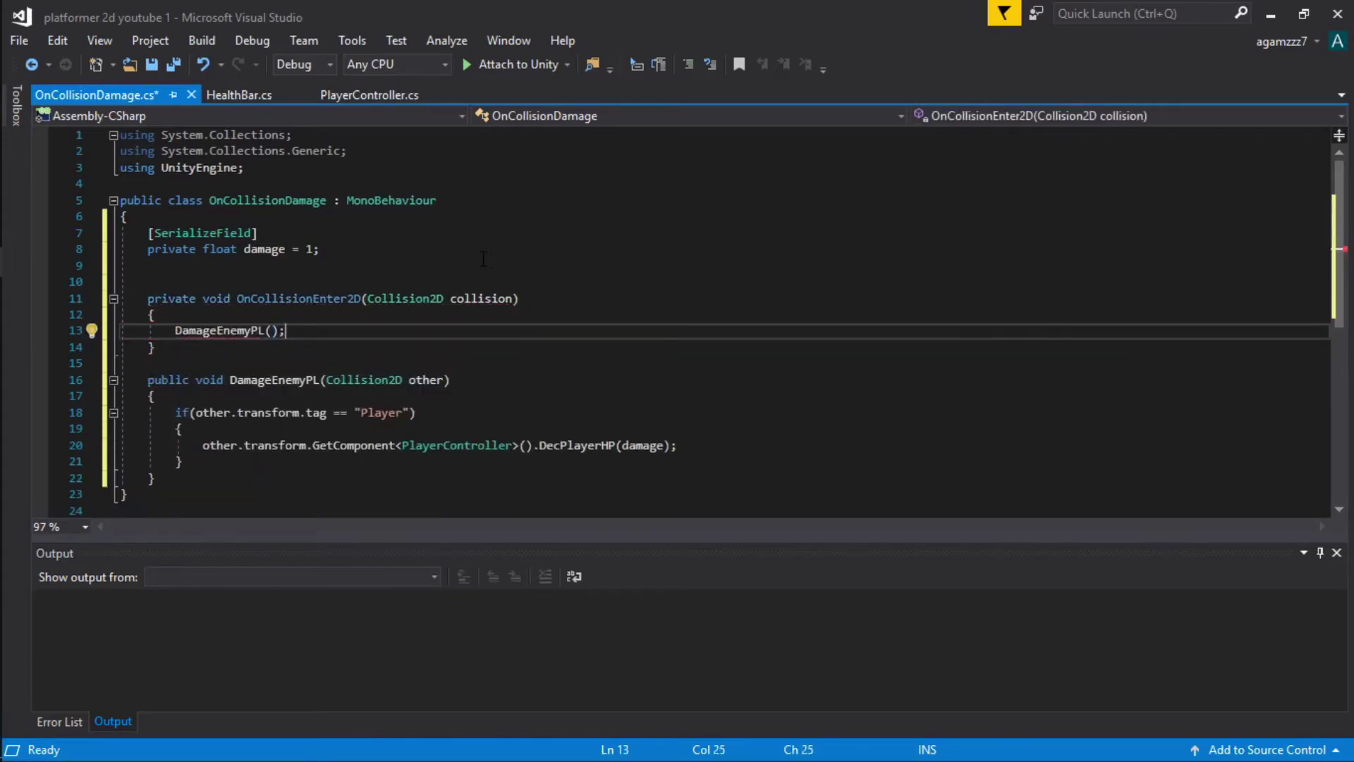
pyautogui.write('other')
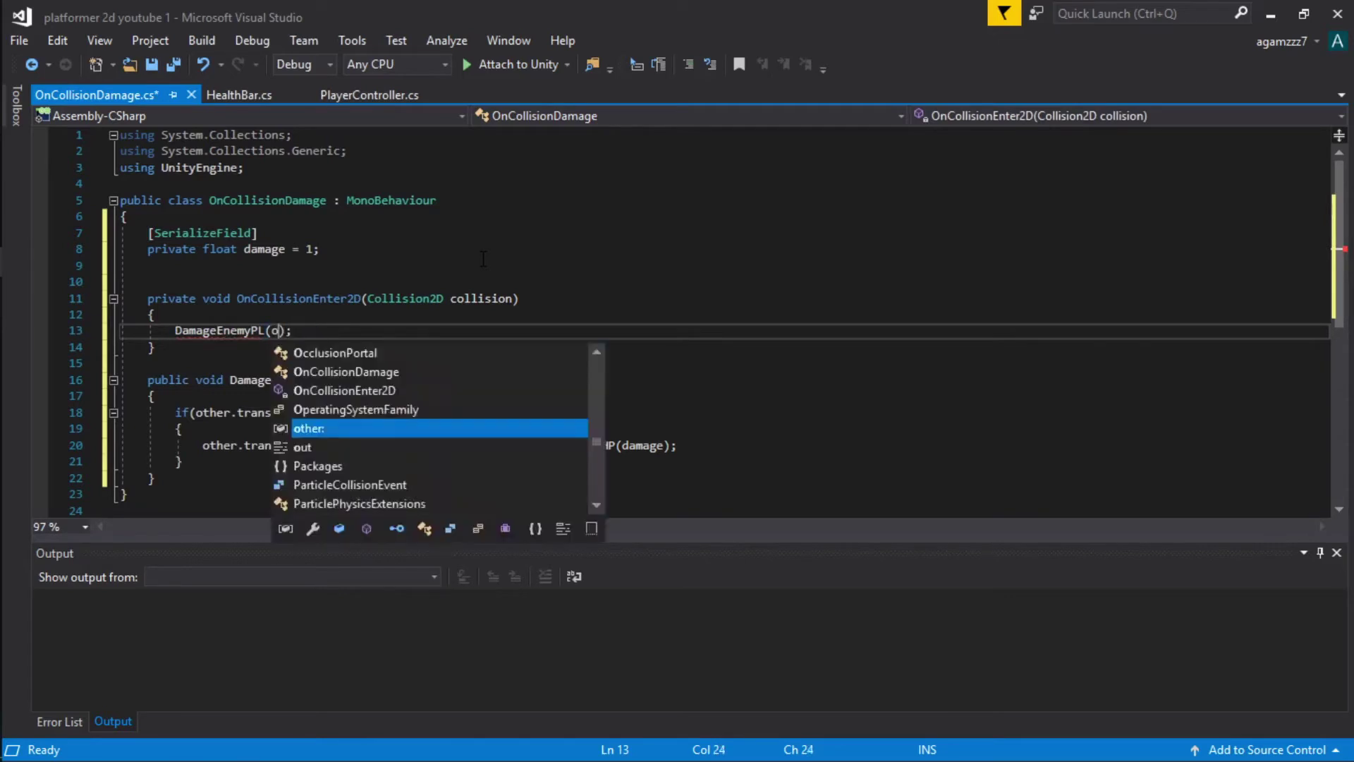
pyautogui.press('End')
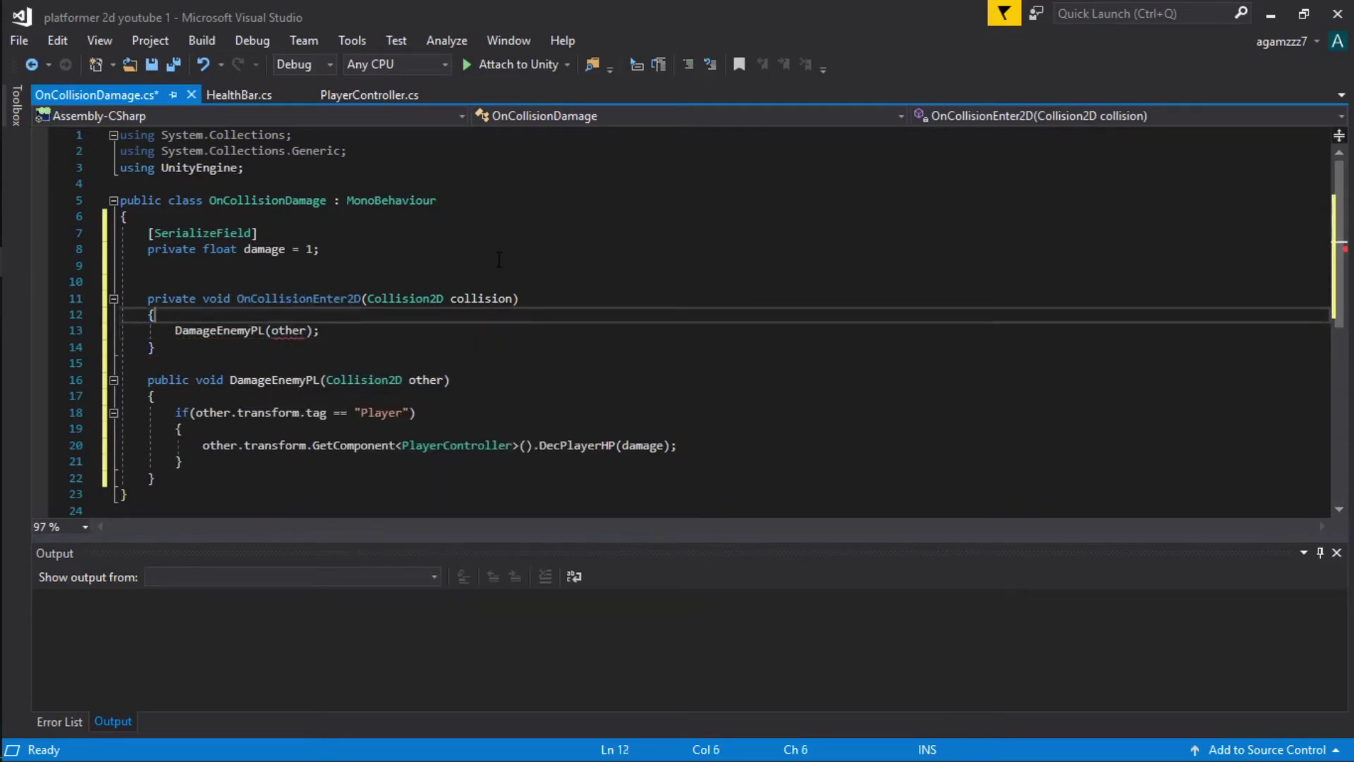
# - Rename the OnCollisionEnter2D parameter from collision to other and save the script
pyautogui.click(486, 298)
pyautogui.doubleClick(487, 299)
pyautogui.write('other')
pyautogui.click(214, 330)
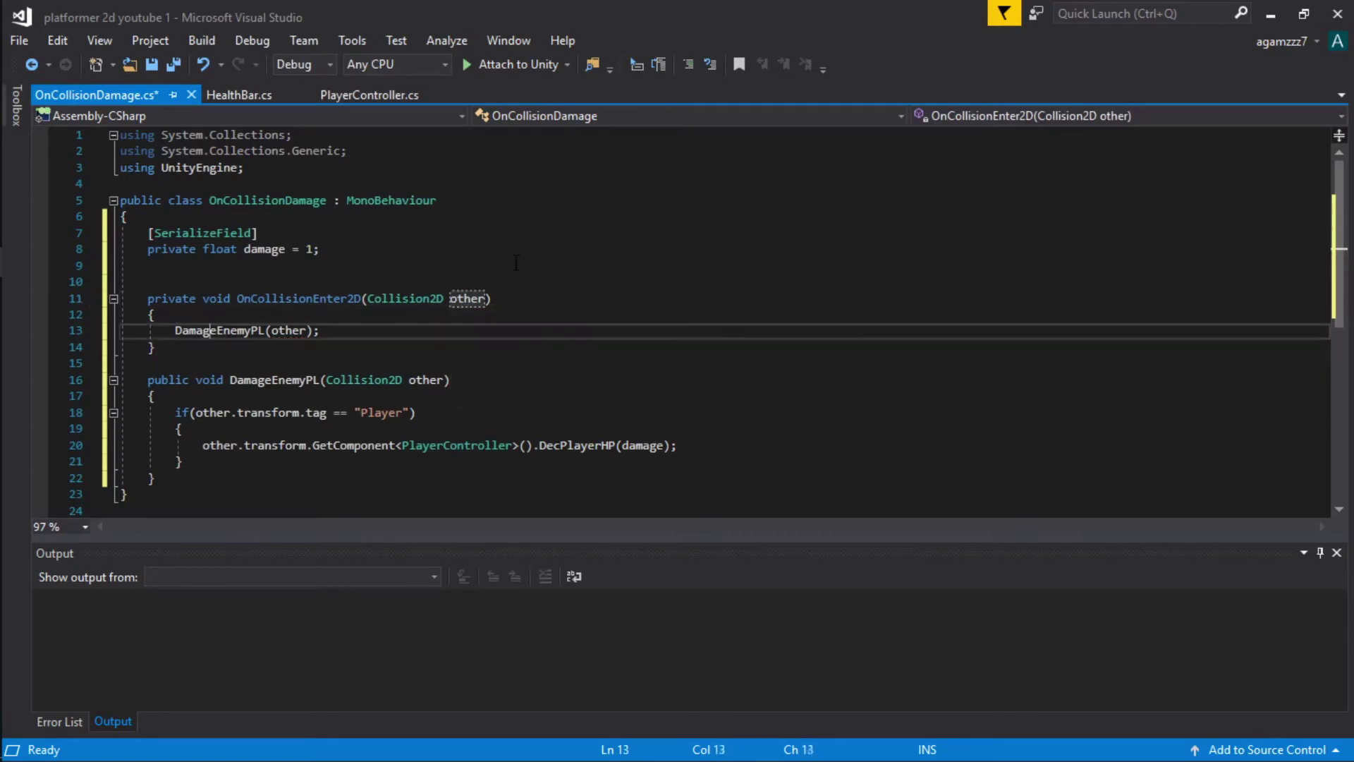
pyautogui.hotkey('ctrl', 's')
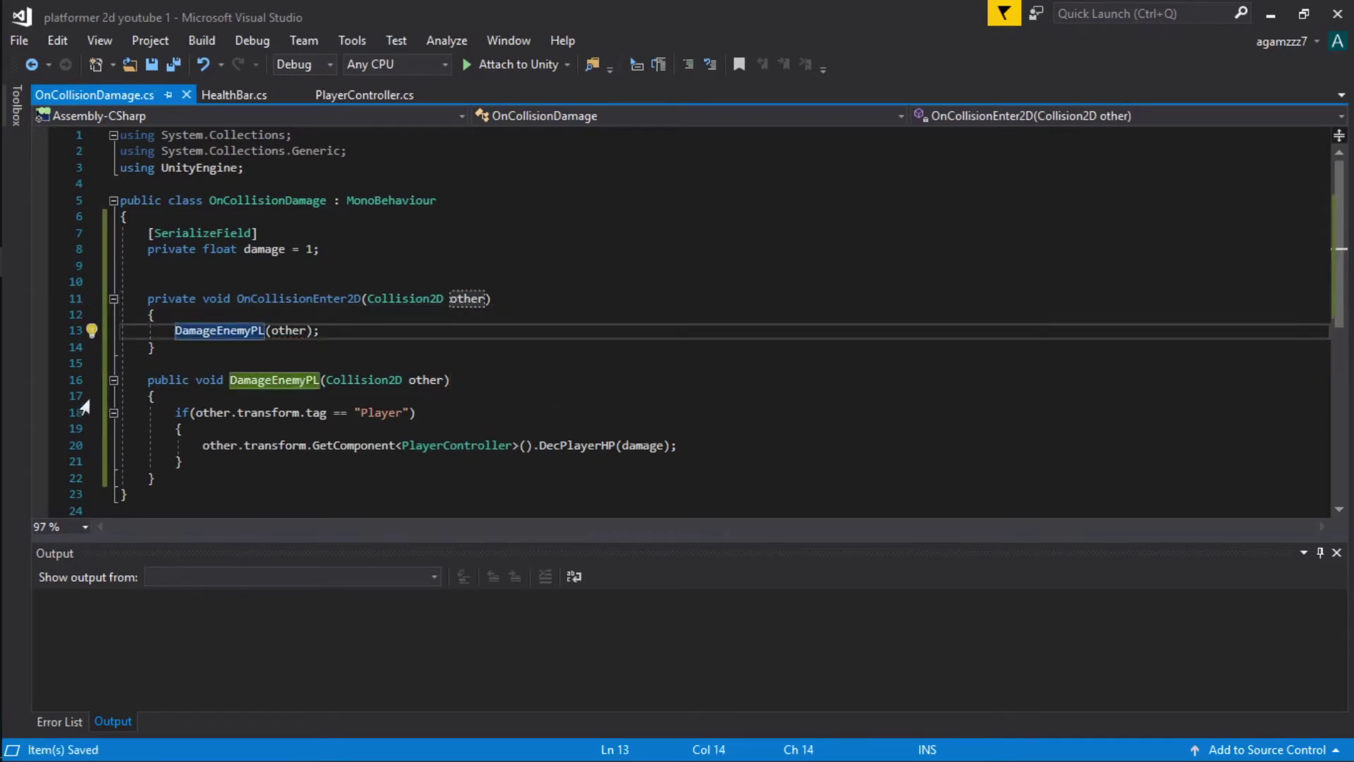
pyautogui.press('F12')
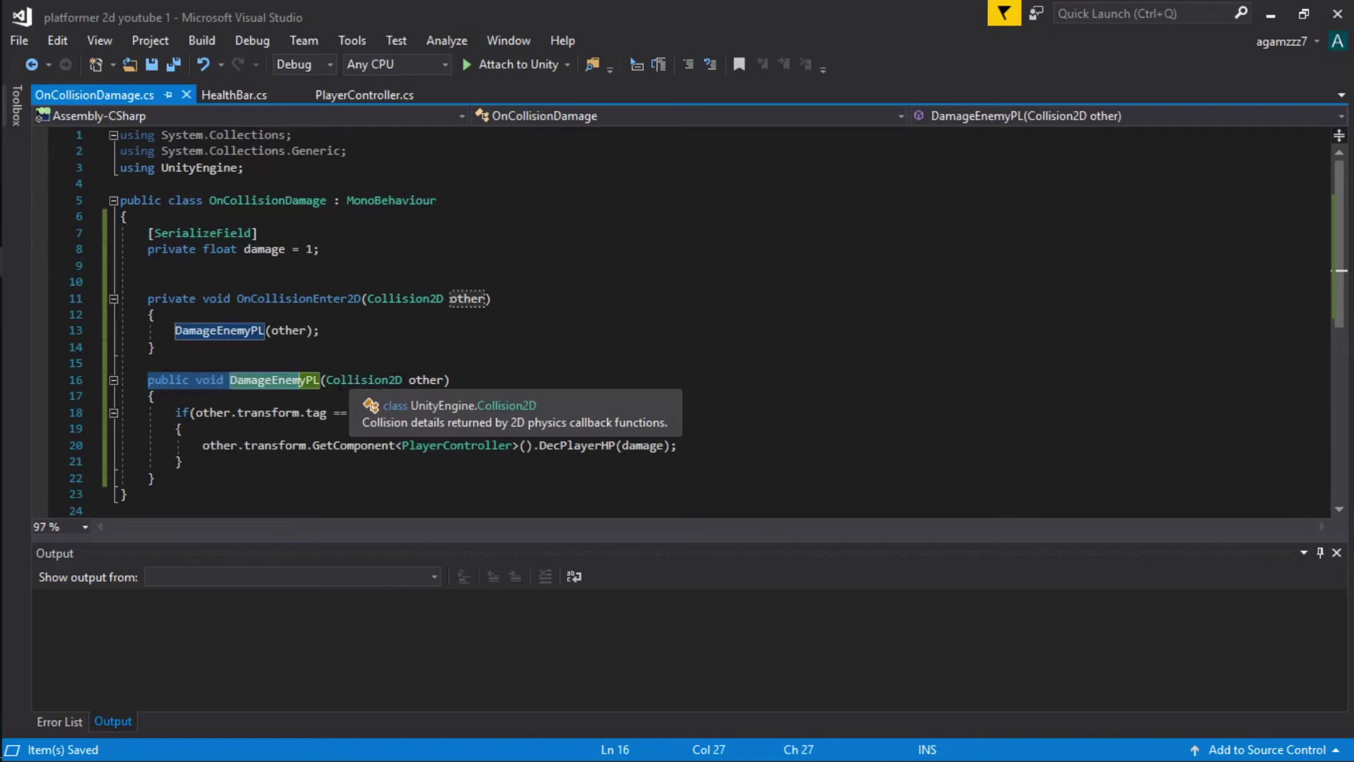
pyautogui.click(329, 380)
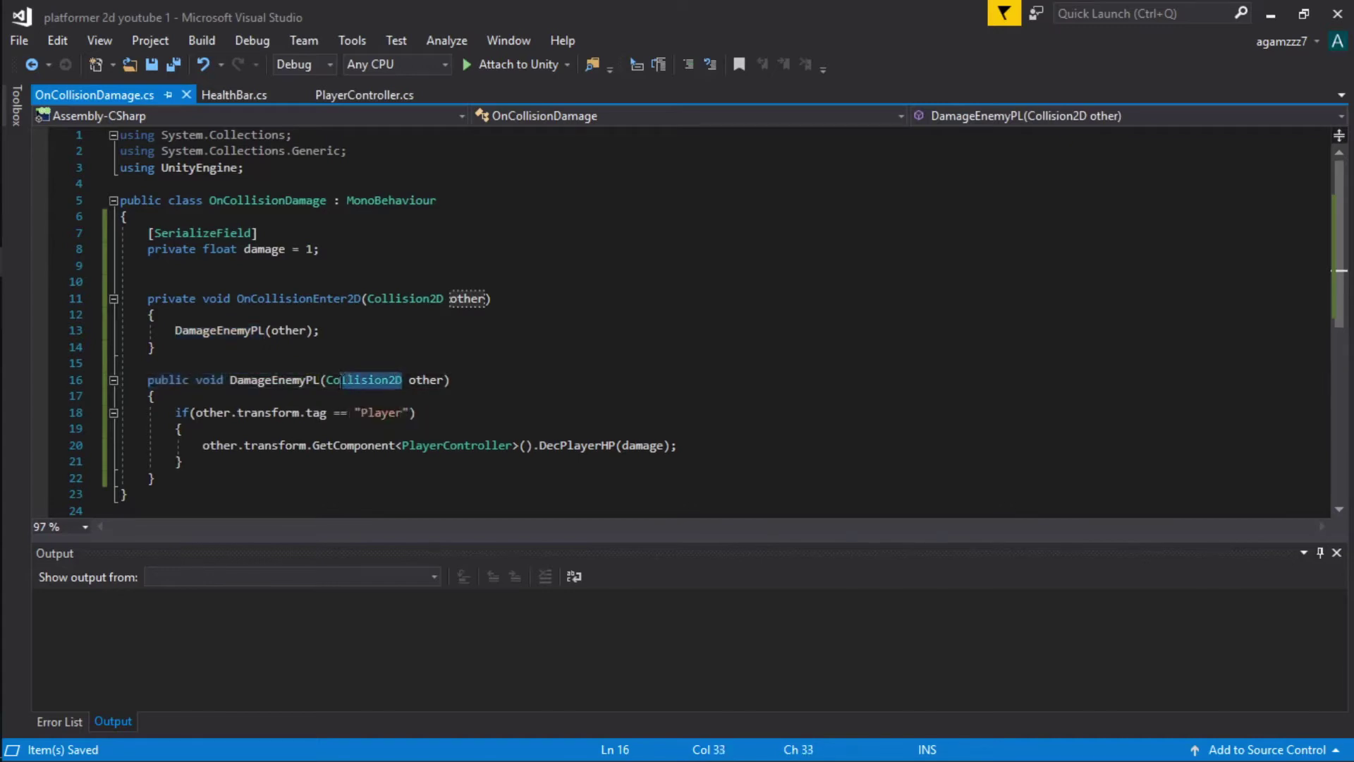
pyautogui.click(265, 399)
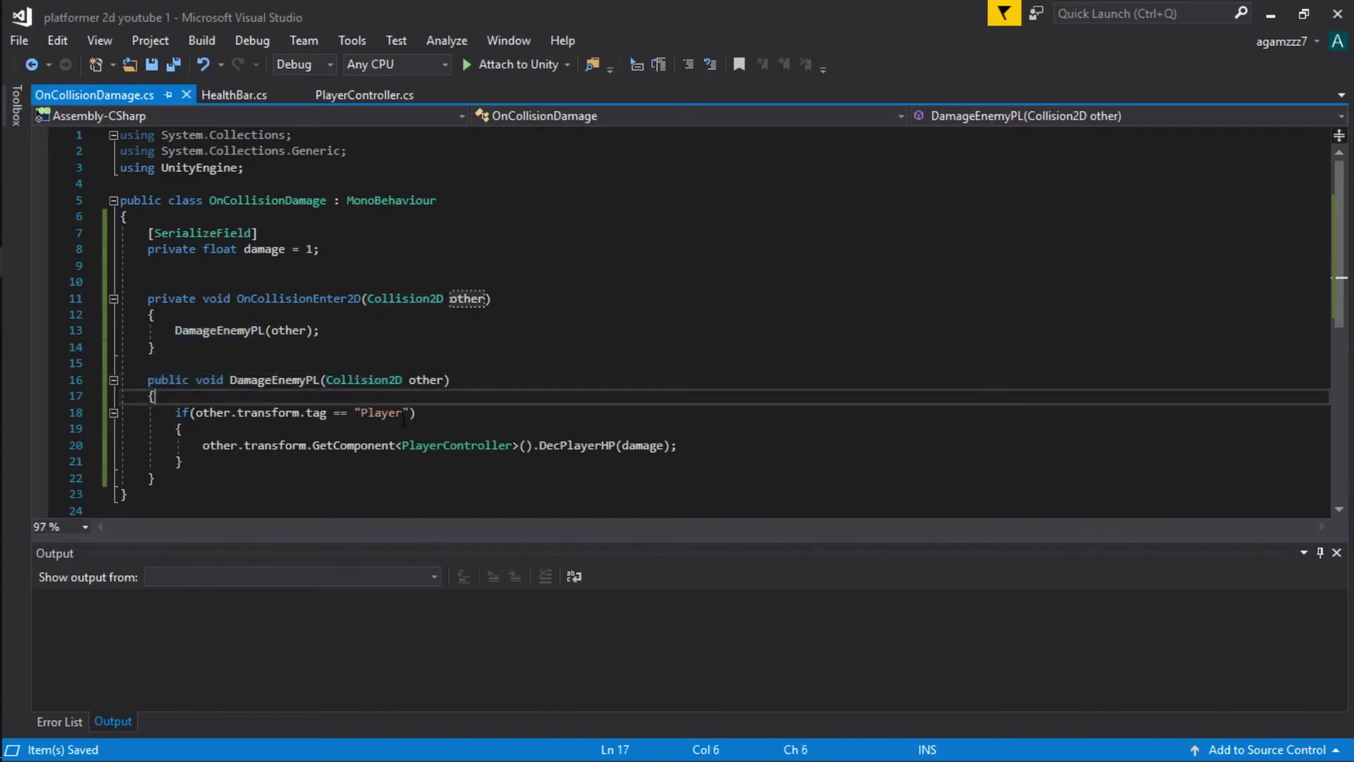
pyautogui.moveTo(402, 412); pyautogui.dragTo(360, 413)
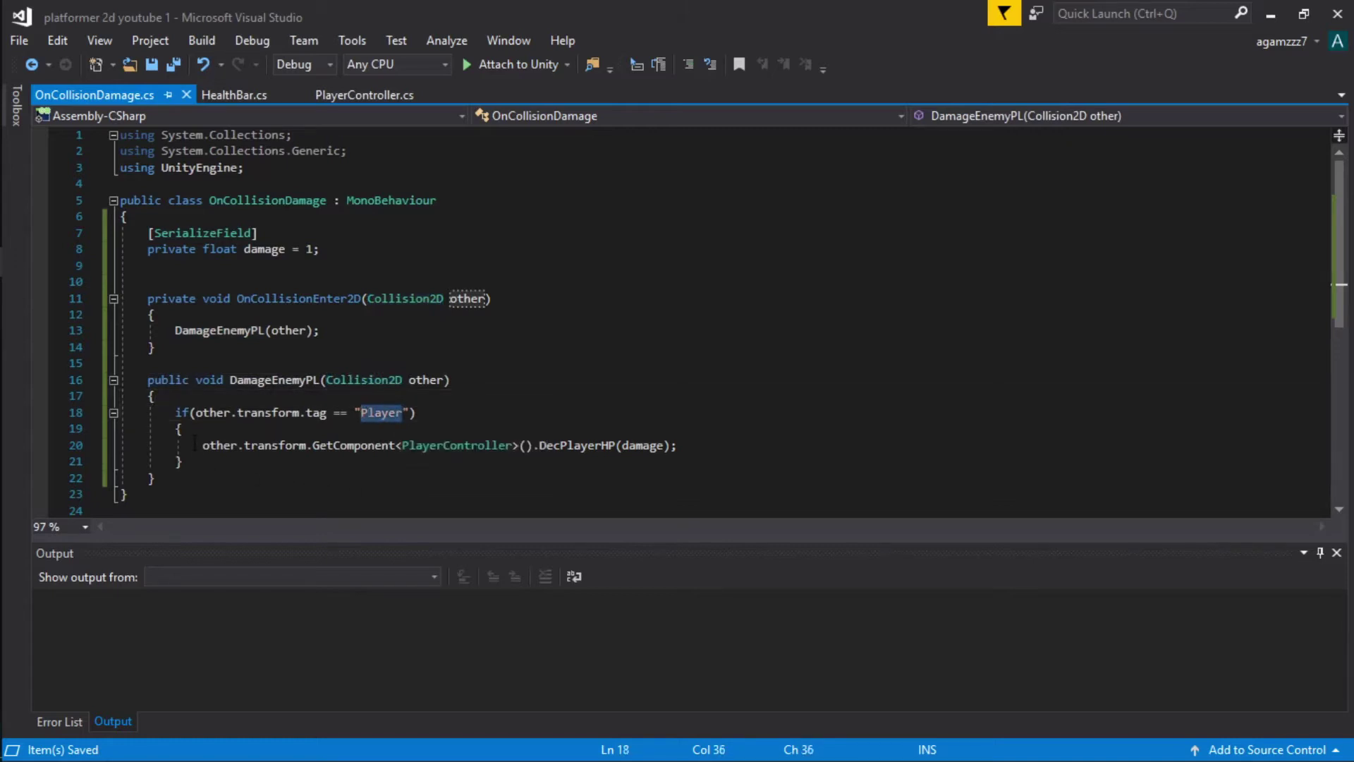
pyautogui.moveTo(203, 445); pyautogui.dragTo(513, 446)
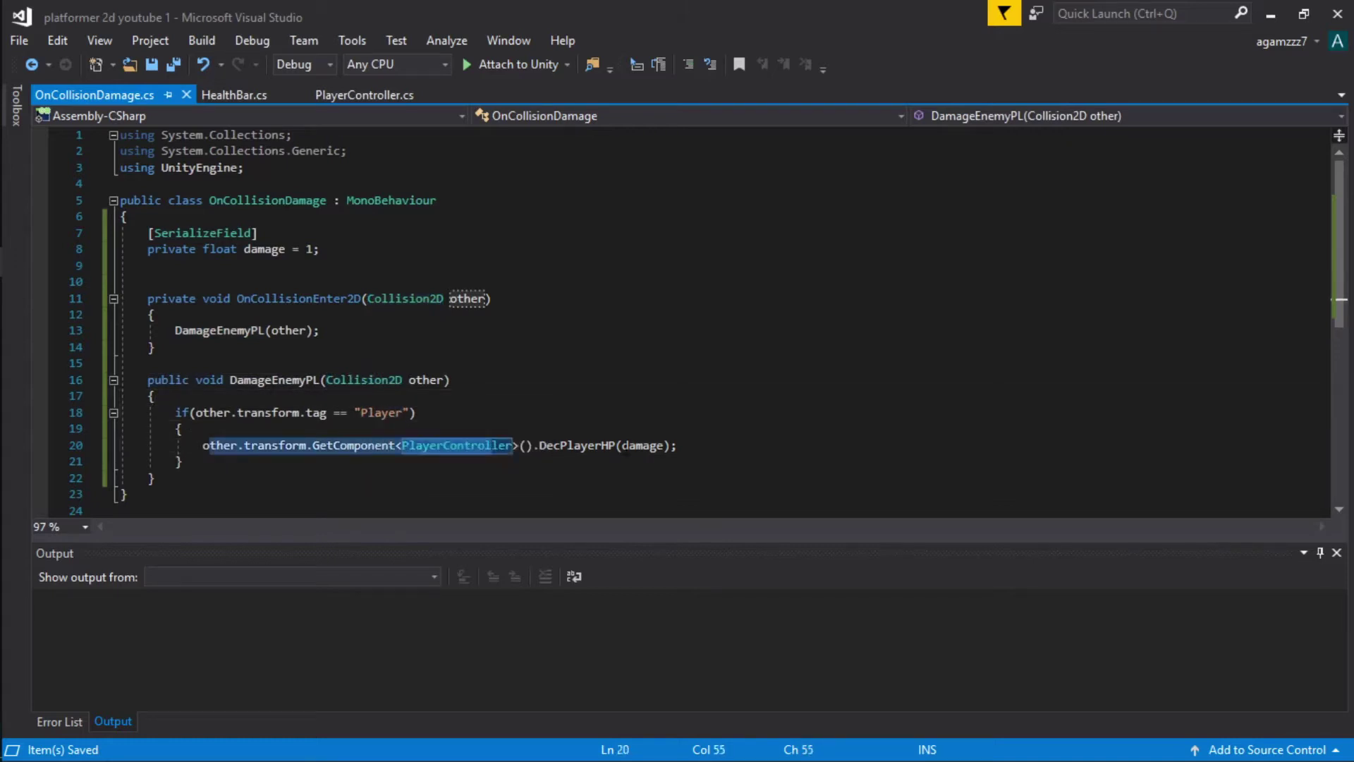
pyautogui.moveTo(540, 445)
pyautogui.mouseDown()
pyautogui.moveTo(642, 445)
pyautogui.moveTo(630, 445)
pyautogui.mouseUp()
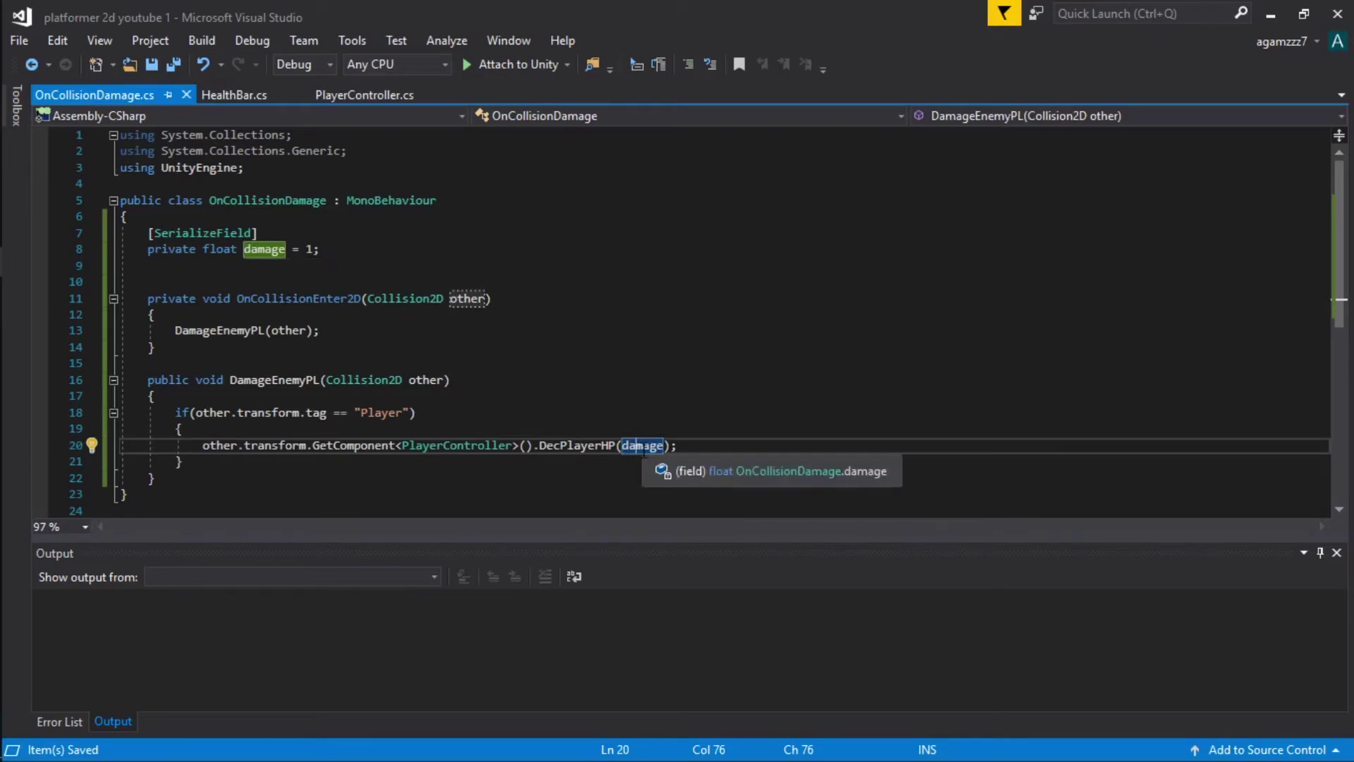
pyautogui.click(308, 250)
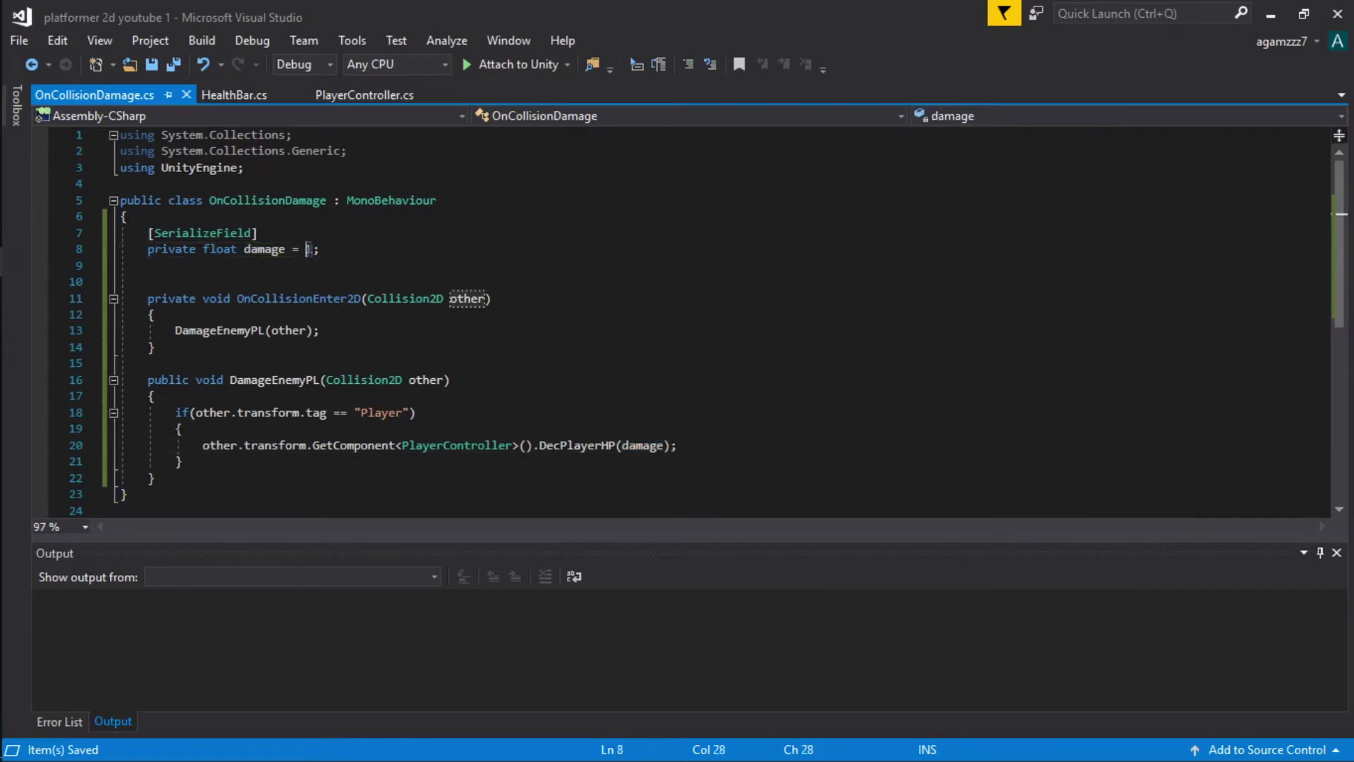
pyautogui.click(242, 93)
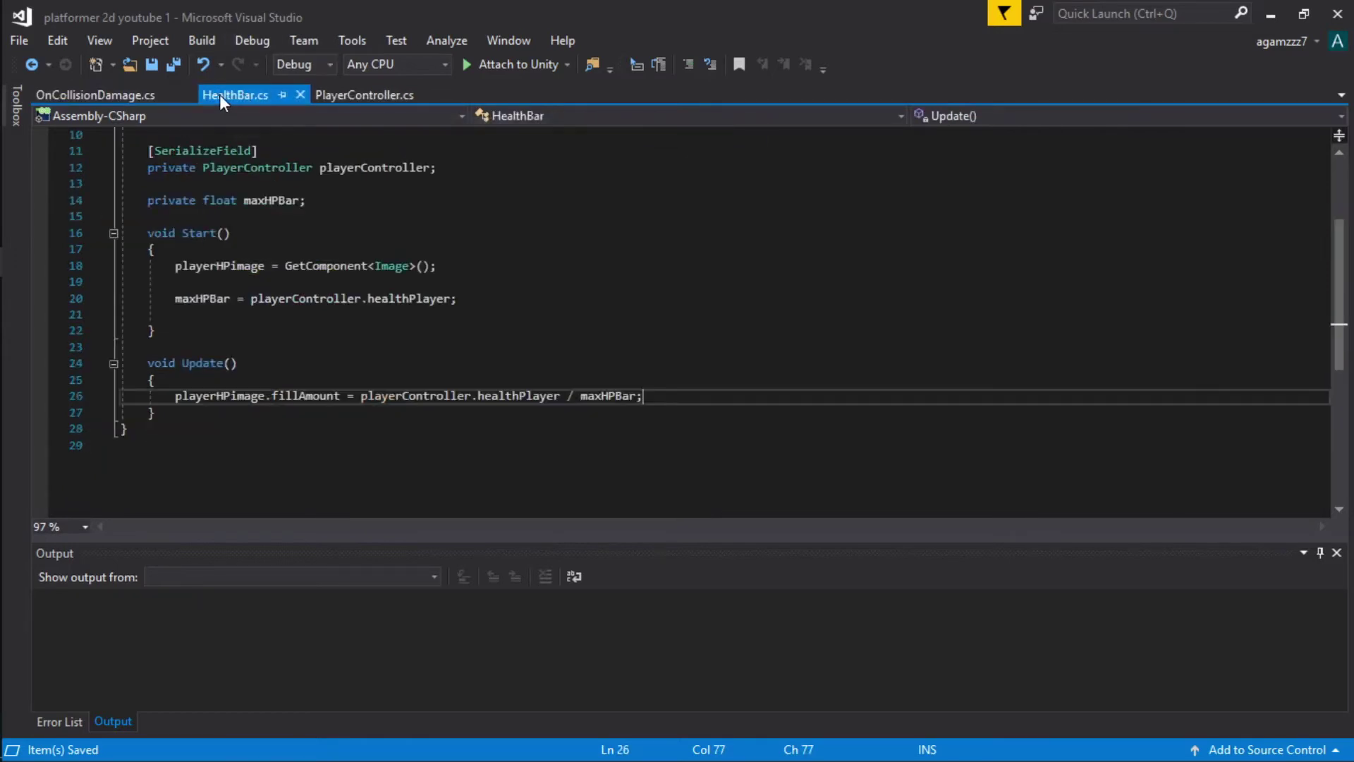
pyautogui.click(357, 91)
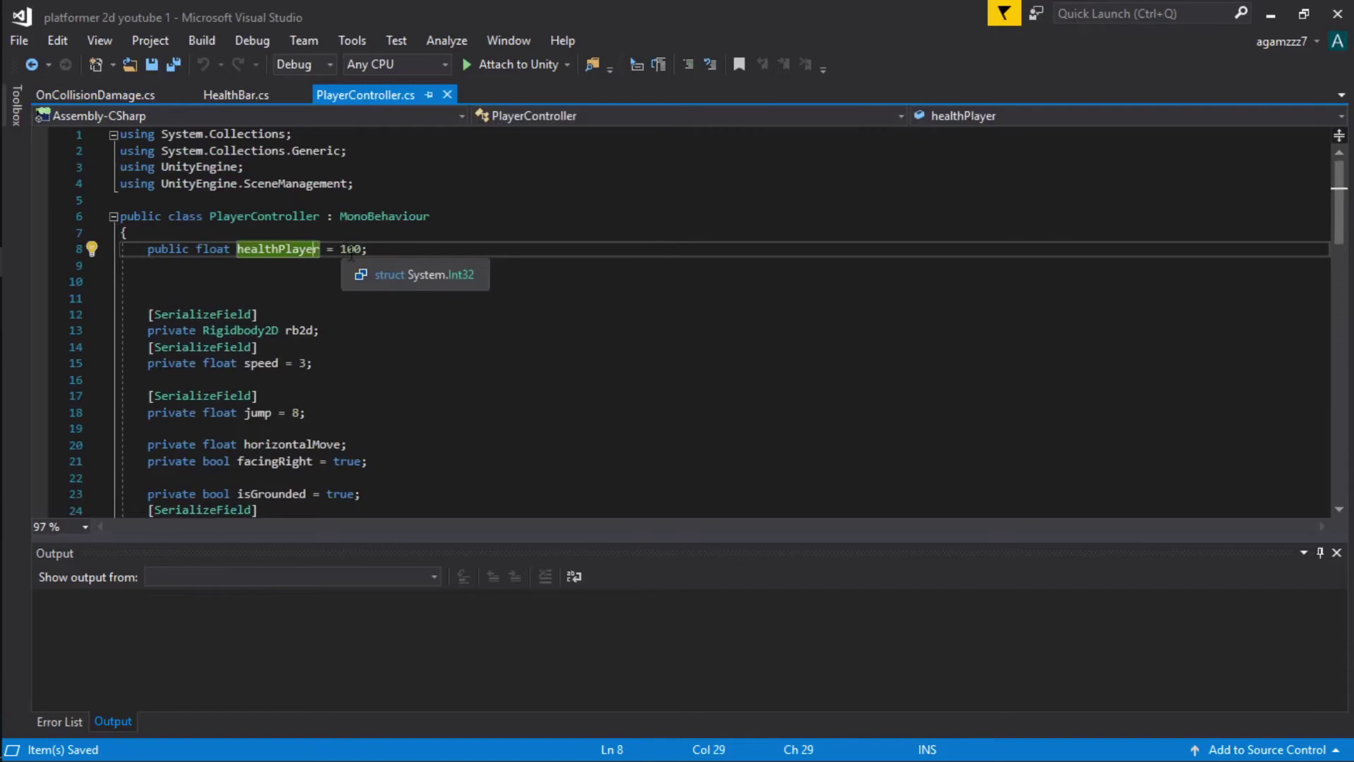
pyautogui.click(99, 94)
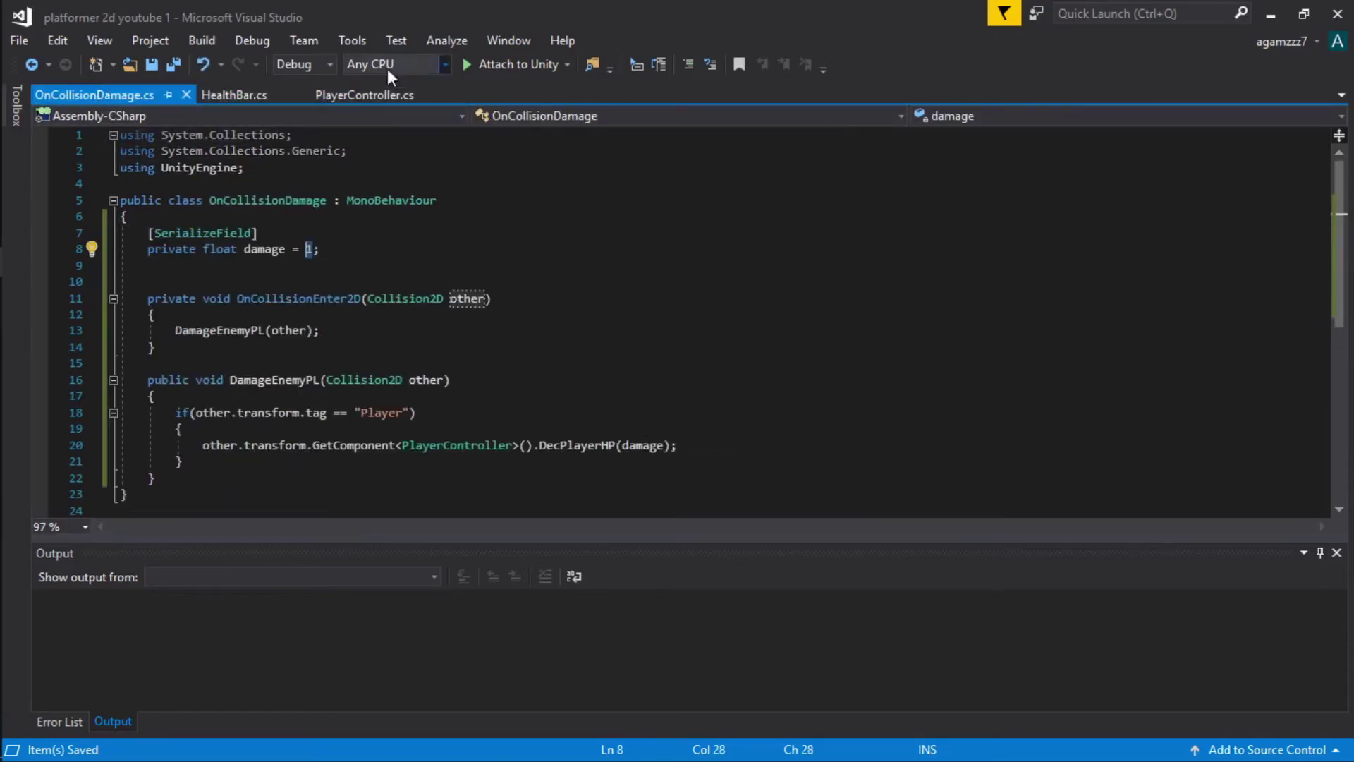
pyautogui.click(352, 100)
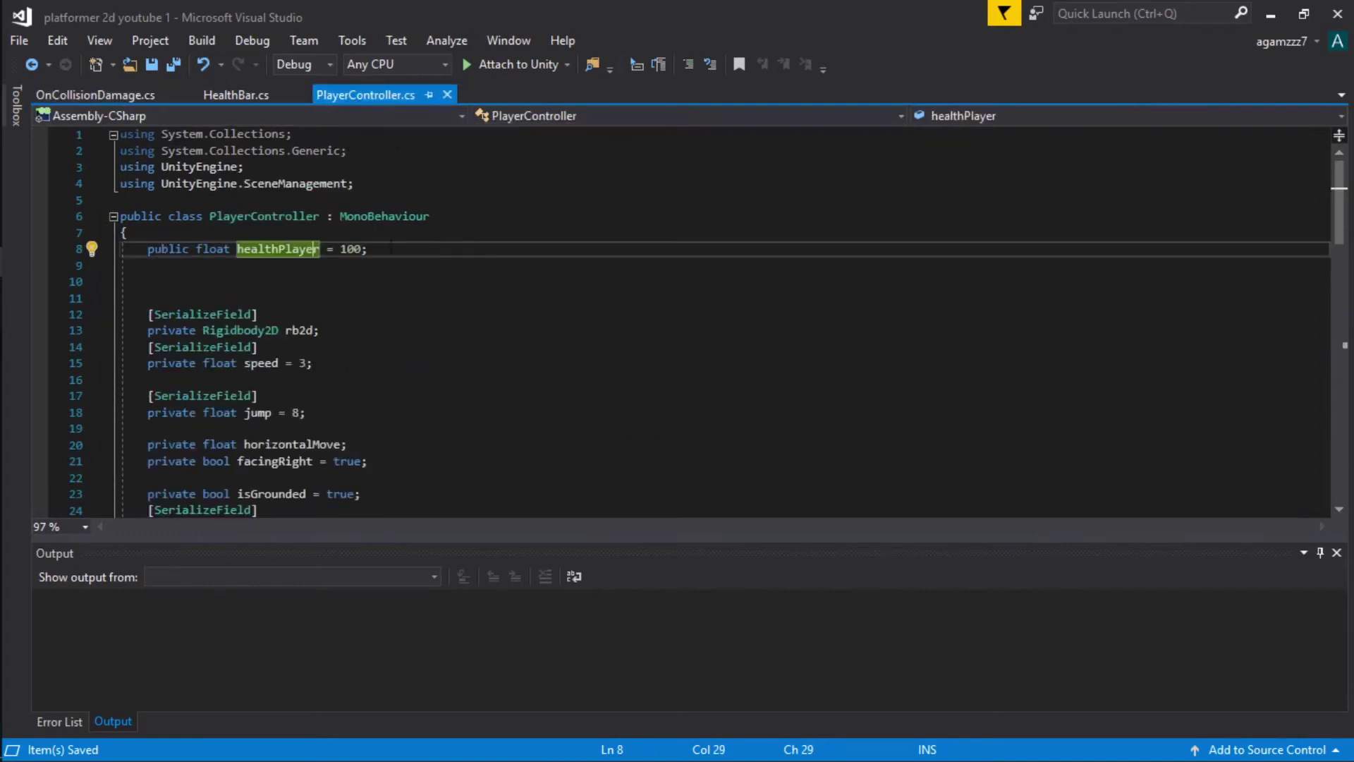
pyautogui.hotkey('ctrl', '-')
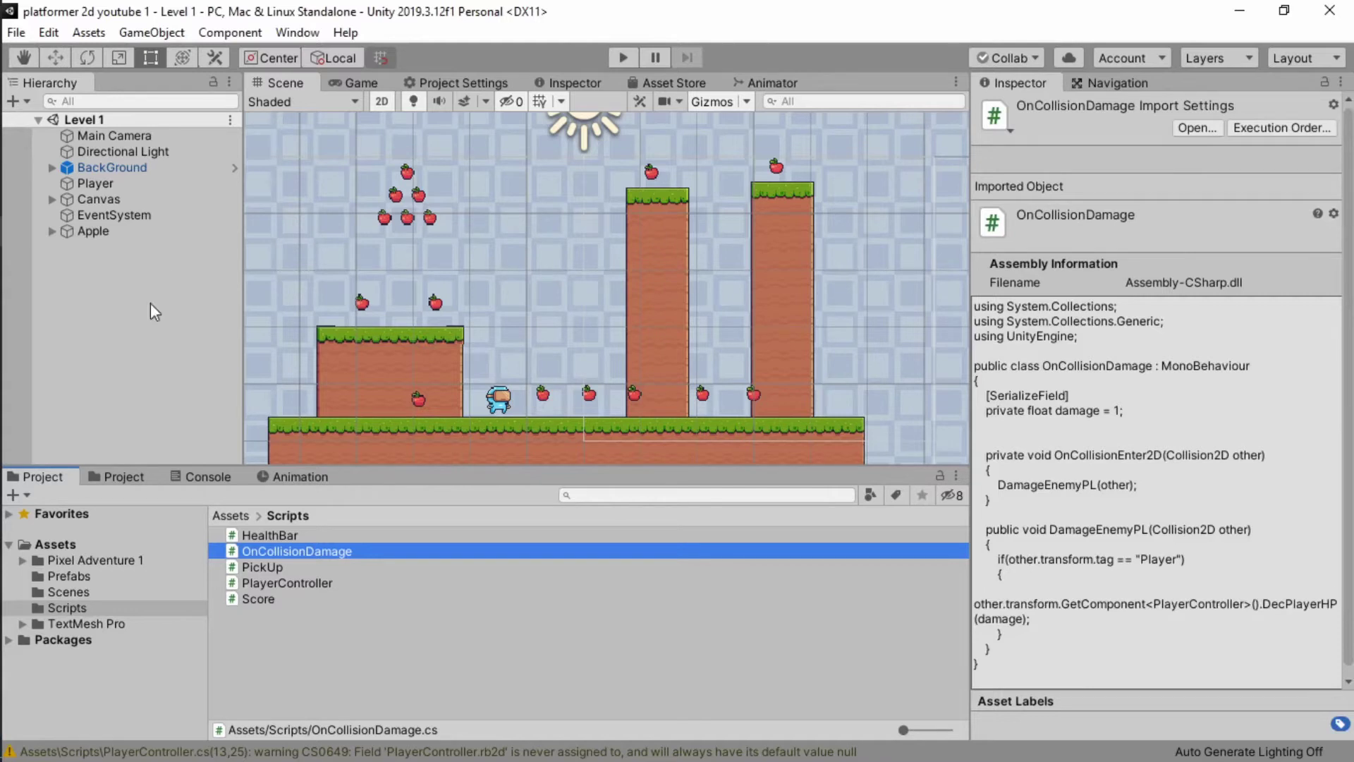
pyautogui.click(100, 566)
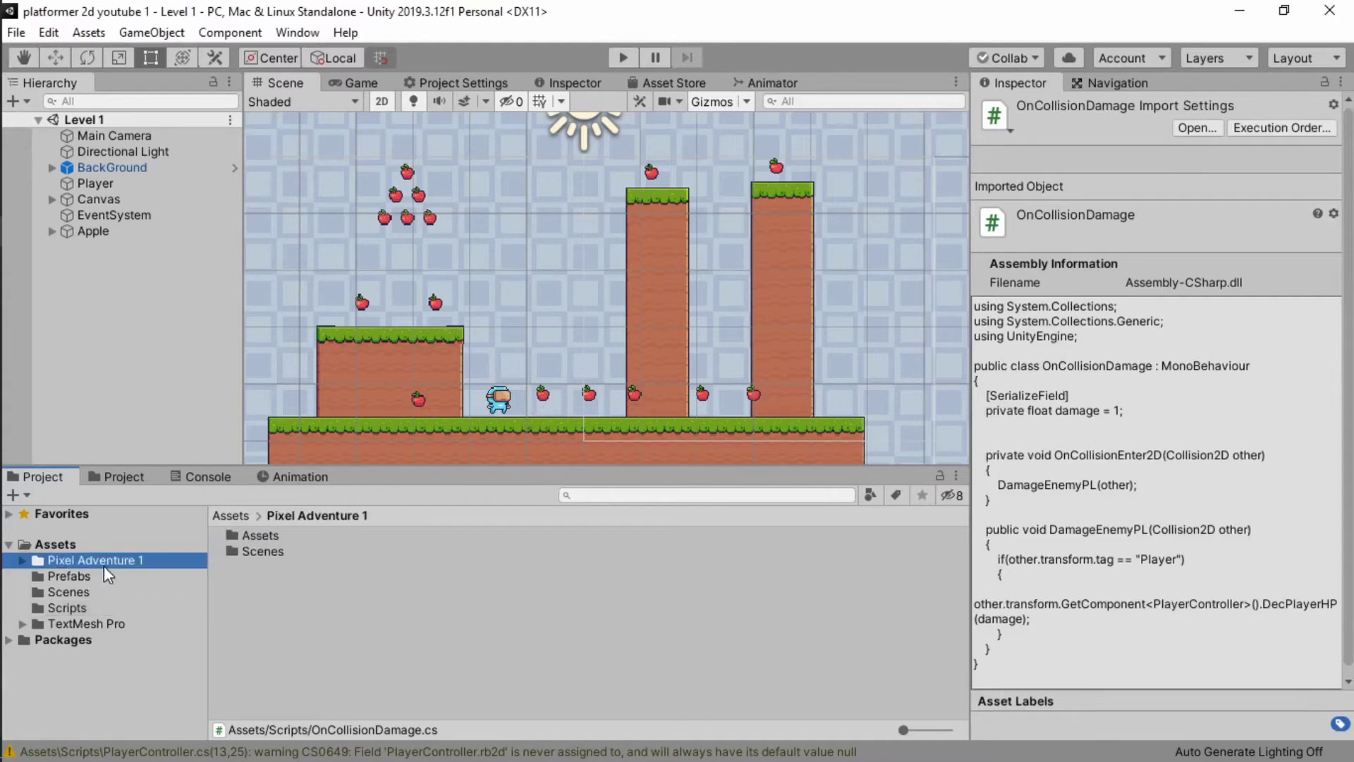
# - Drag the On (38x38) saw sprite from Assets/Traps/Saw into the scene above the ground
pyautogui.doubleClick(260, 537)
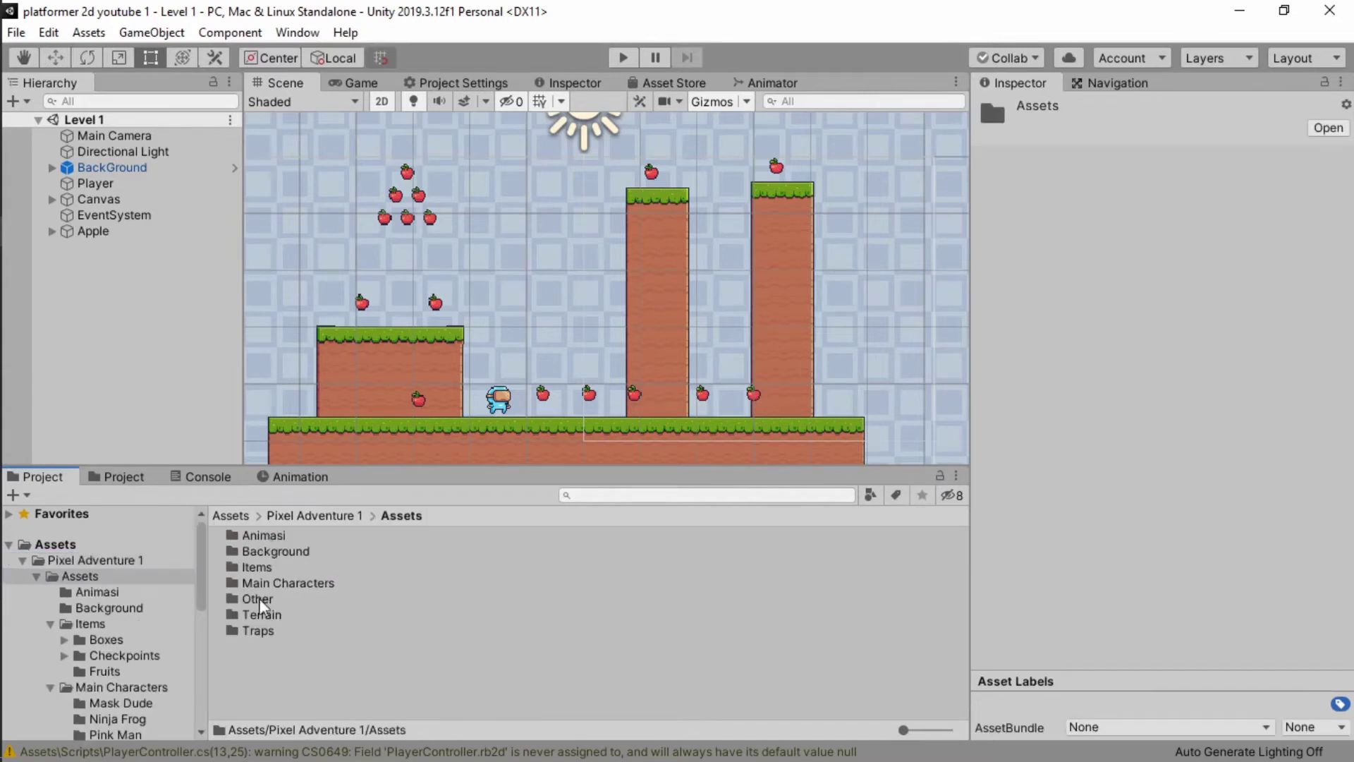
pyautogui.doubleClick(251, 630)
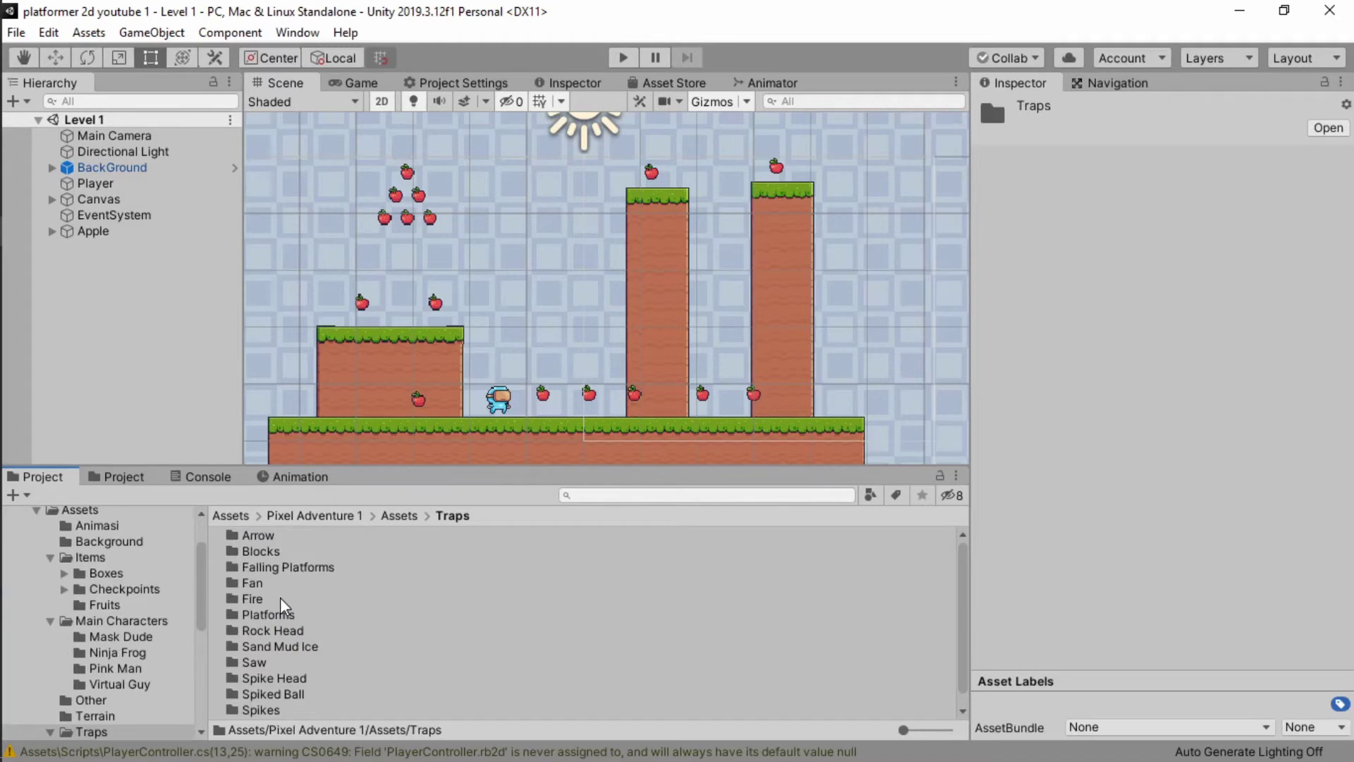
pyautogui.click(269, 661)
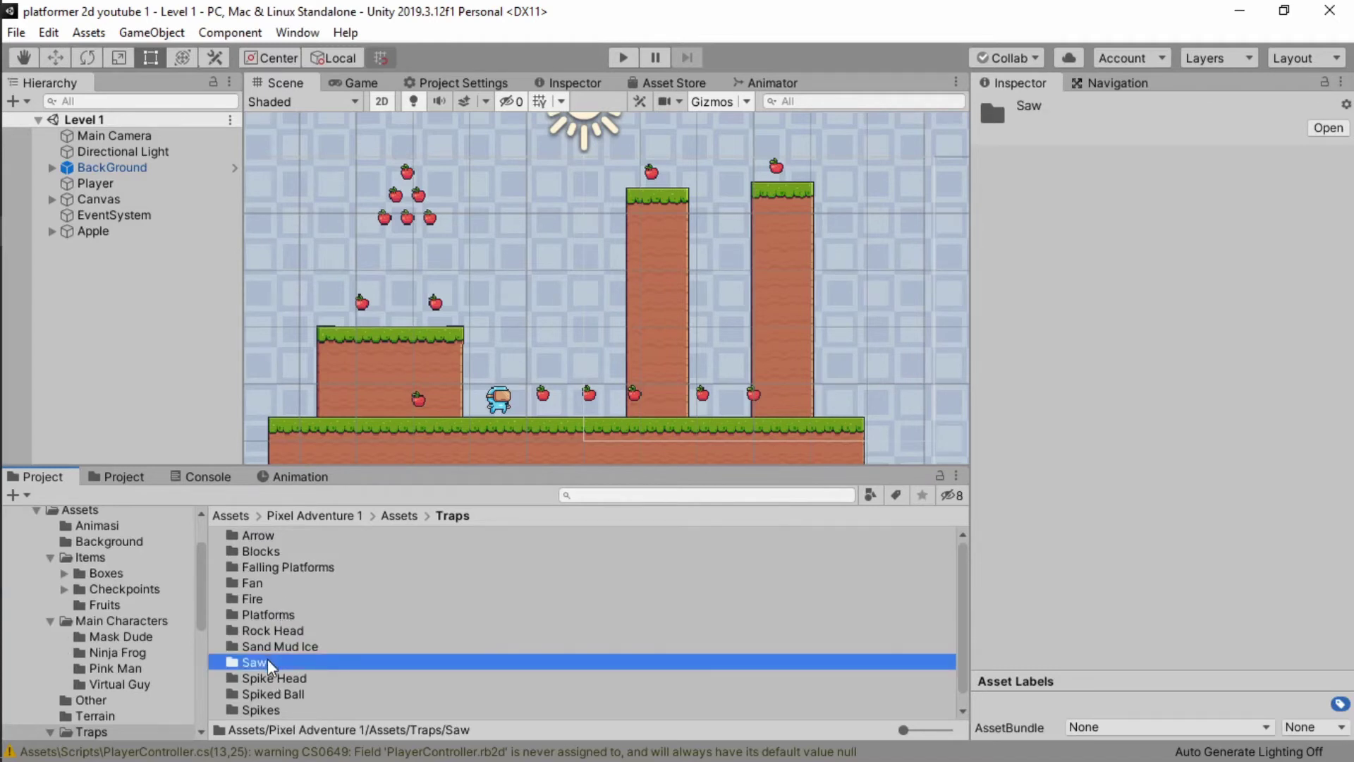
pyautogui.doubleClick(268, 660)
pyautogui.click(262, 566)
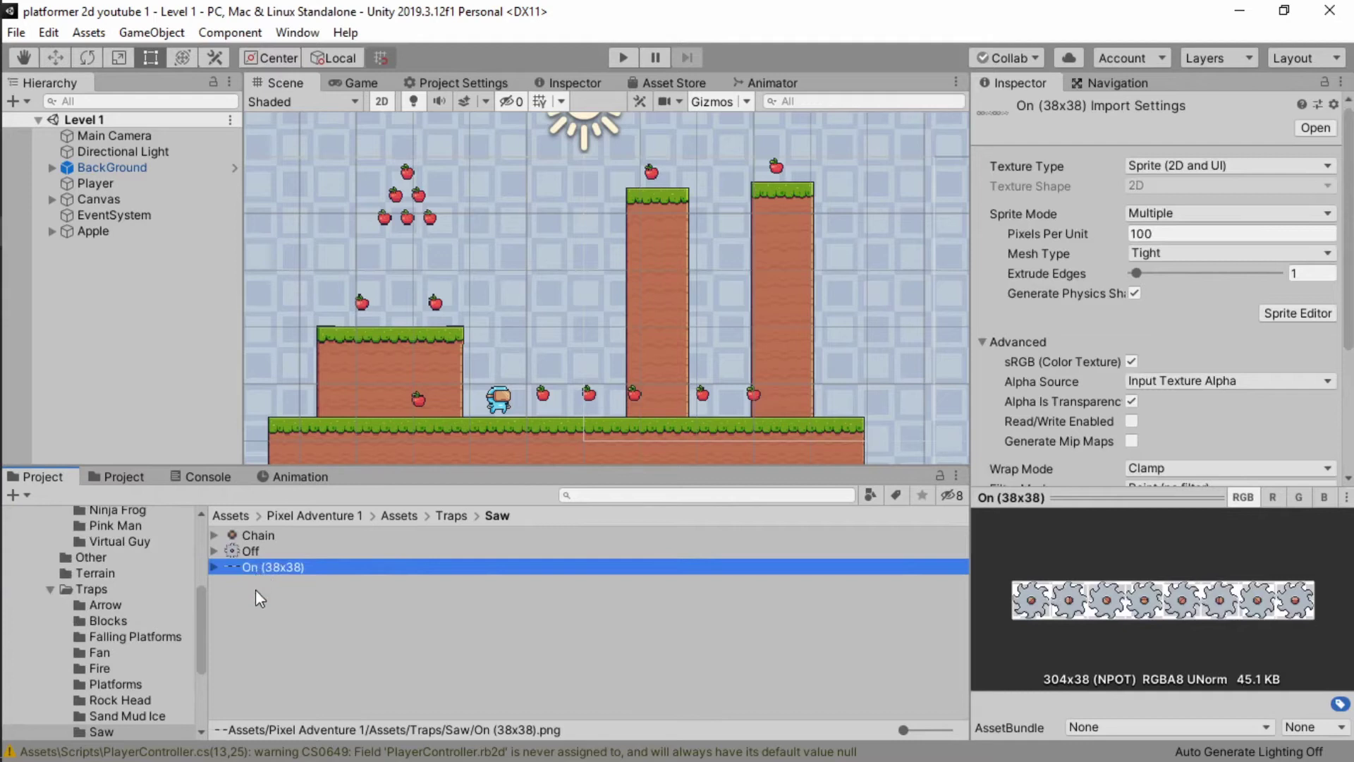
pyautogui.moveTo(254, 569)
pyautogui.mouseDown()
pyautogui.moveTo(476, 302)
pyautogui.moveTo(548, 299)
pyautogui.mouseUp()
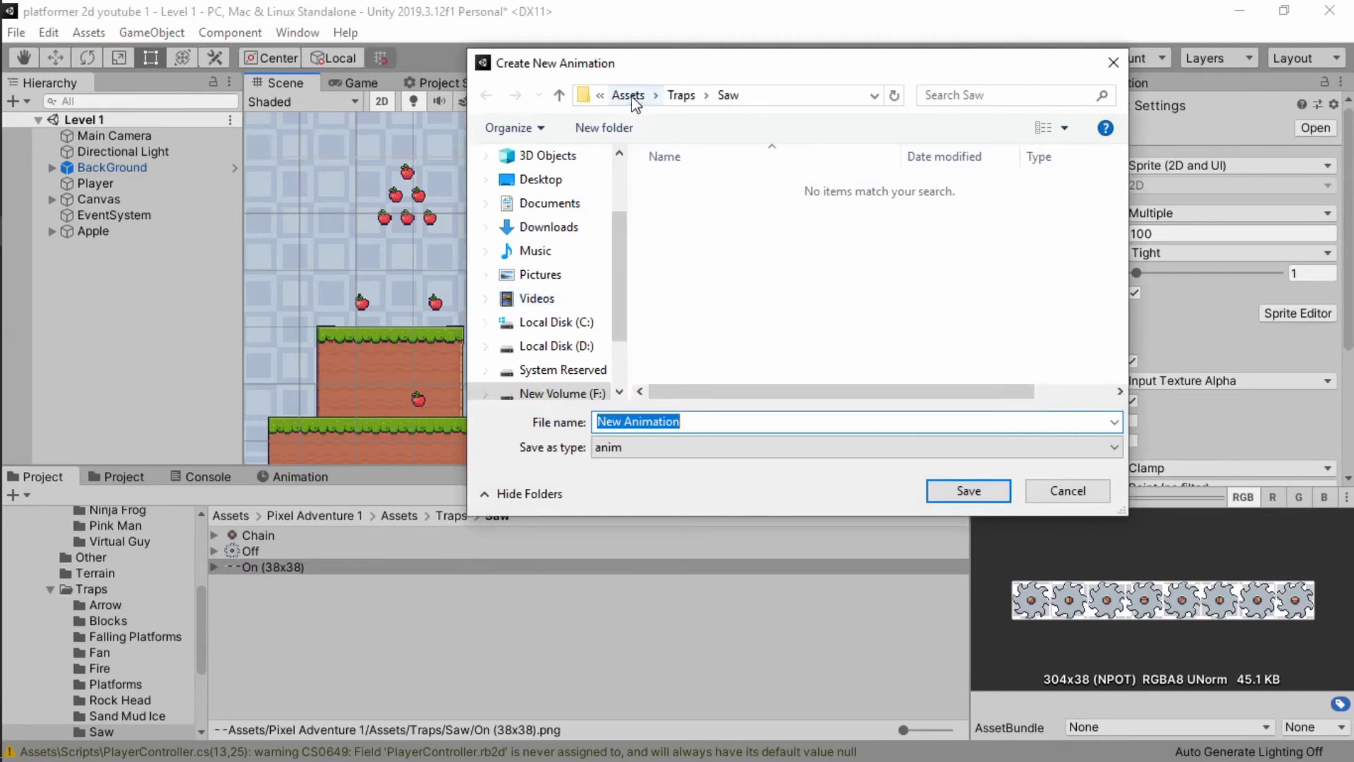
# - Save the new saw animation as 'saw' in the Animasi folder
pyautogui.click(627, 94)
pyautogui.click(695, 187)
pyautogui.doubleClick(694, 187)
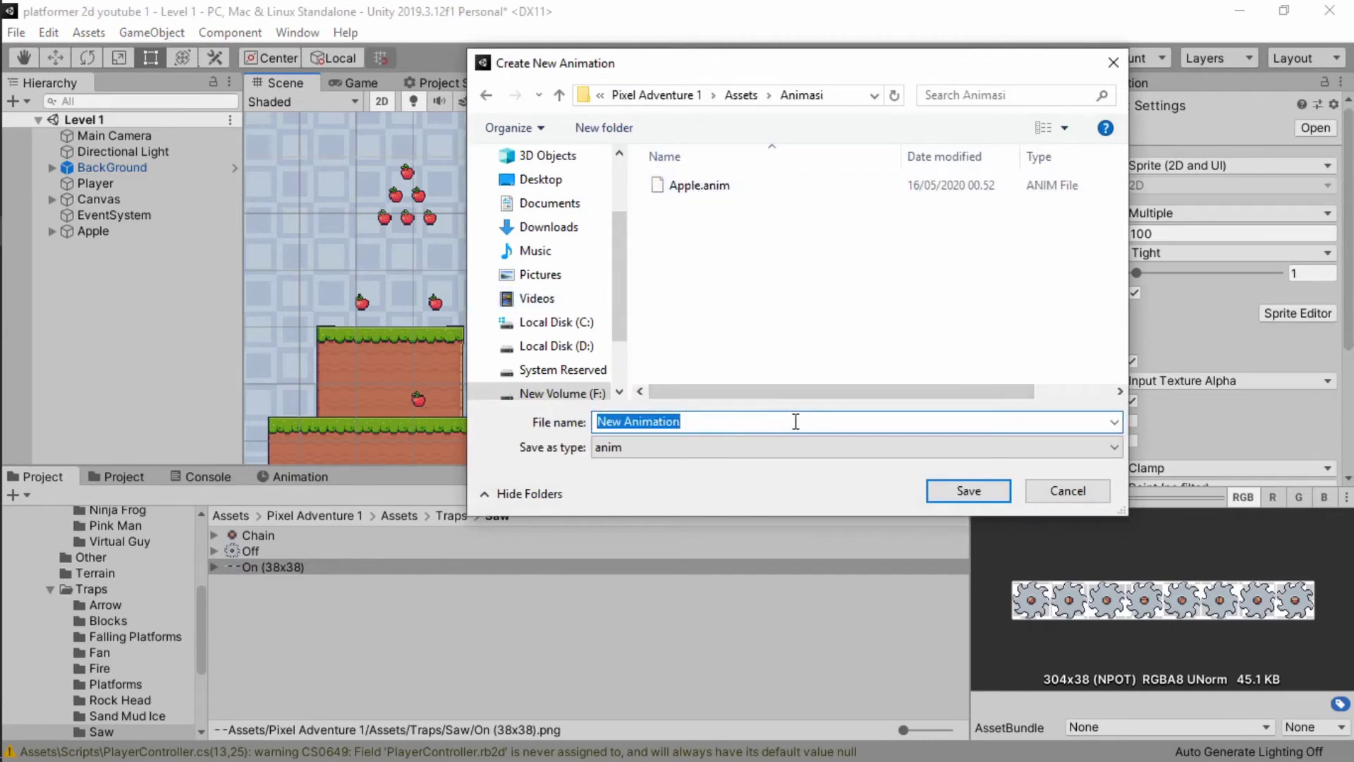
pyautogui.write('saw')
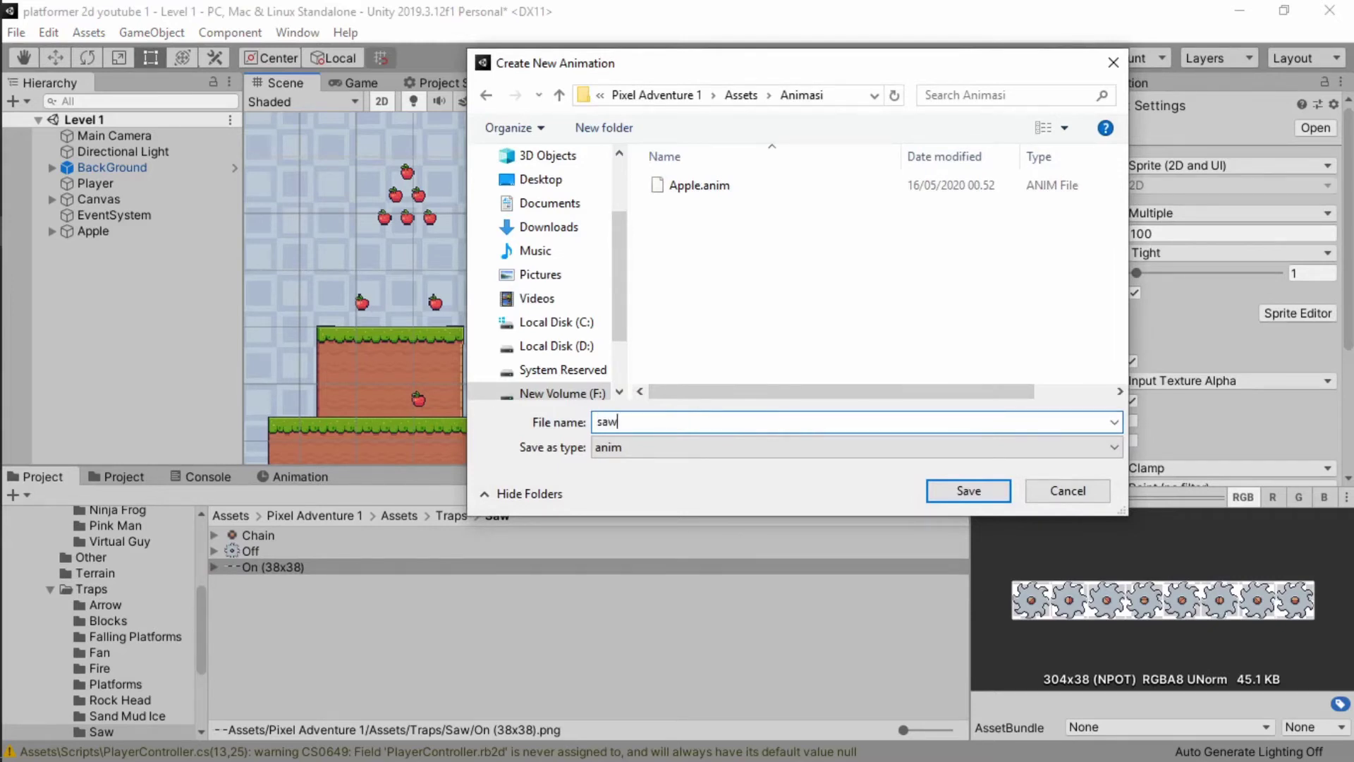
pyautogui.press('Return')
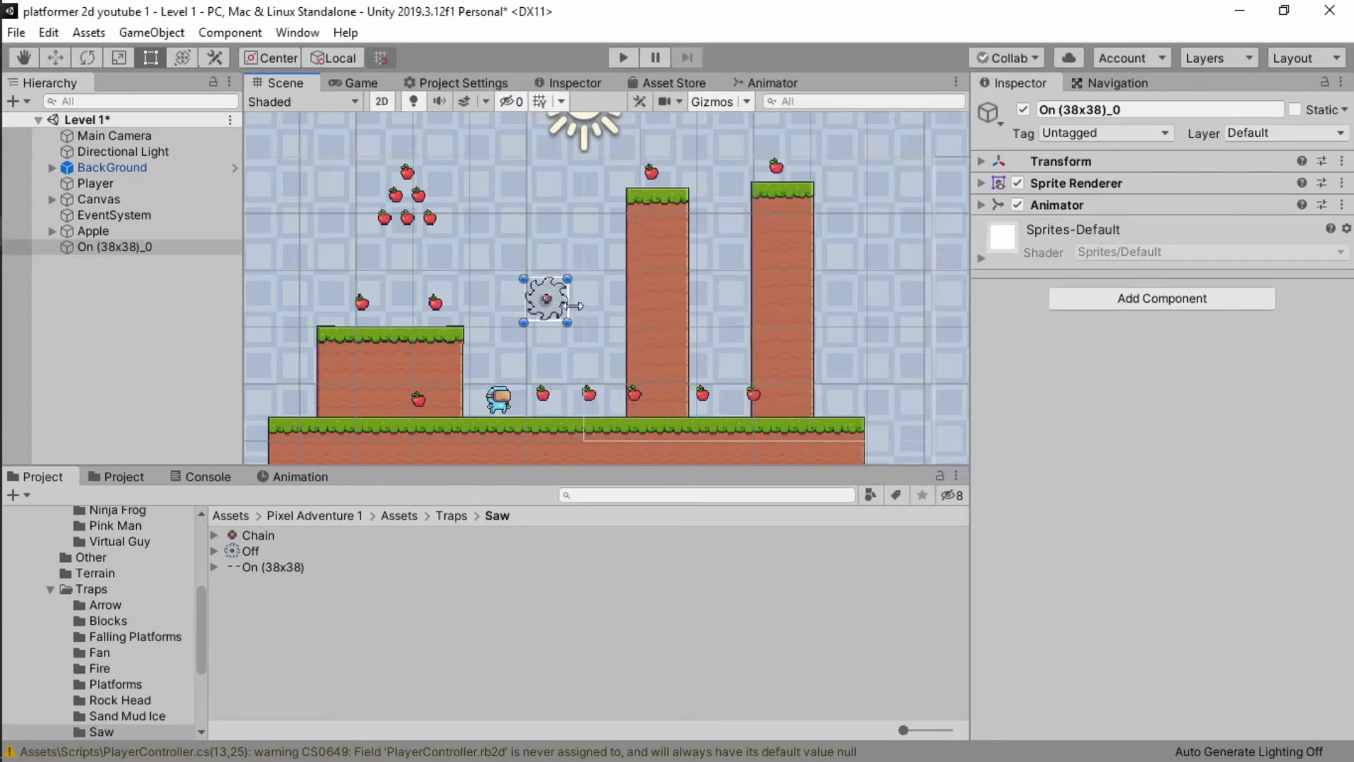
# - Test-run the saw in Play mode, then rename On (38x38)_0 to gergaji
pyautogui.click(321, 567)
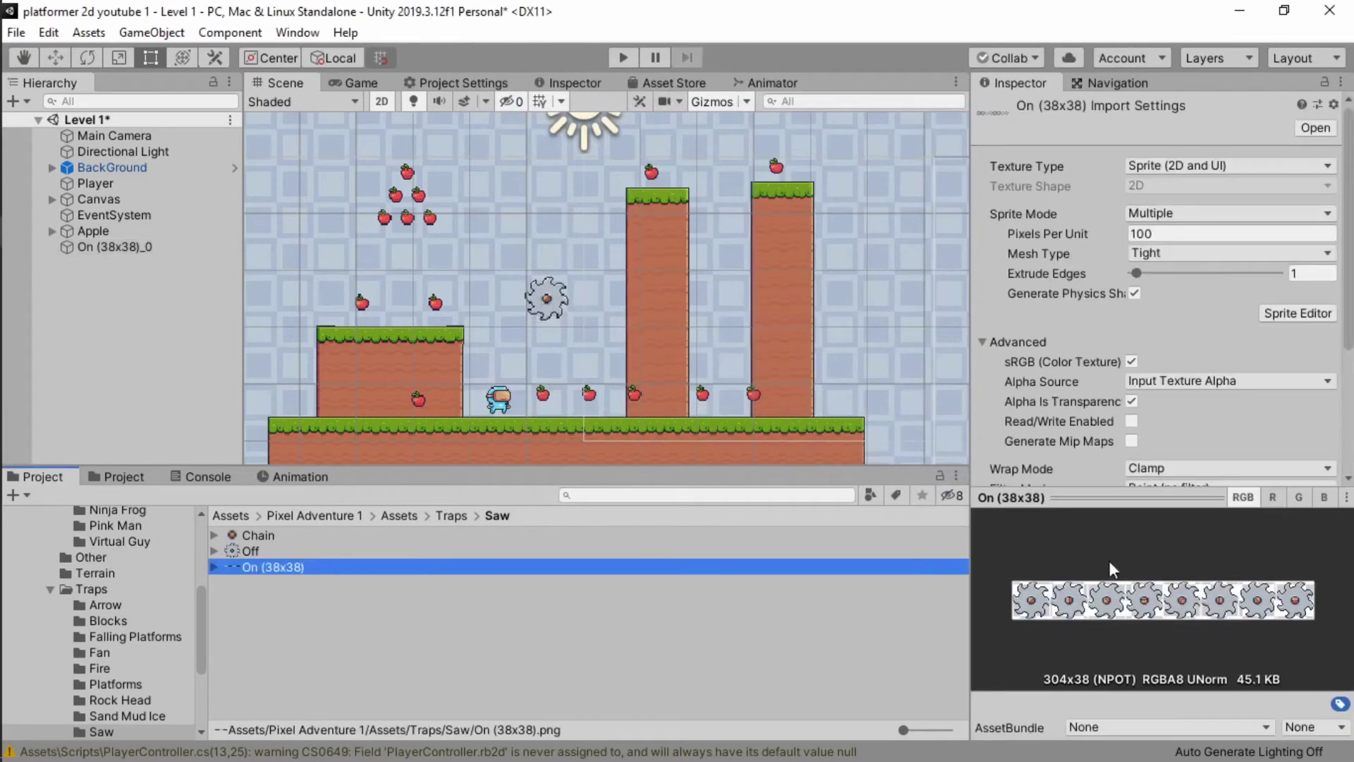
pyautogui.click(622, 59)
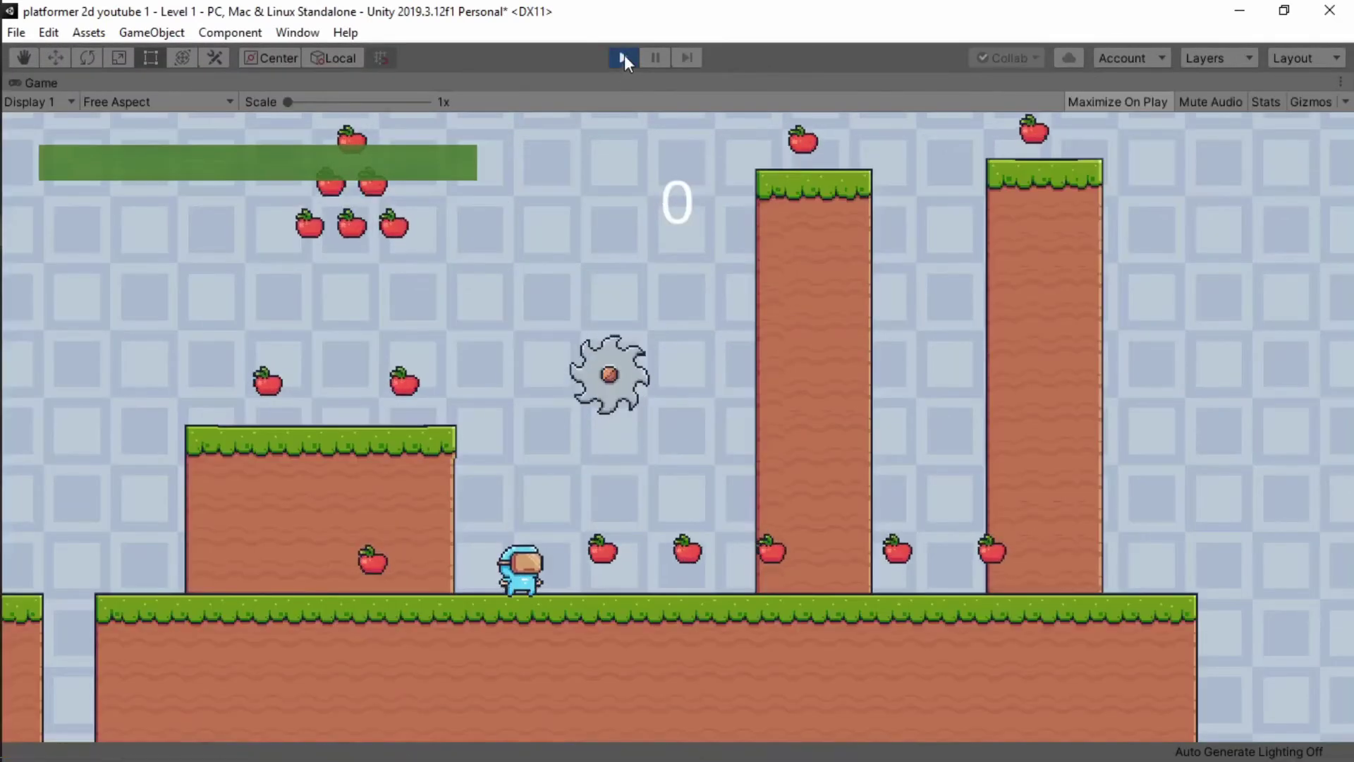
pyautogui.click(625, 55)
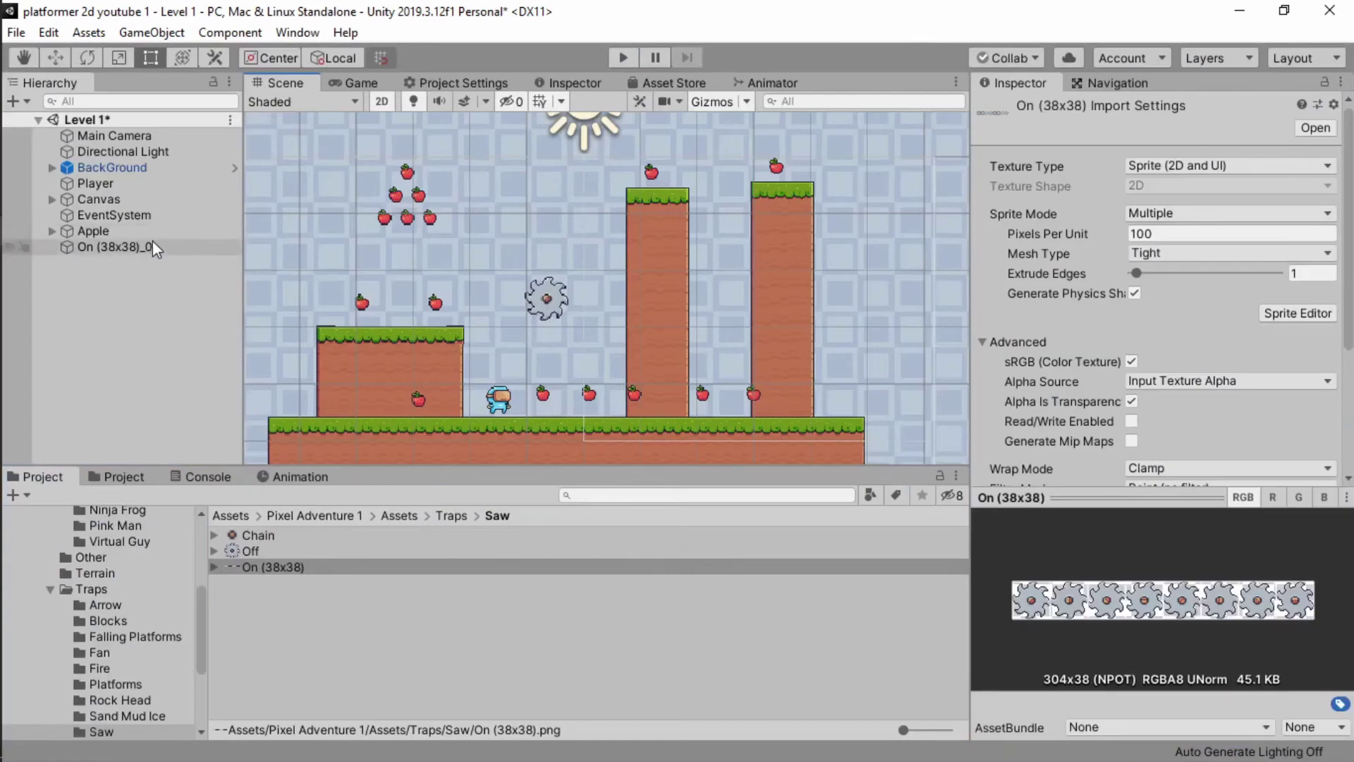
pyautogui.click(124, 247)
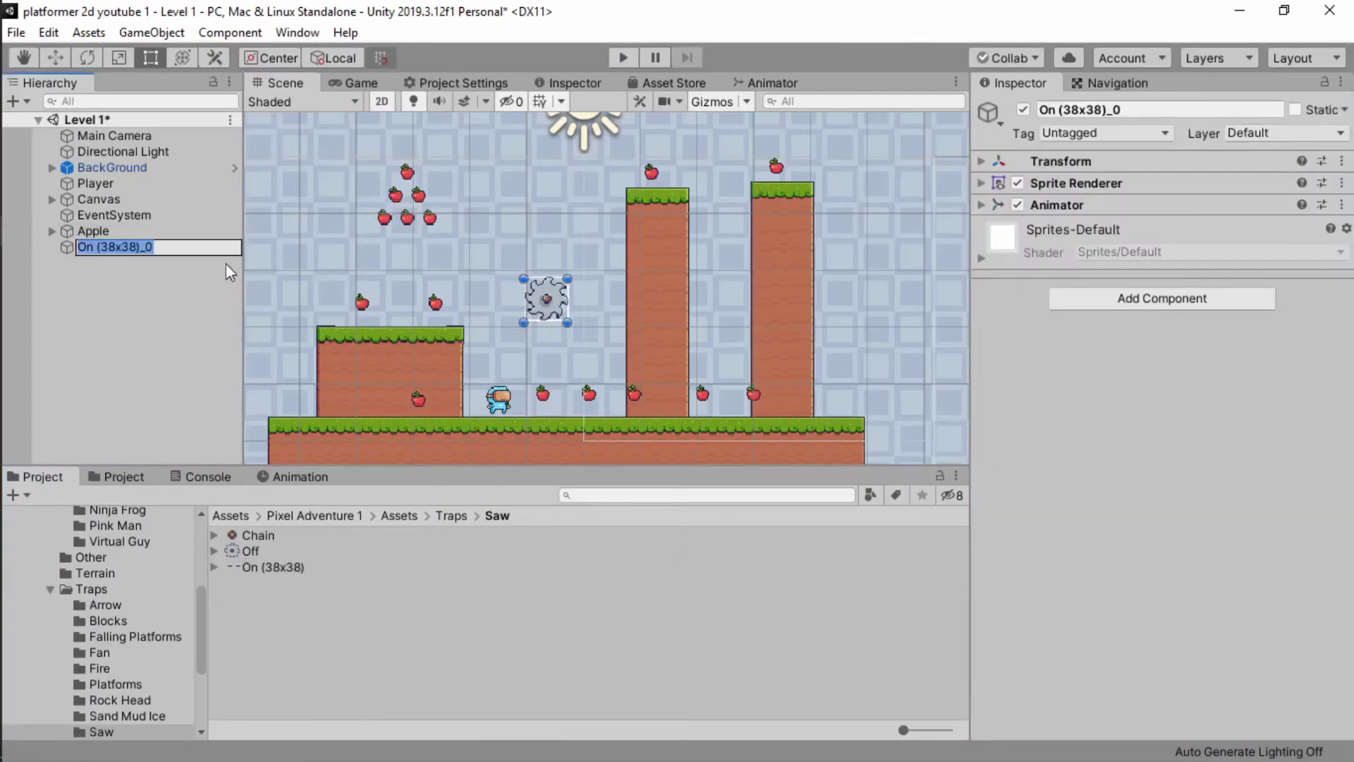
pyautogui.write('gergaji')
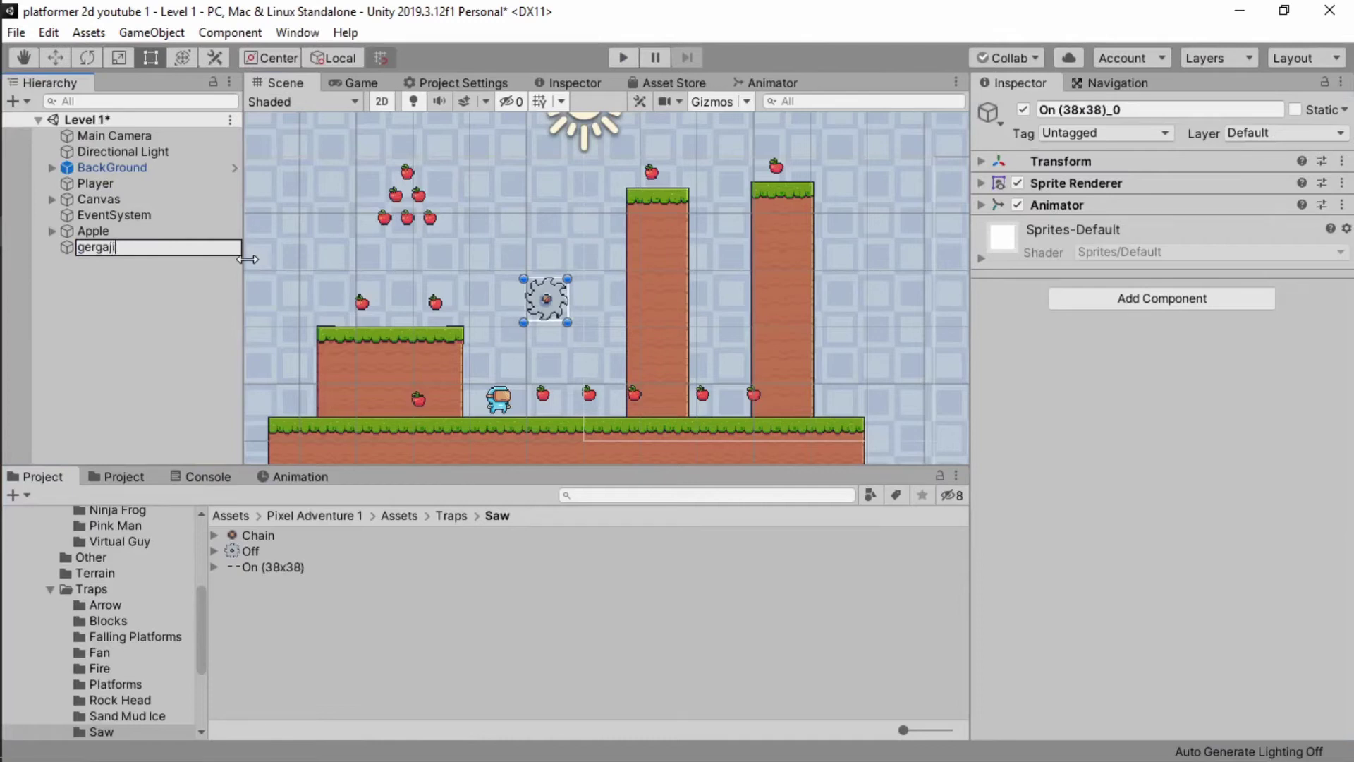
pyautogui.press('Return')
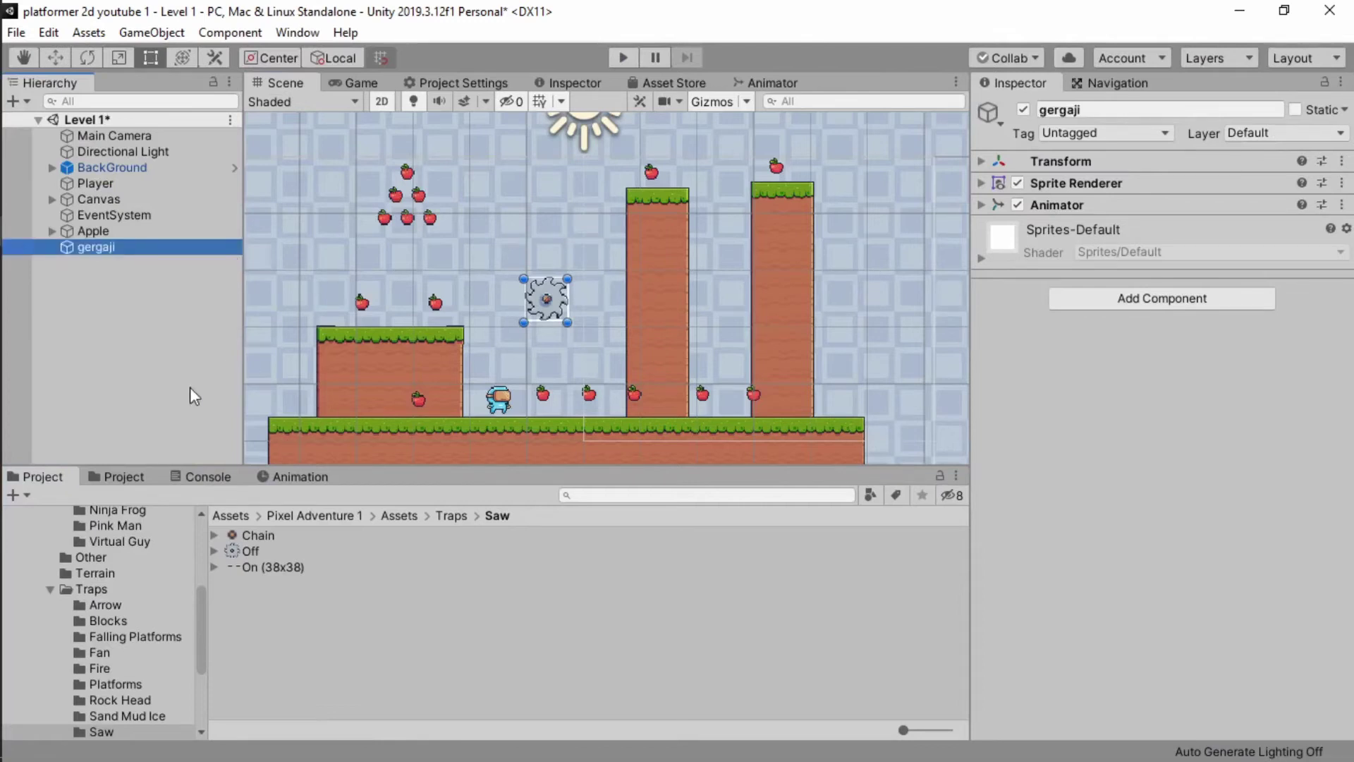
pyautogui.click(50, 589)
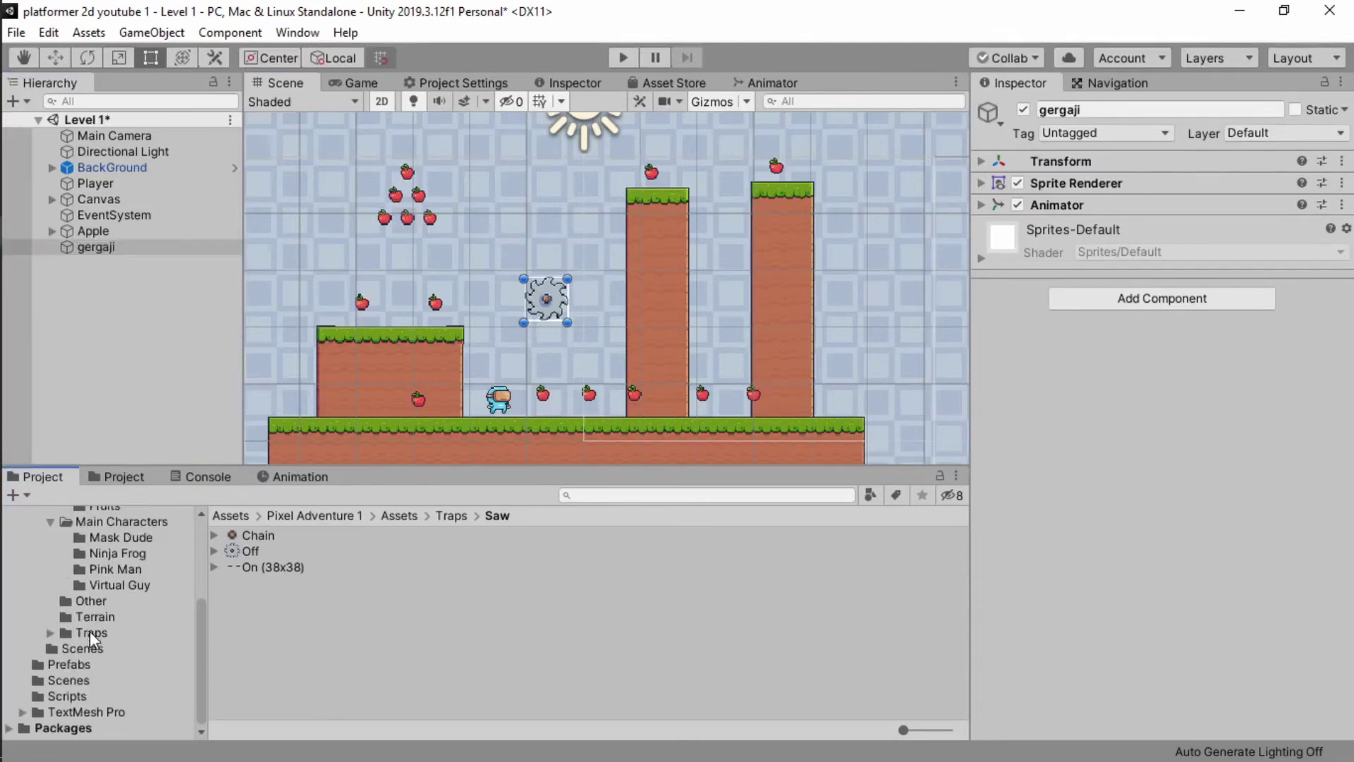
# - Place the On (16x32) fire sprite from Traps/Fire on the left grass platform
pyautogui.click(113, 630)
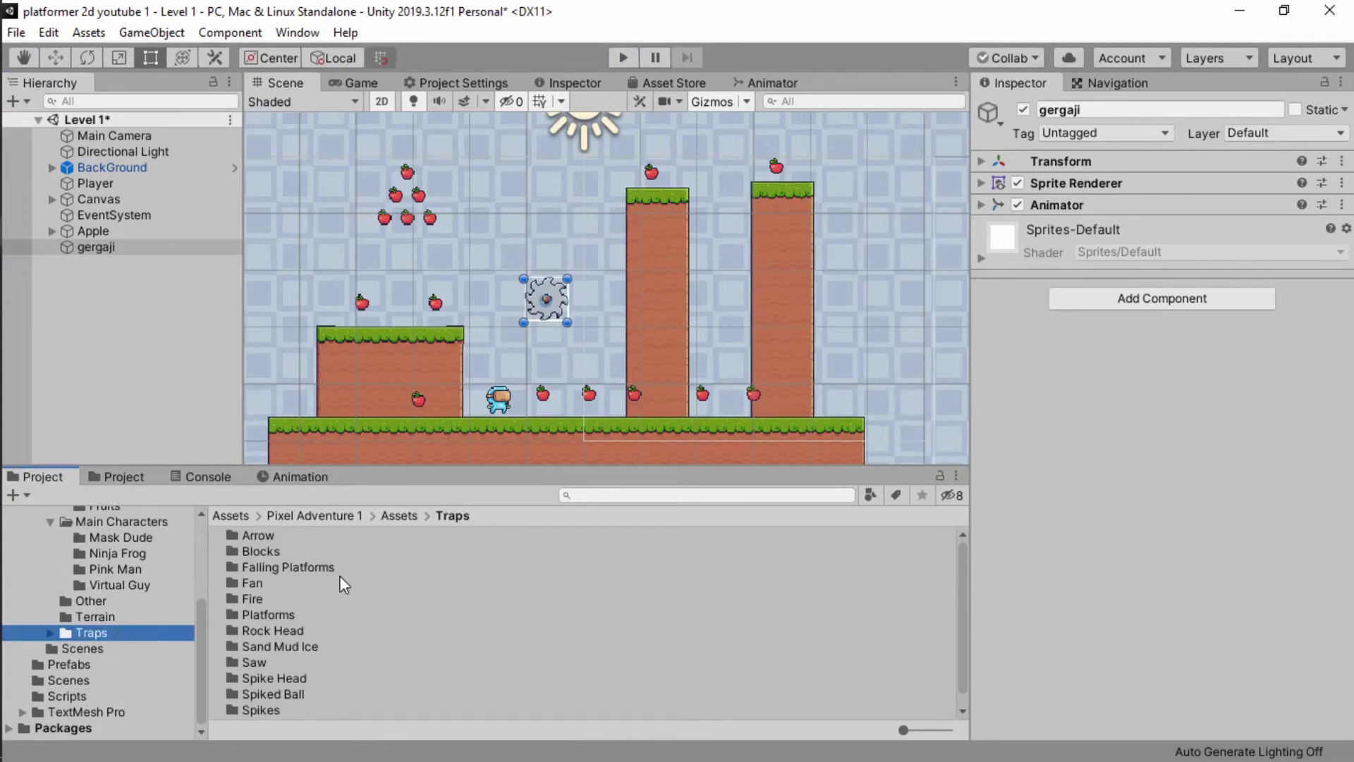
pyautogui.scroll(-1, 333, 632)
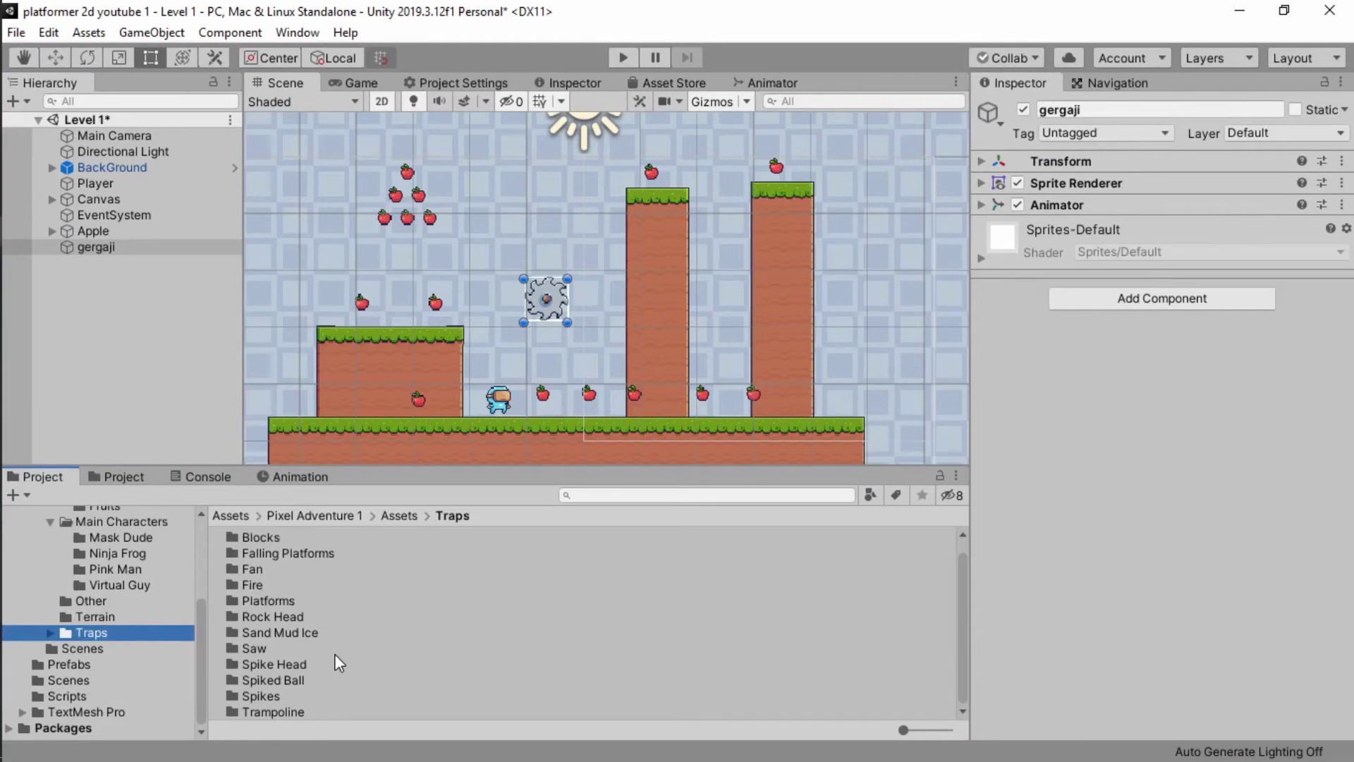
pyautogui.doubleClick(258, 586)
pyautogui.click(264, 566)
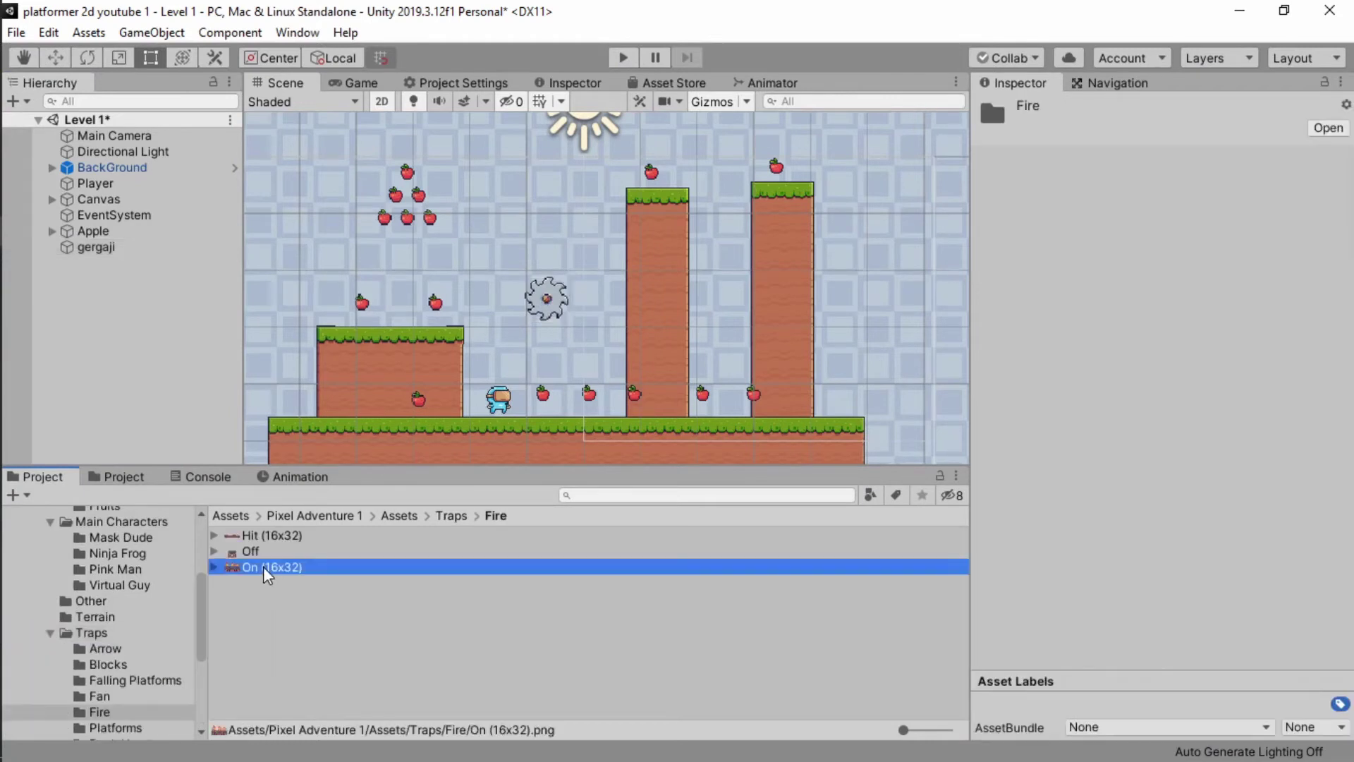
pyautogui.moveTo(256, 568); pyautogui.dragTo(404, 311)
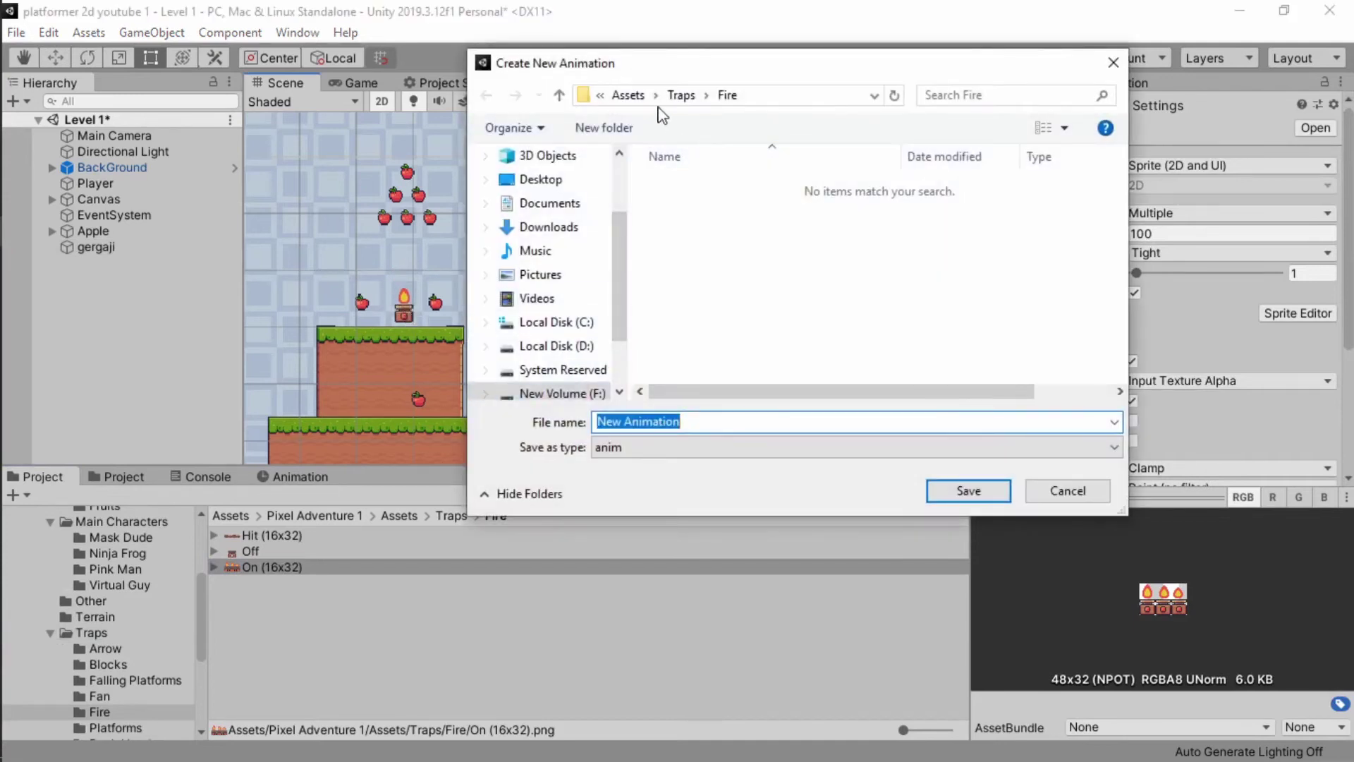
# - Save the fire animation as 'fire' in the Assets/Animasi folder
pyautogui.click(652, 96)
pyautogui.click(676, 98)
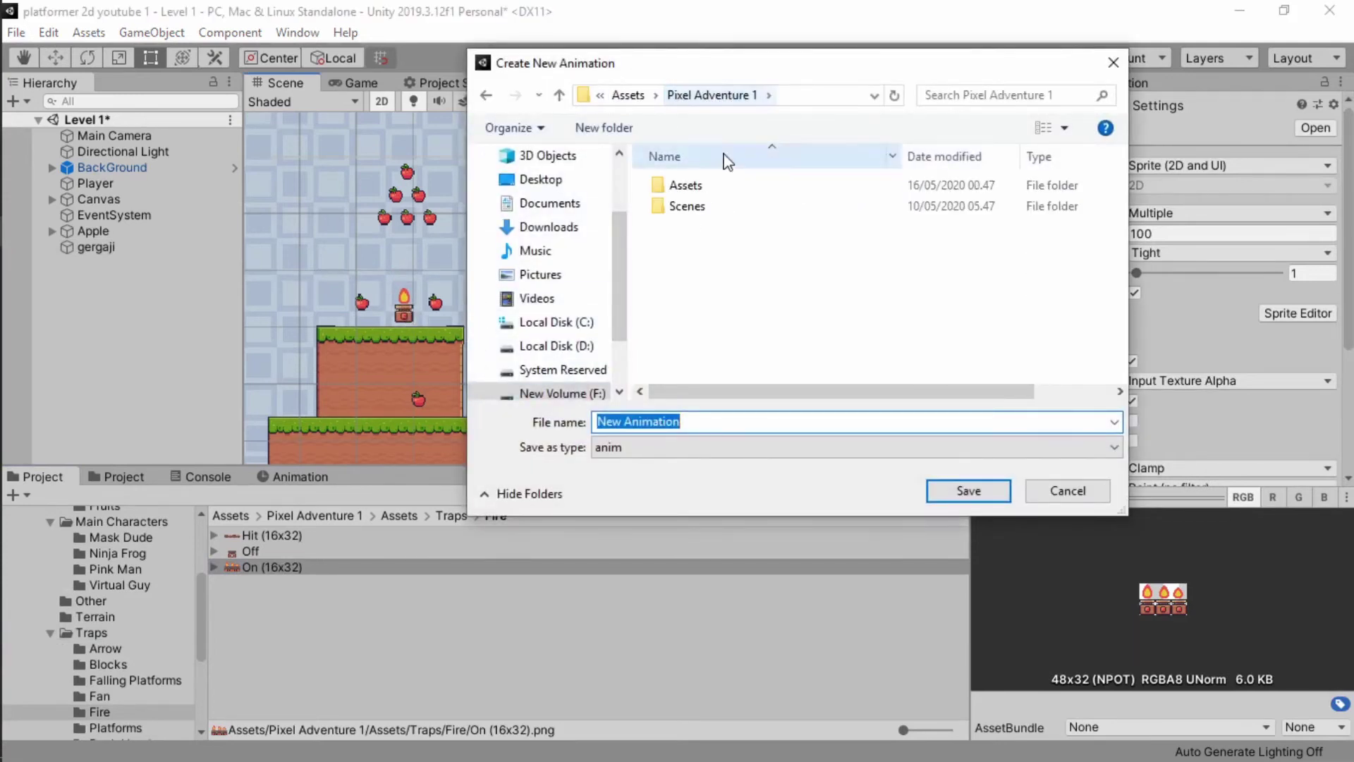
pyautogui.doubleClick(703, 185)
pyautogui.click(713, 421)
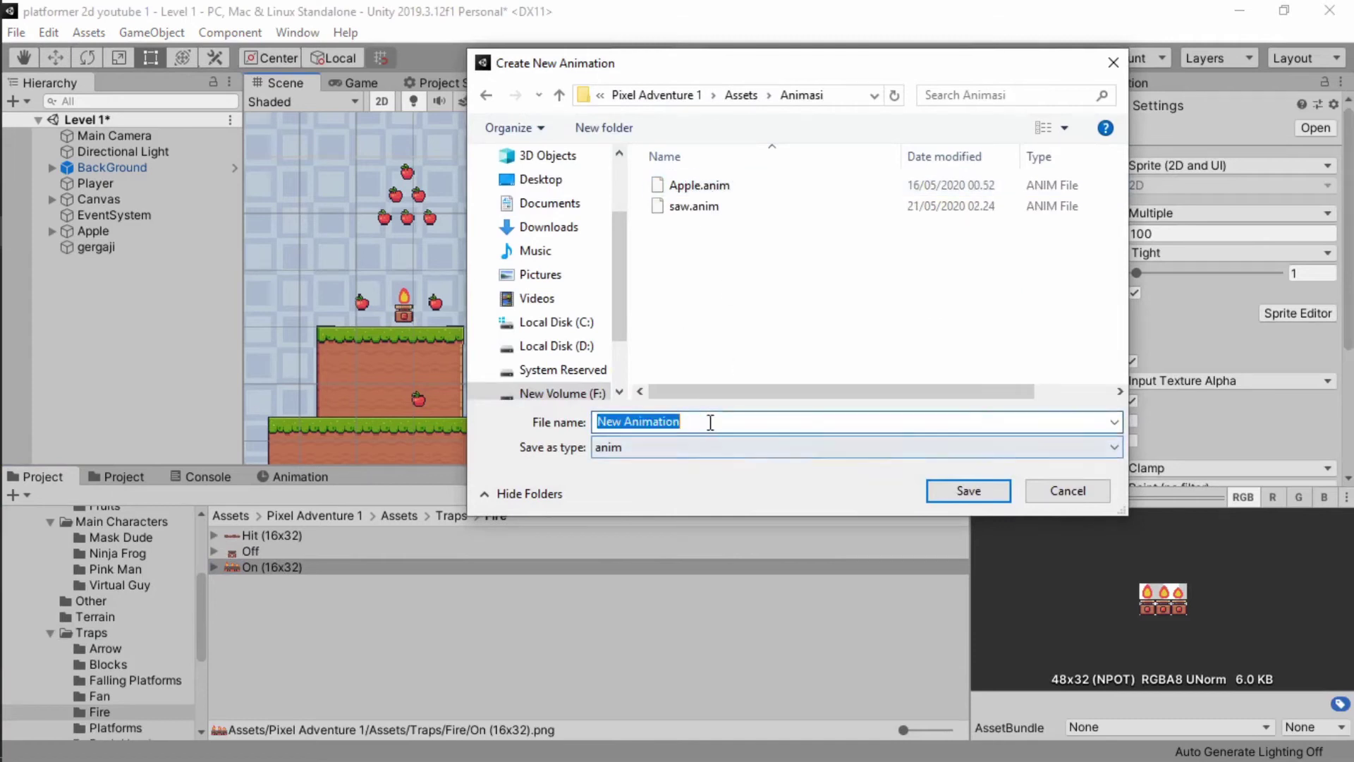
pyautogui.write('fire')
pyautogui.press('Return')
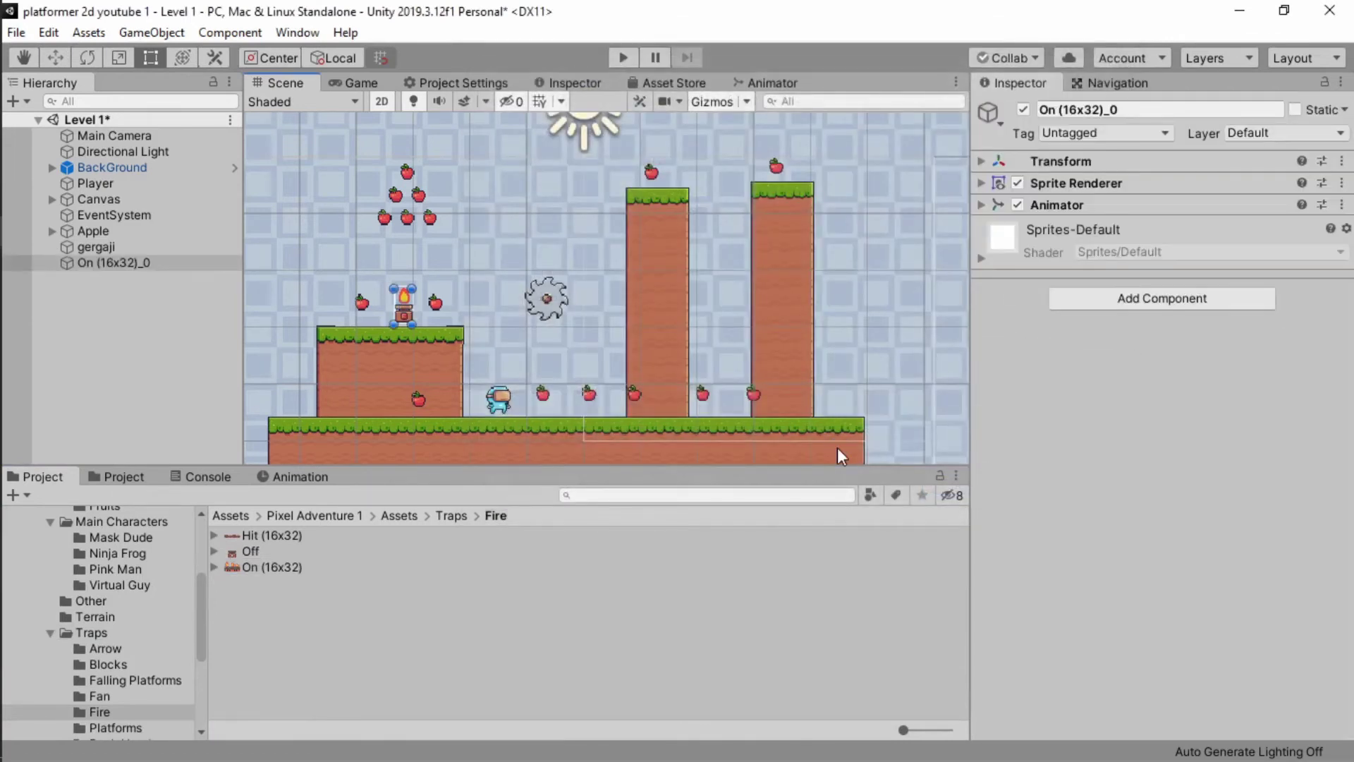
# - Rename the new fire trap object to 'fire' in the Hierarchy
pyautogui.hotkey('alt', 'Tab')
pyautogui.hotkey('alt', 'Tab')
pyautogui.hotkey('alt', 'Tab')
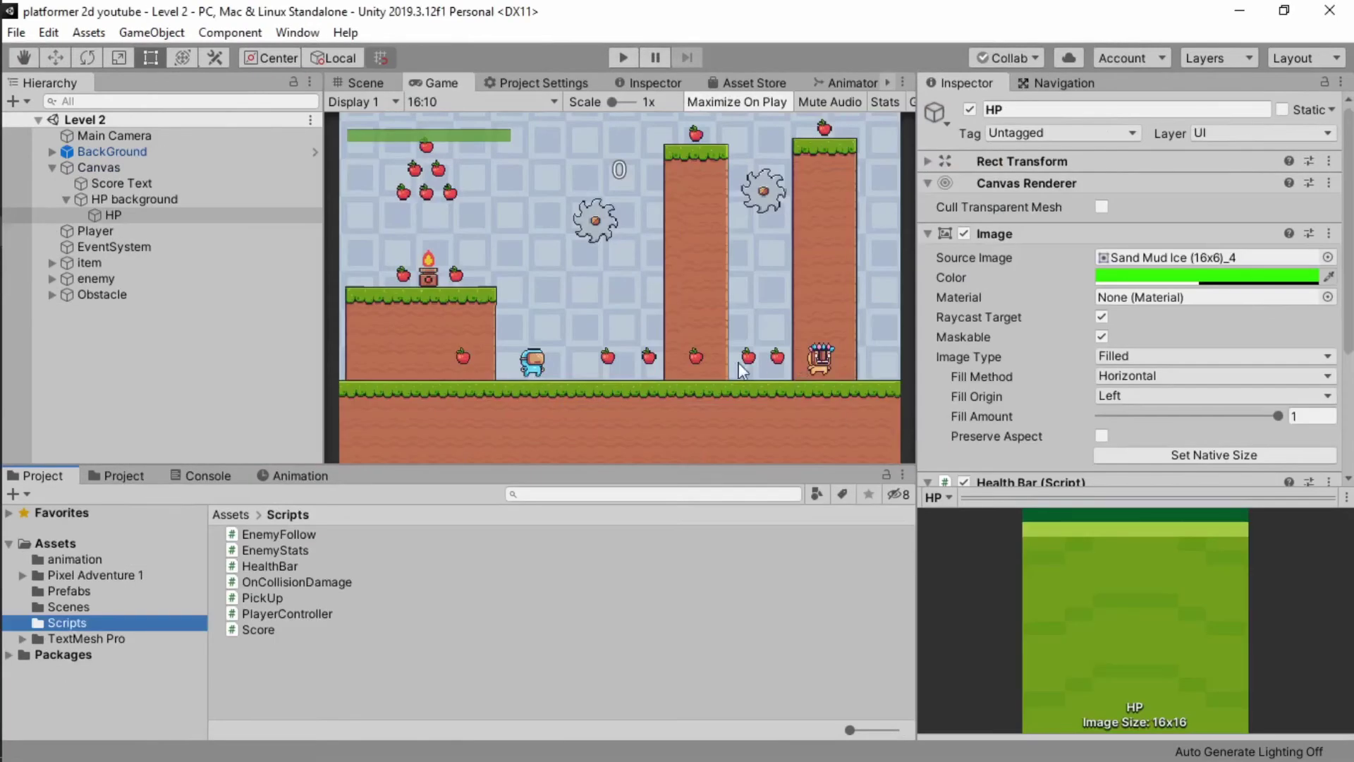
pyautogui.hotkey('alt', 'Tab')
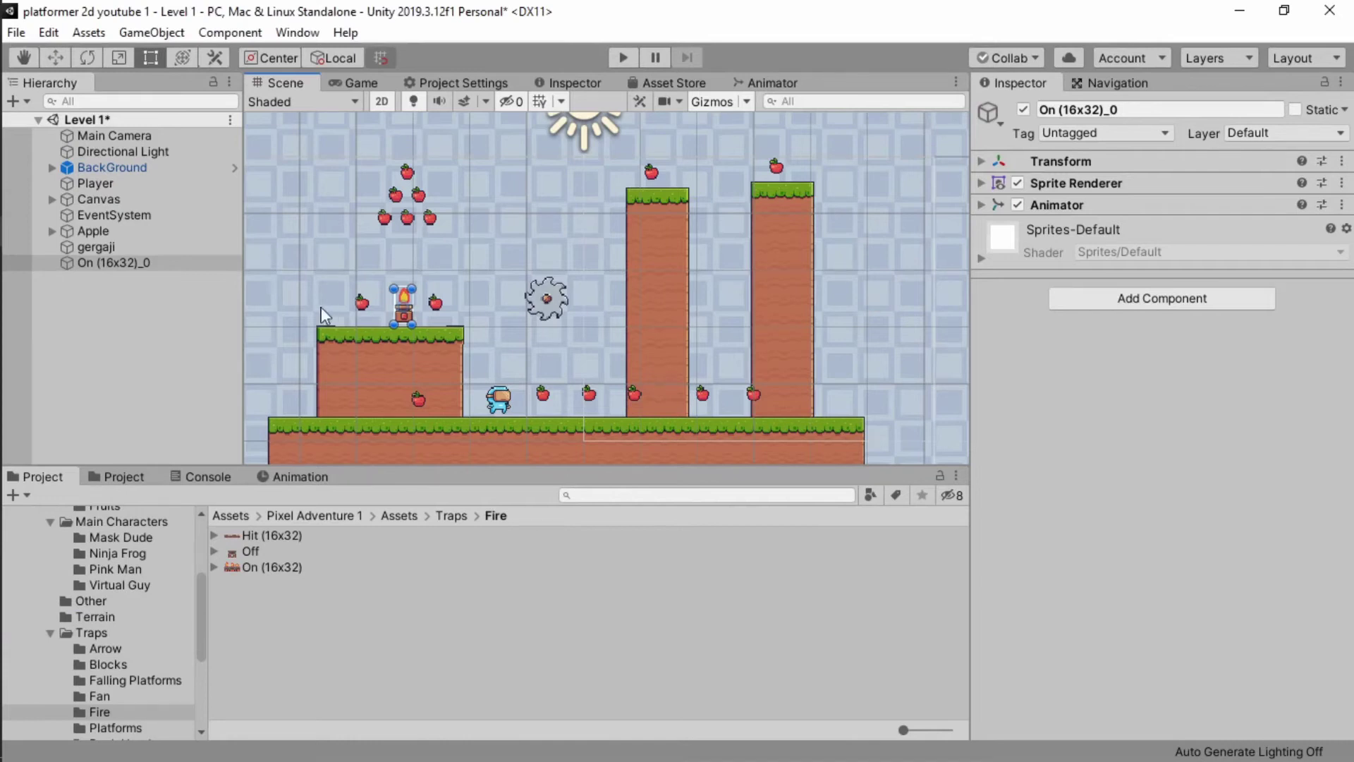
pyautogui.click(77, 260)
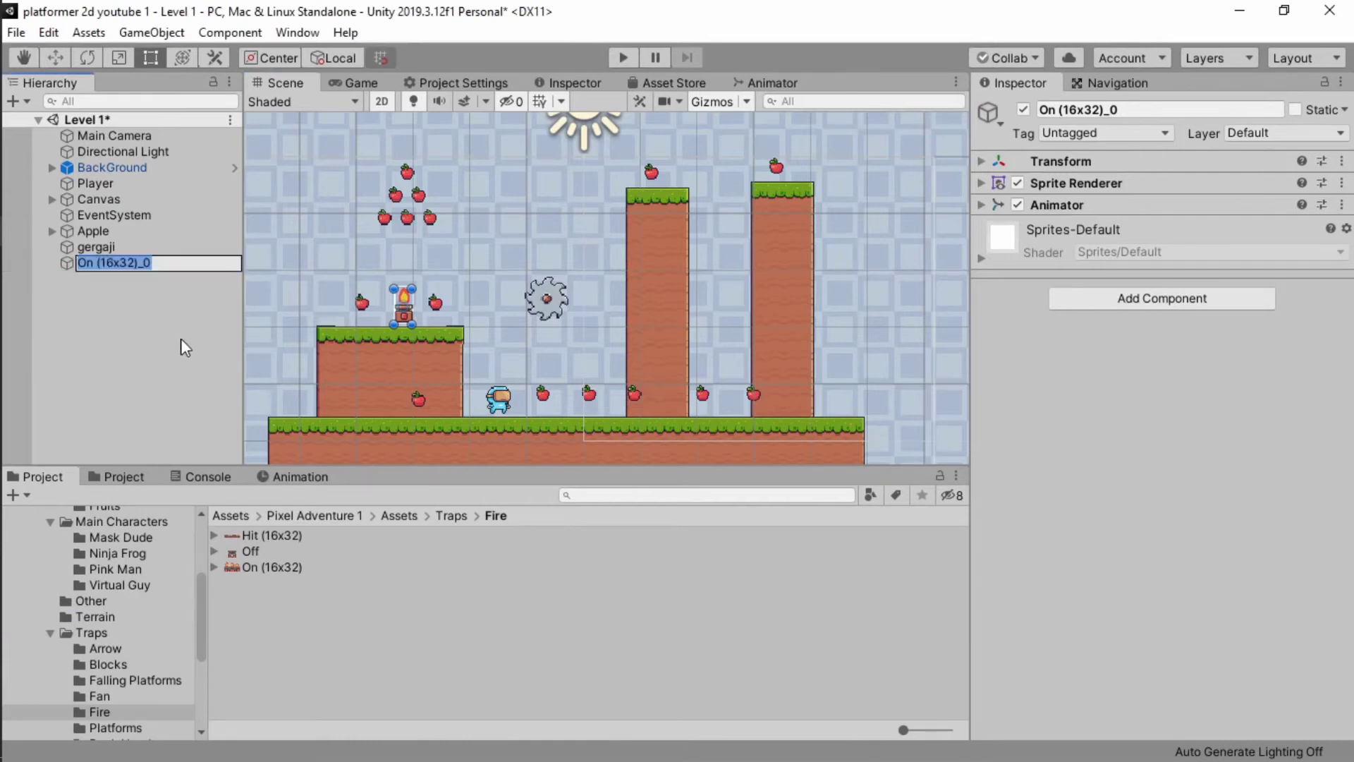
pyautogui.write('fire')
pyautogui.press('Return')
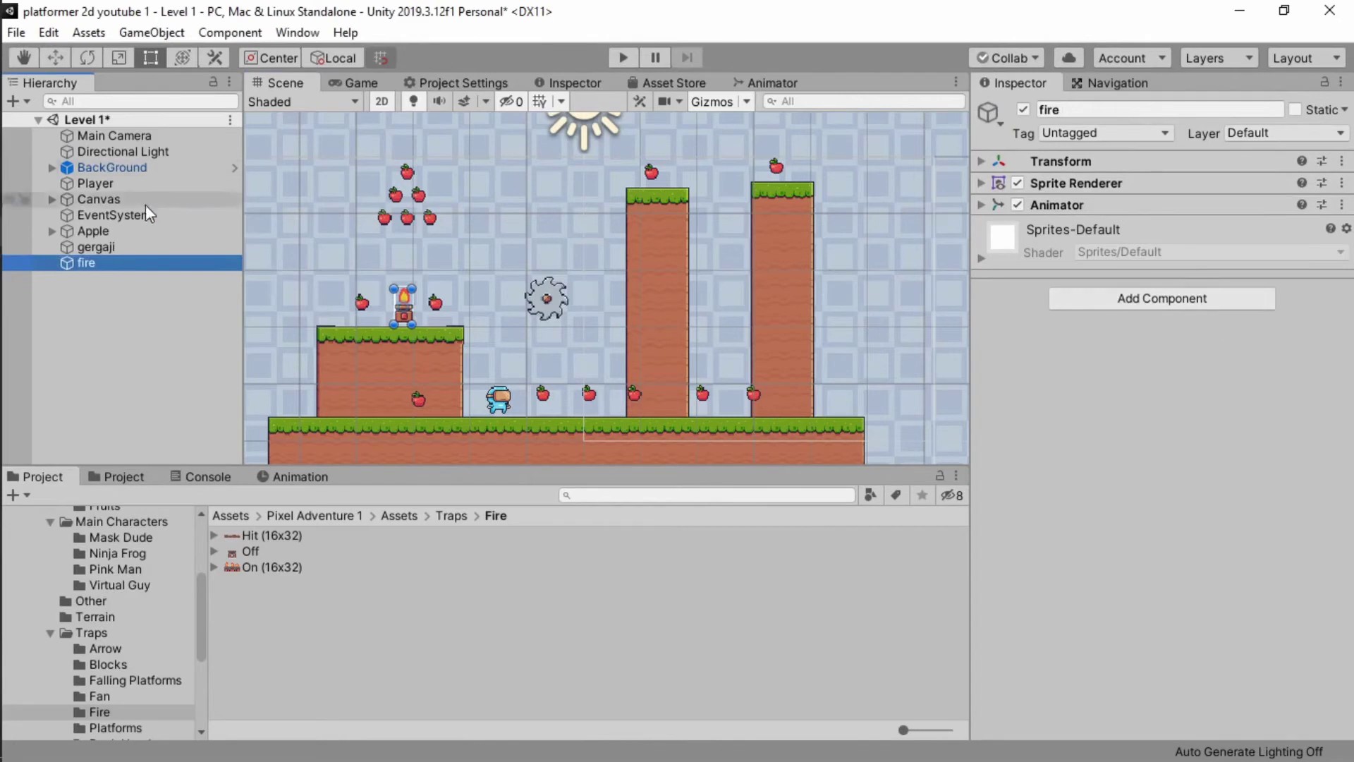
pyautogui.click(95, 247)
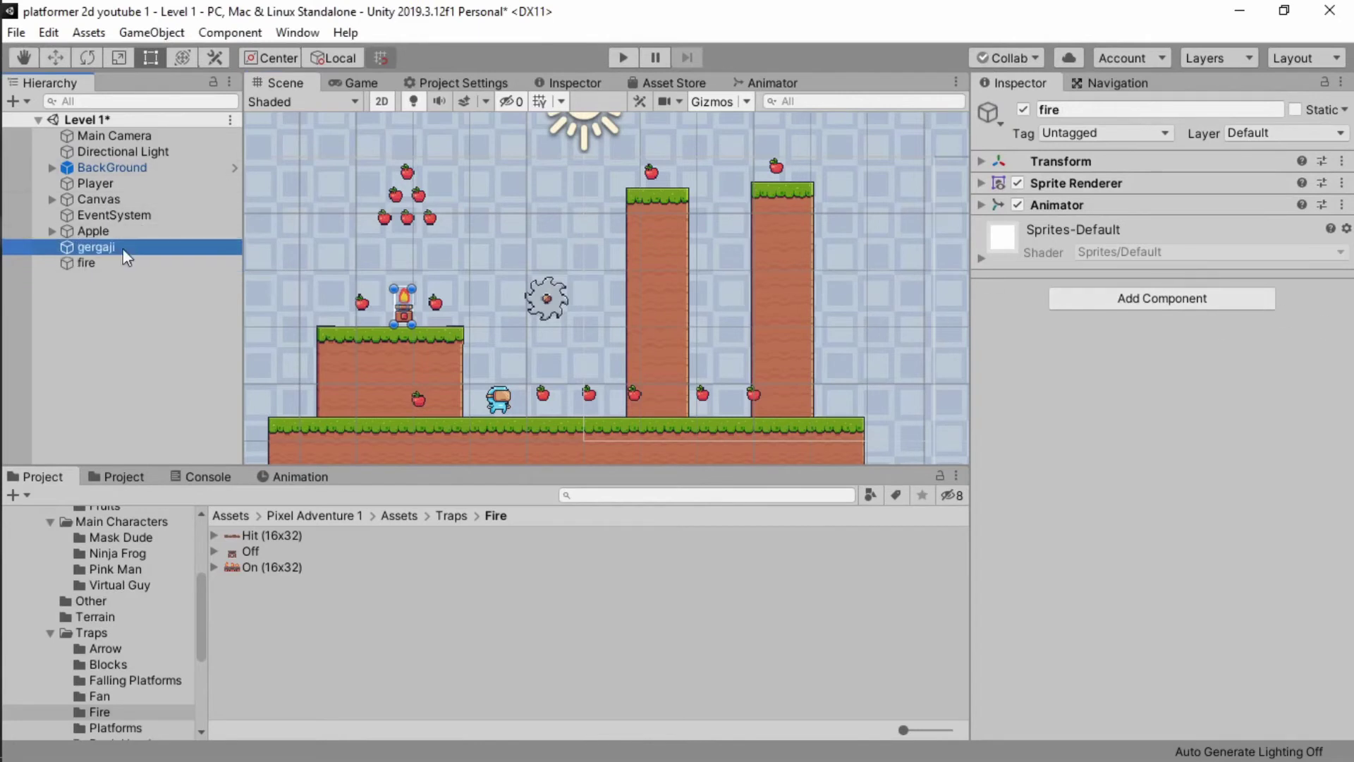
# - Add a Circle Collider 2D to gergaji, keeping its radius at 0.19
pyautogui.click(1194, 299)
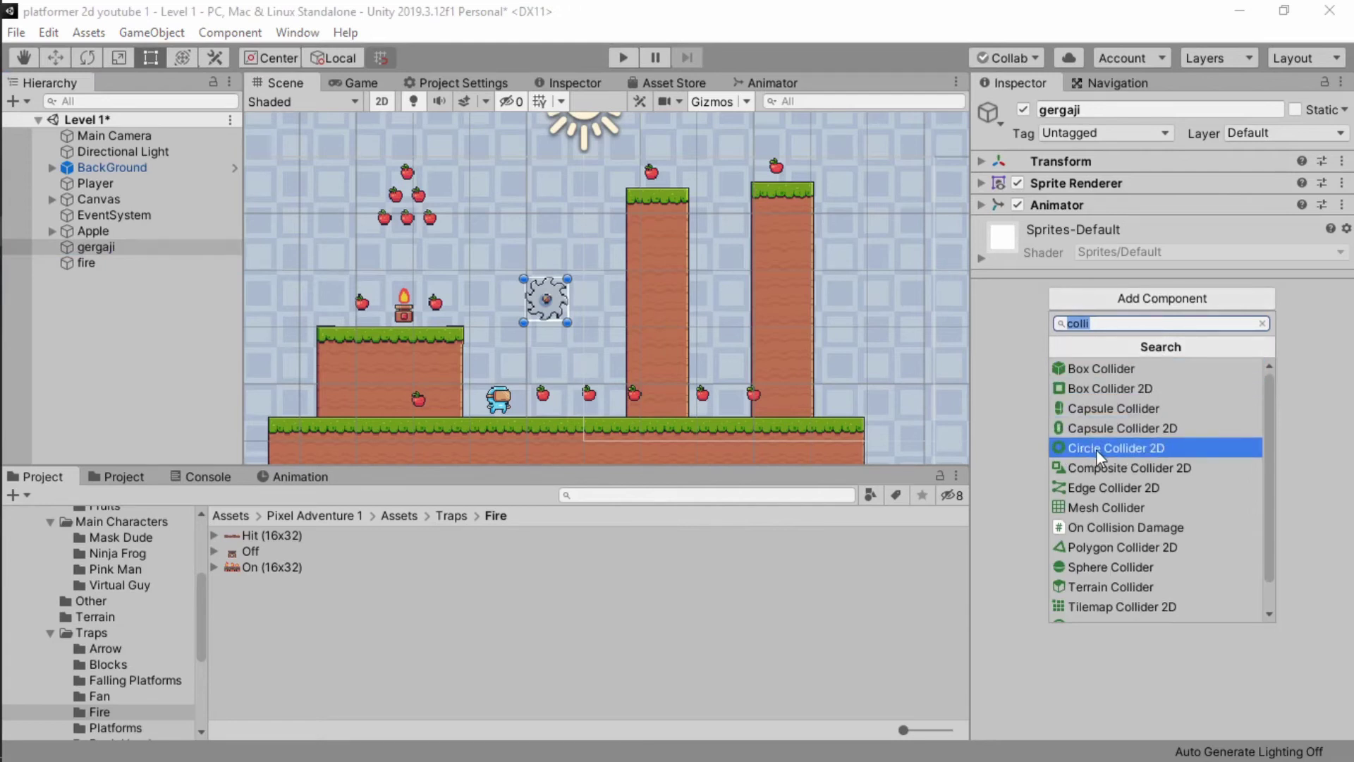
pyautogui.click(1162, 447)
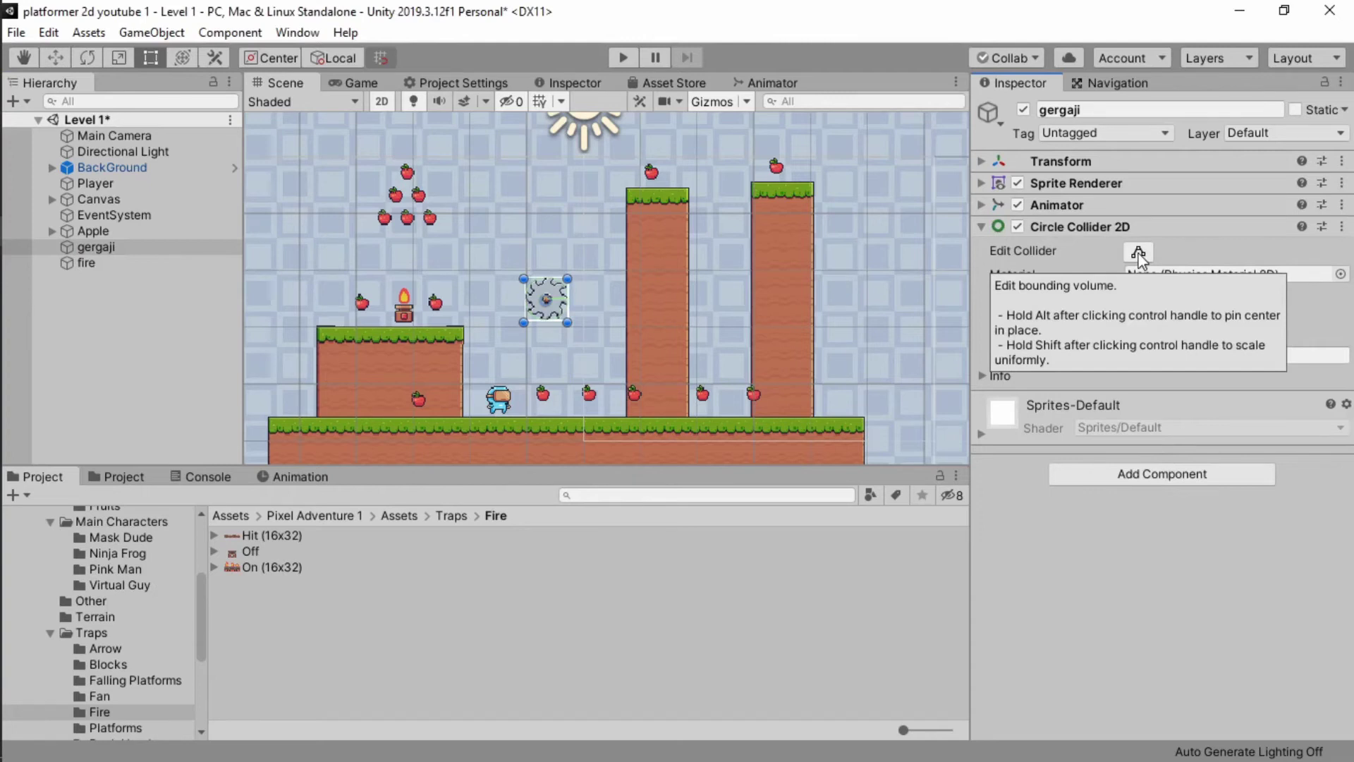
pyautogui.scroll(1, 545, 260)
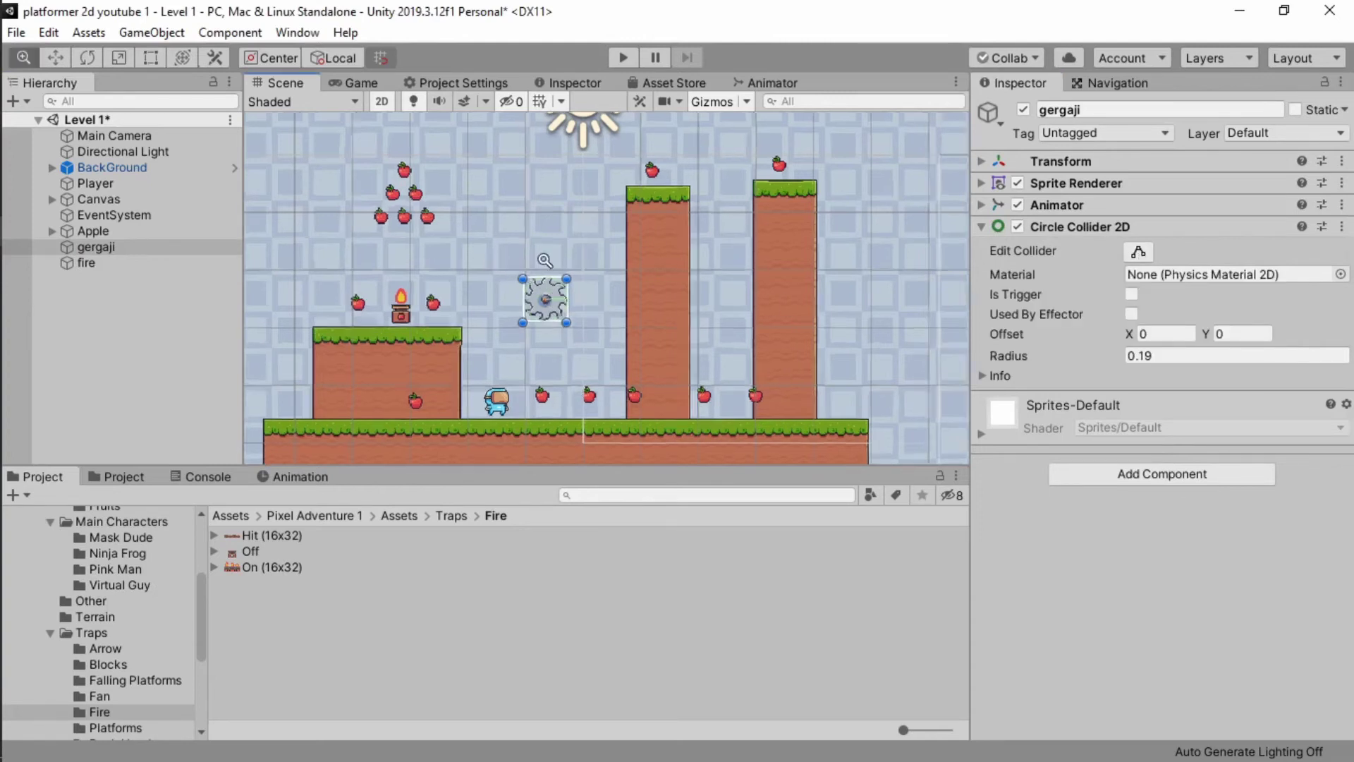
pyautogui.scroll(5, 545, 260)
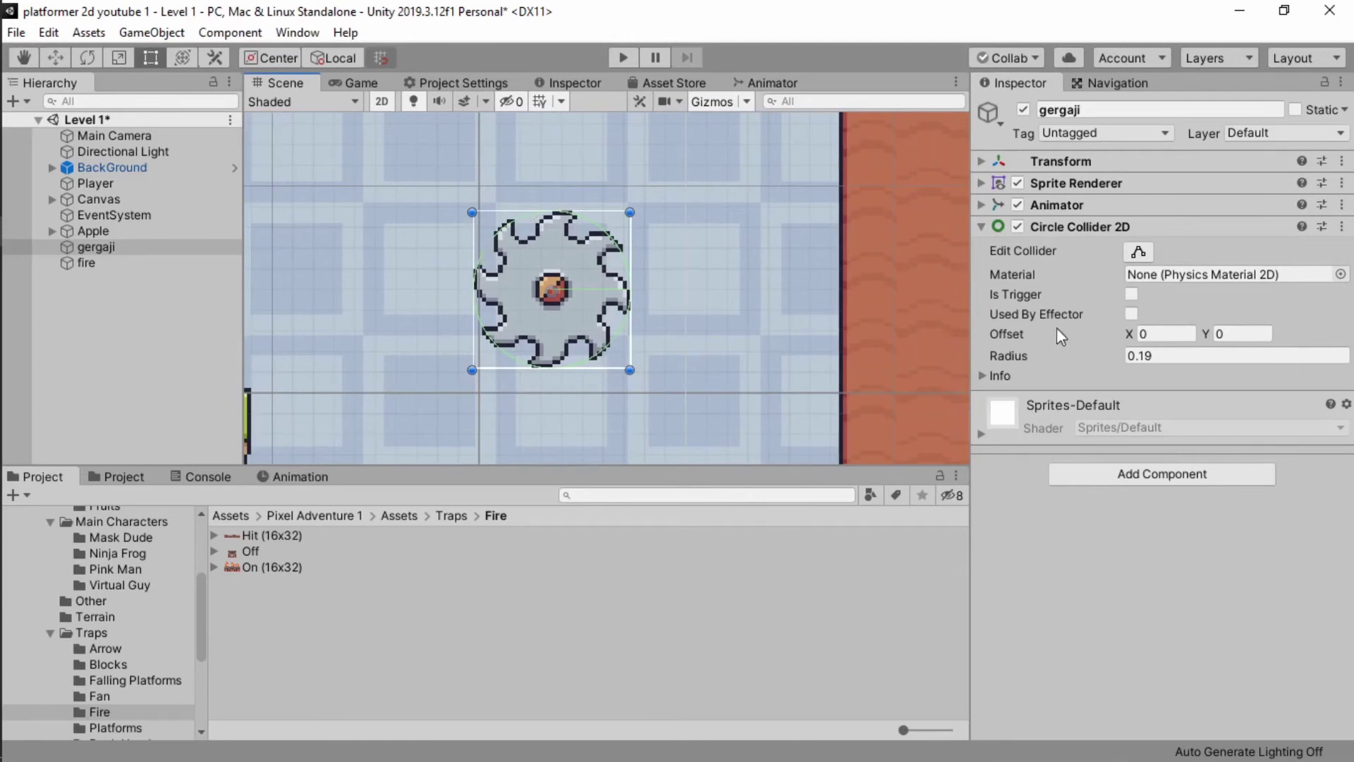
pyautogui.moveTo(1010, 354)
pyautogui.mouseDown()
pyautogui.moveTo(1027, 354)
pyautogui.moveTo(1014, 358)
pyautogui.mouseUp()
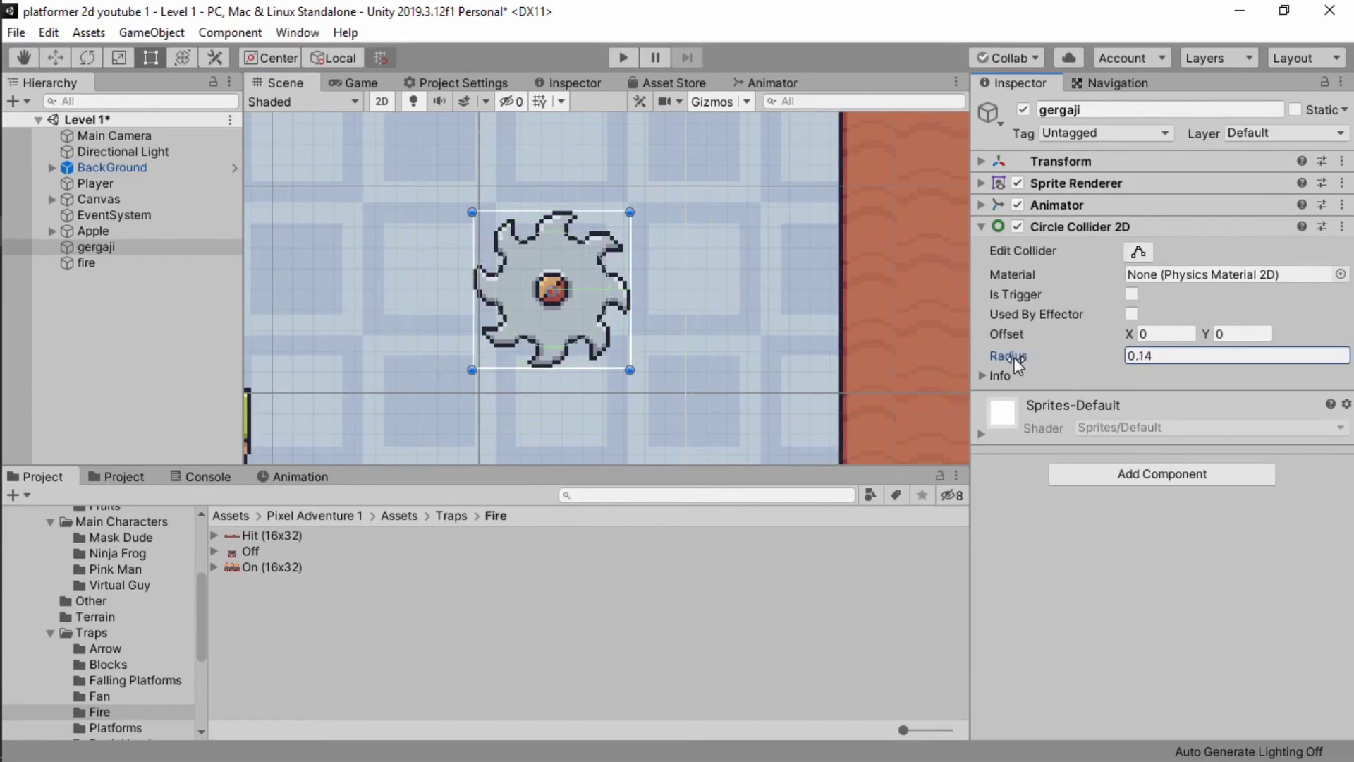
pyautogui.hotkey('ctrl', 'z')
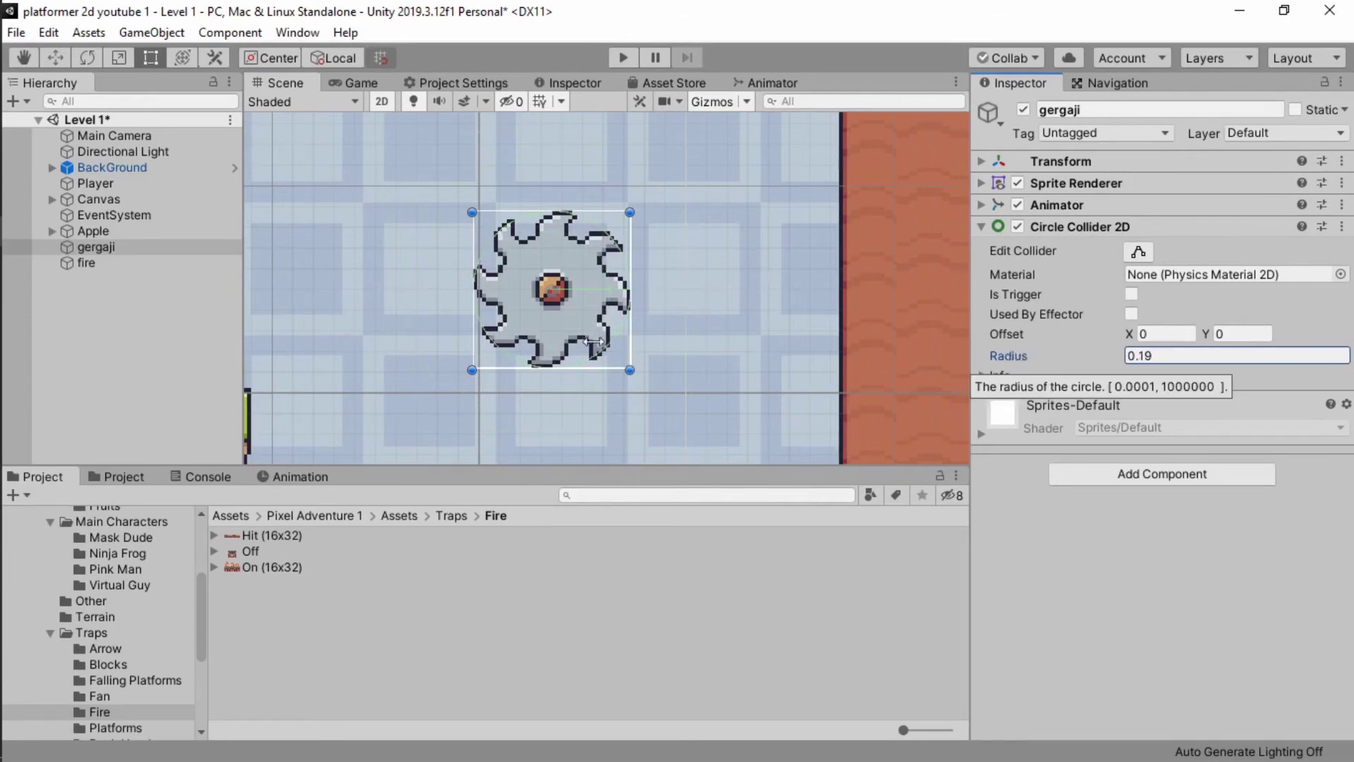
# - Add a Polygon Collider 2D to the fire object
pyautogui.doubleClick(144, 258)
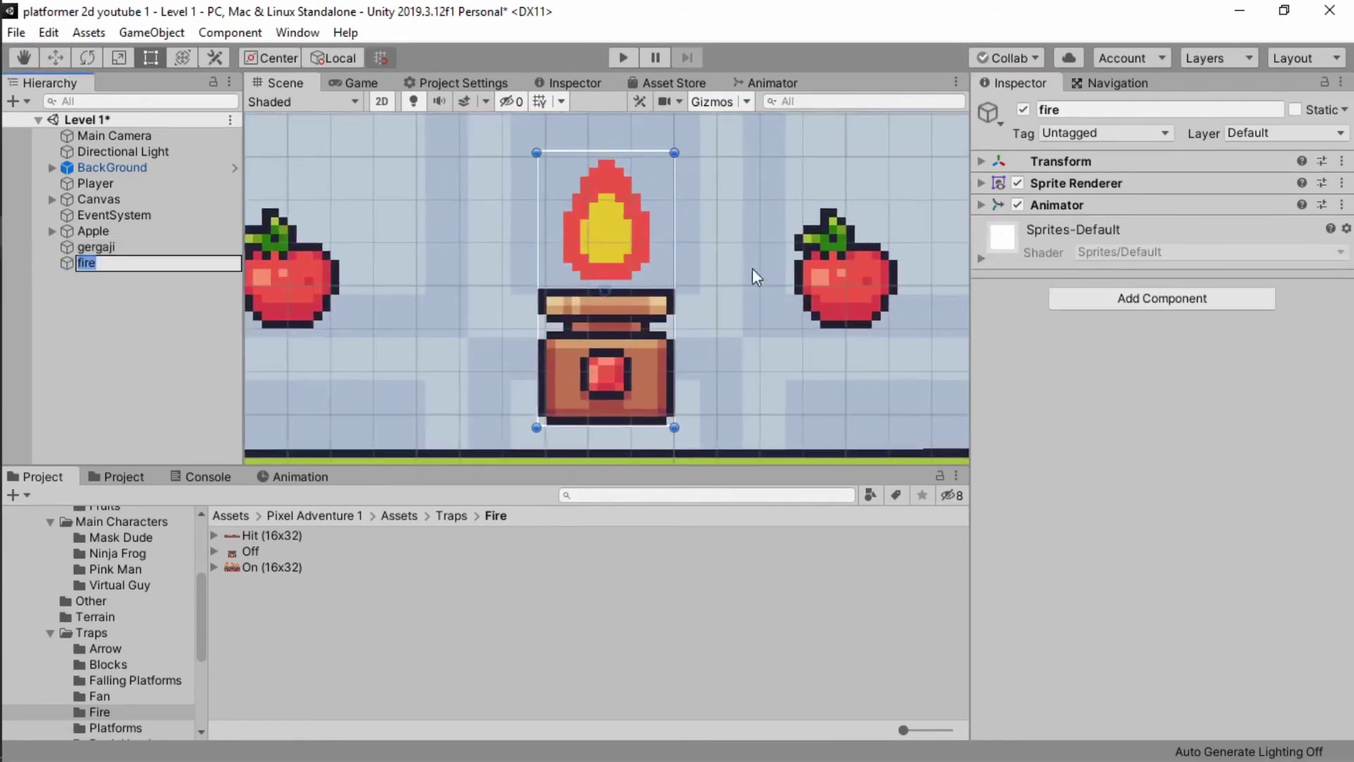
pyautogui.click(1113, 299)
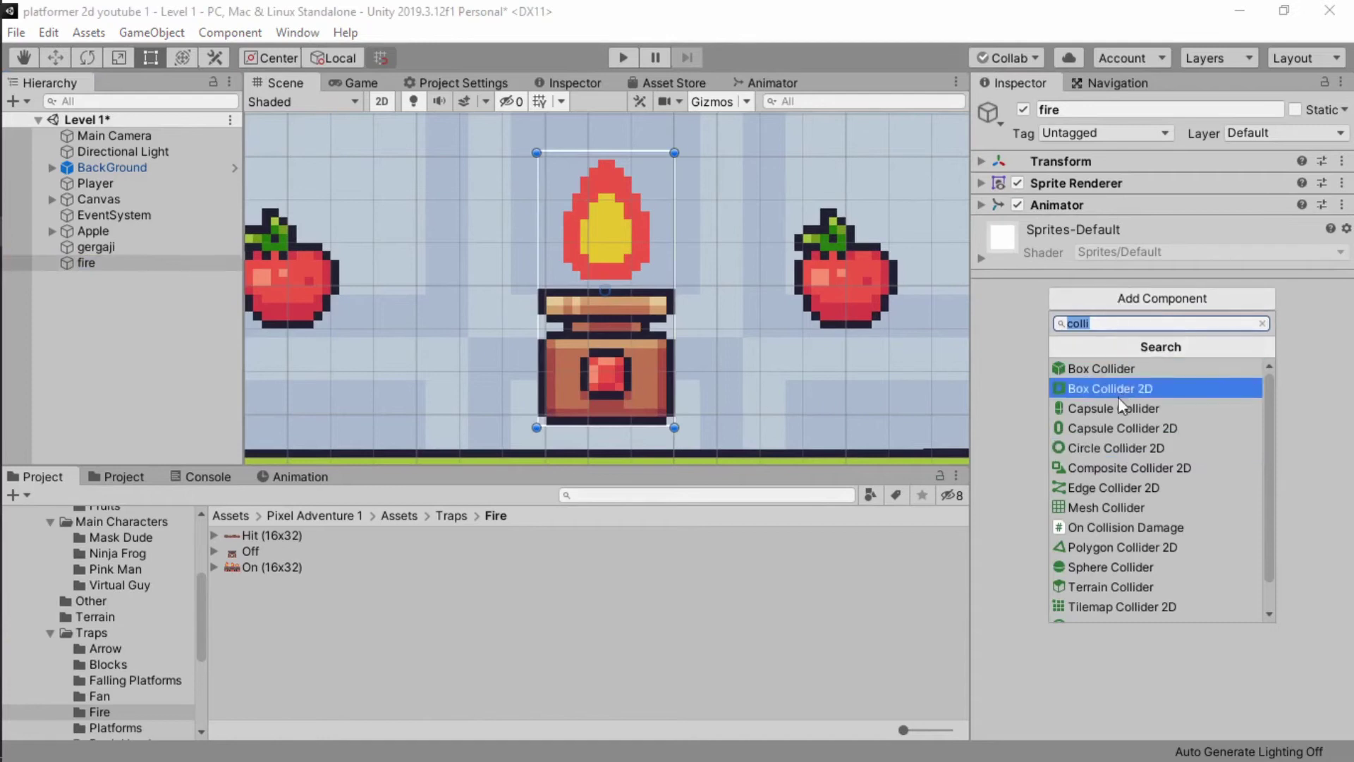
pyautogui.click(1135, 546)
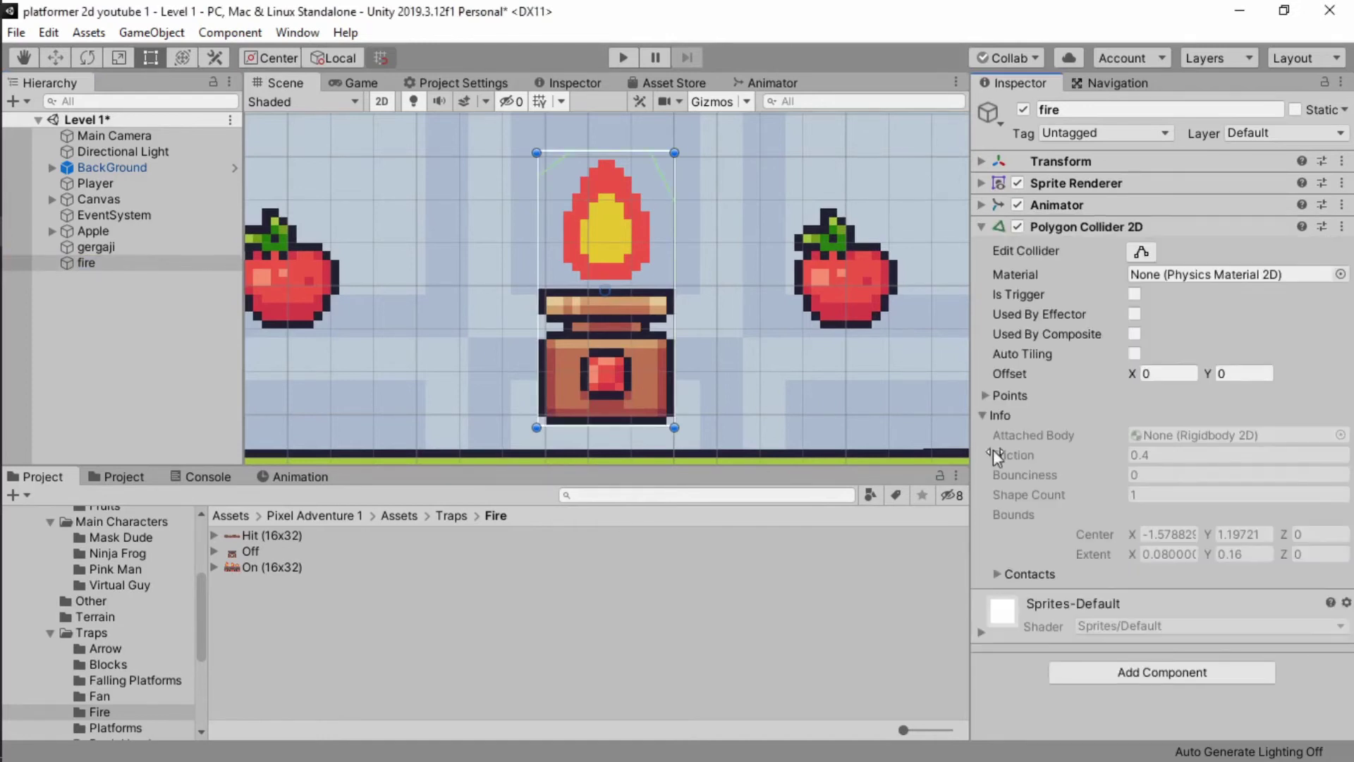
# - Edit the fire's collider points to trace the flame tip and its box base
pyautogui.click(1139, 252)
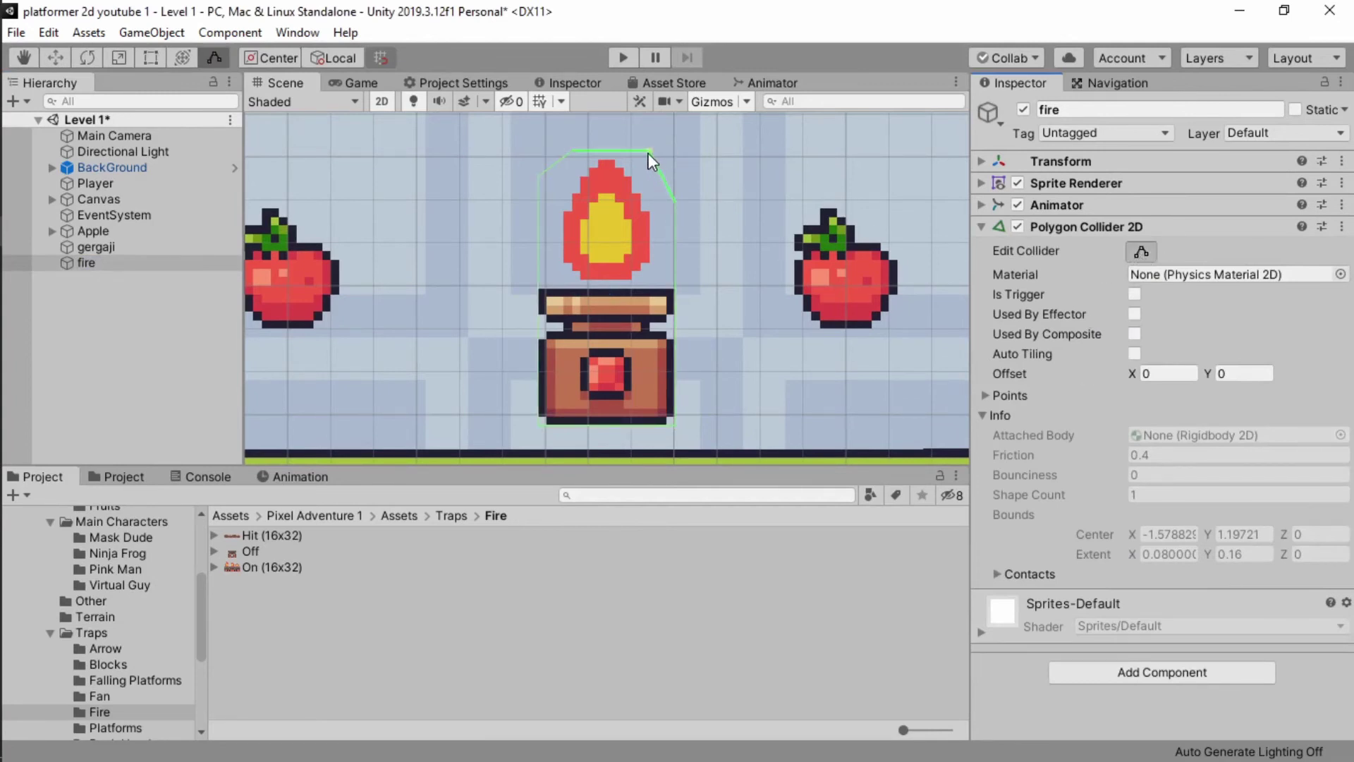
pyautogui.moveTo(649, 151); pyautogui.dragTo(647, 158)
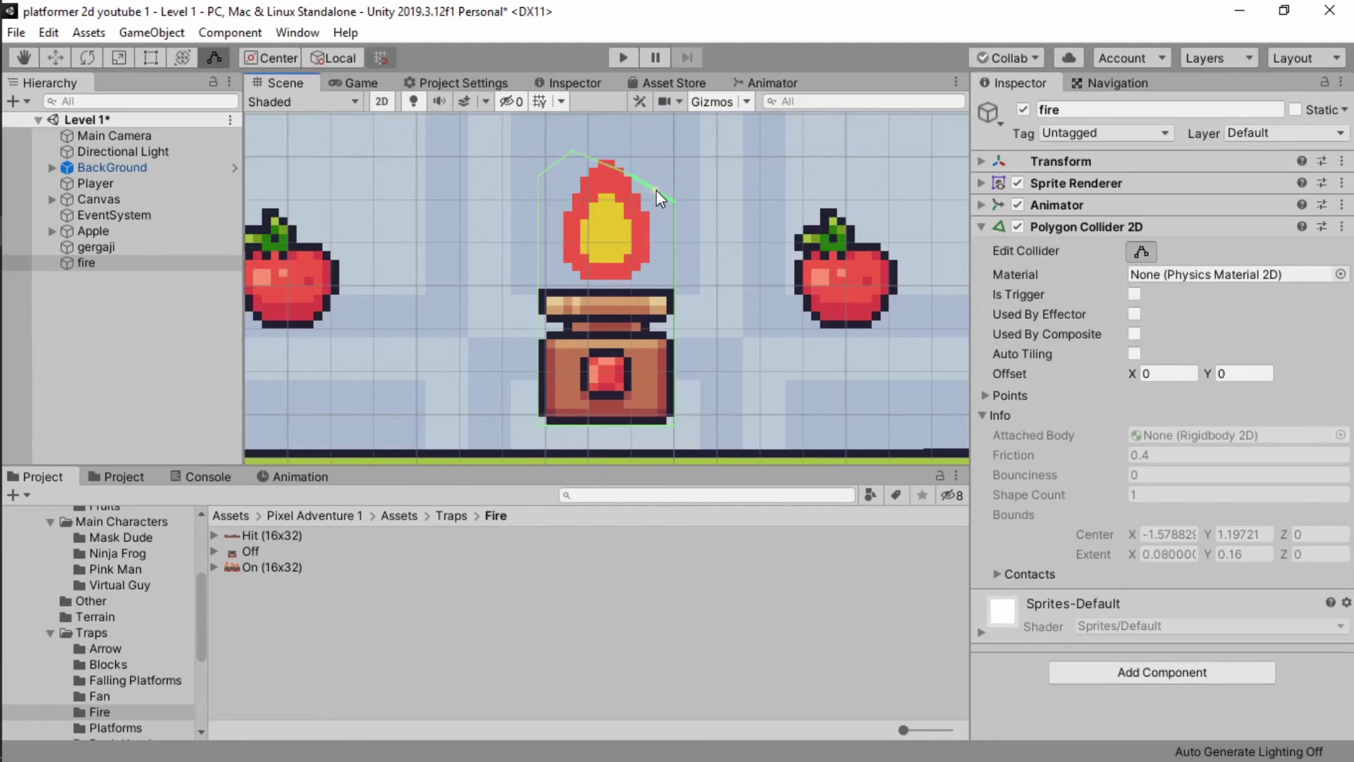
pyautogui.moveTo(656, 189)
pyautogui.mouseDown()
pyautogui.moveTo(655, 261)
pyautogui.moveTo(672, 289)
pyautogui.mouseUp()
pyautogui.moveTo(571, 151); pyautogui.dragTo(605, 156)
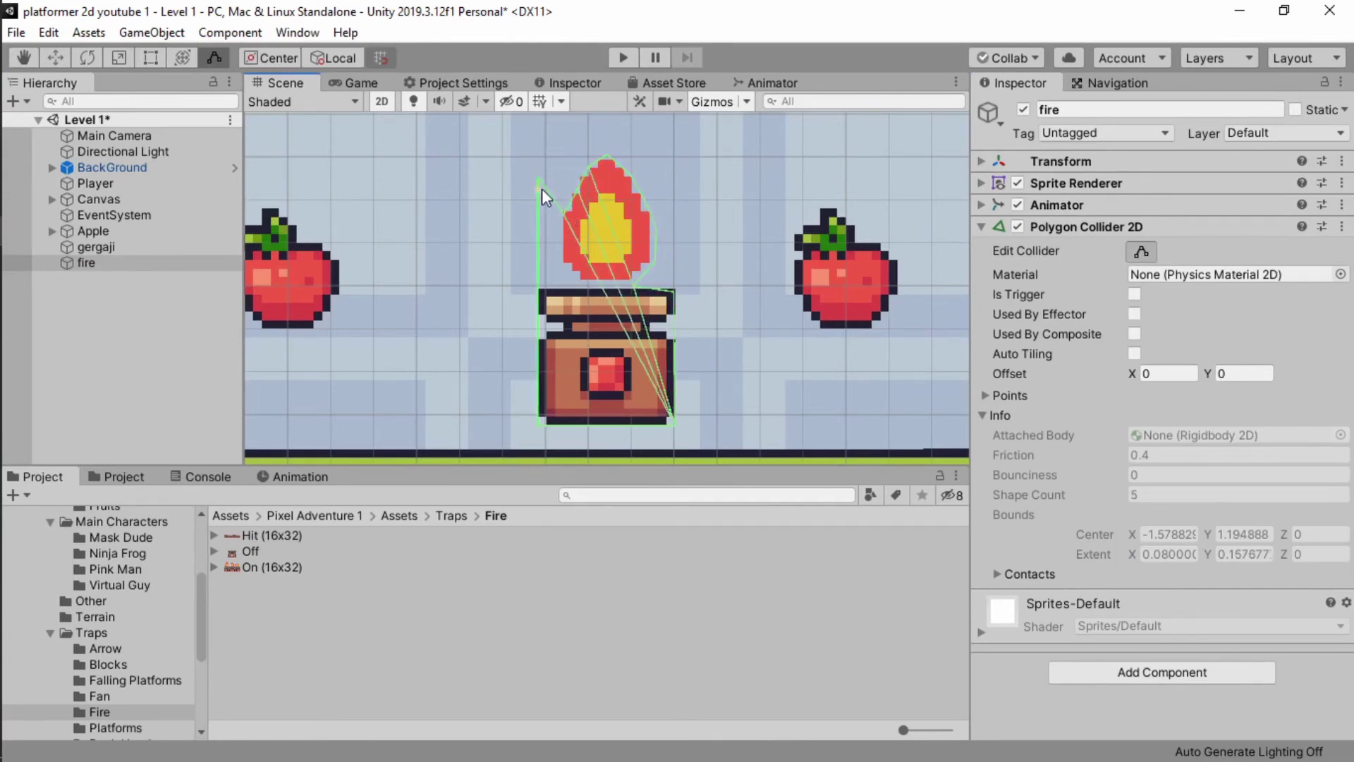
pyautogui.moveTo(541, 185); pyautogui.dragTo(576, 280)
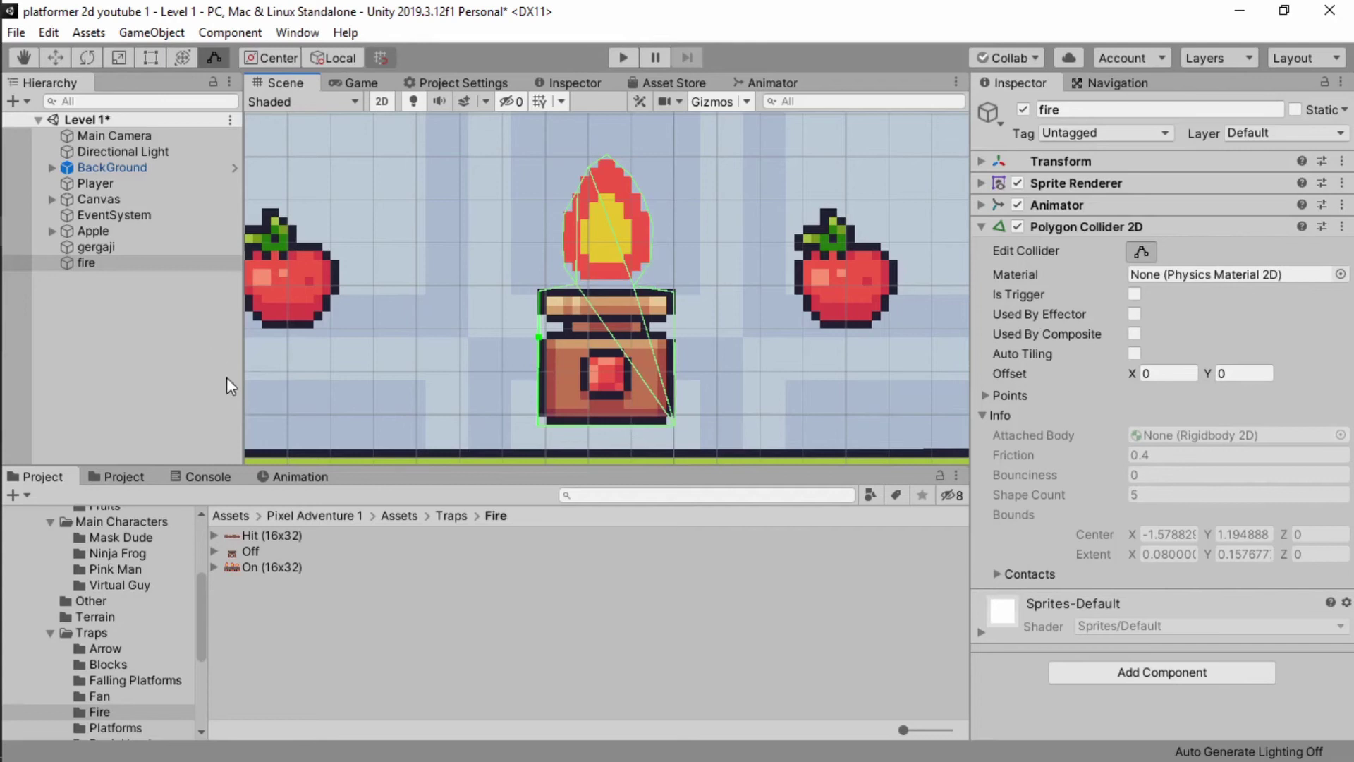
pyautogui.scroll(5, 191, 602)
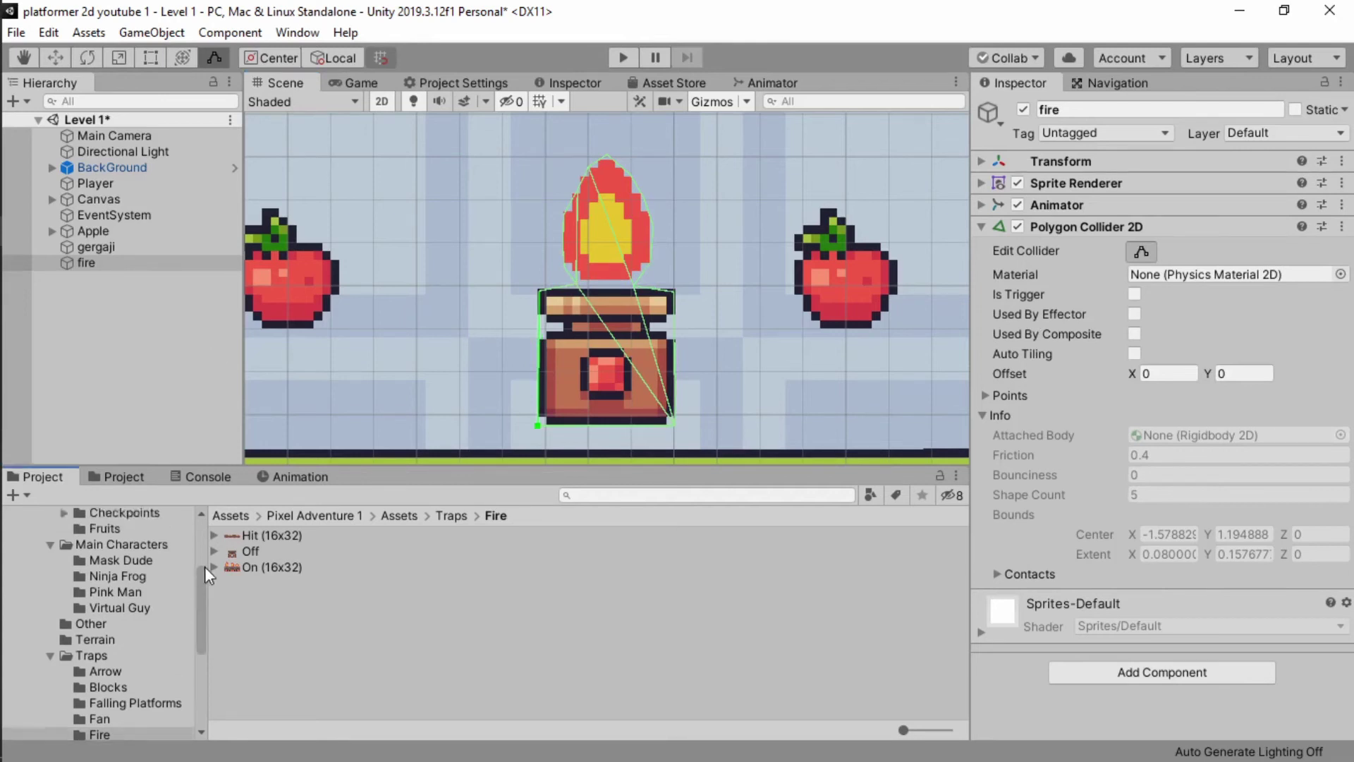
# - Attach the OnCollisionDamage script from Assets > Scripts to the fire trap and set Damage to 12
pyautogui.click(22, 561)
pyautogui.click(65, 607)
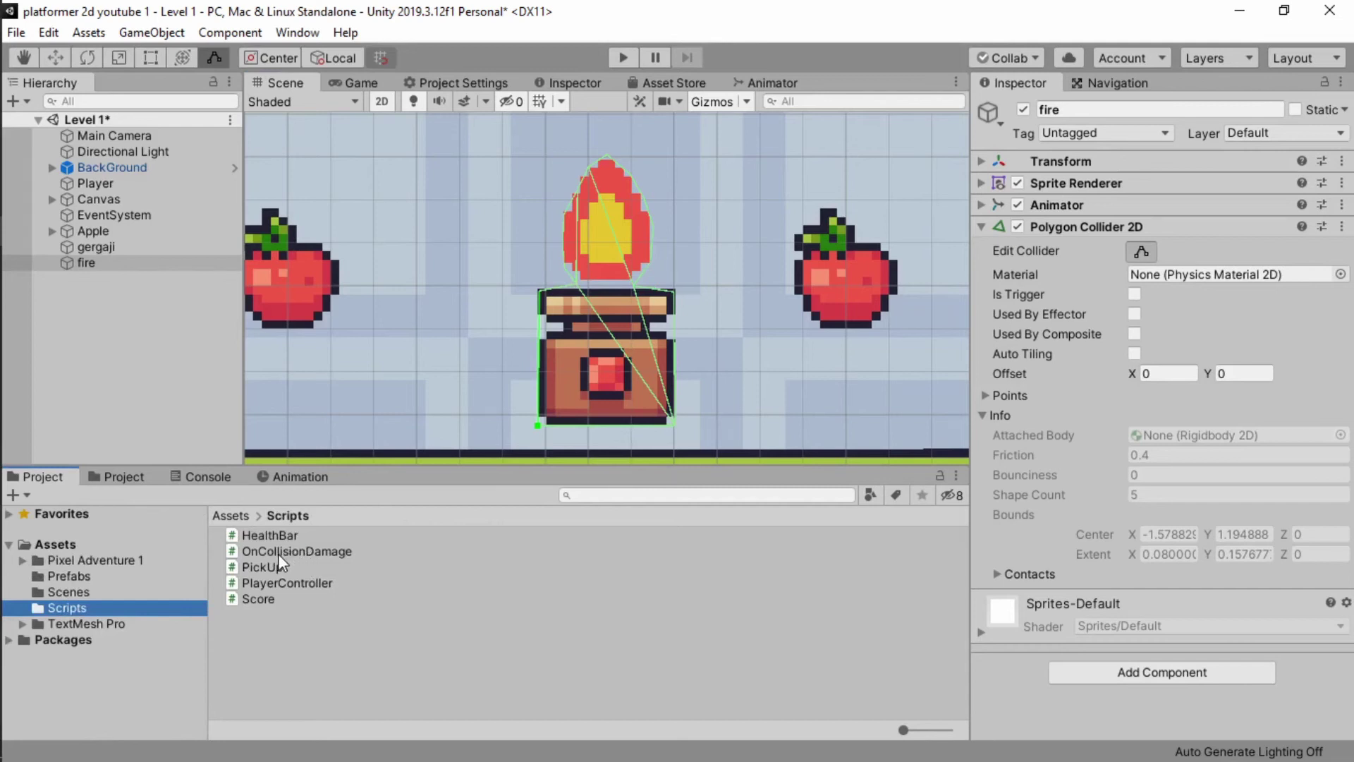
pyautogui.moveTo(278, 553); pyautogui.dragTo(1053, 703)
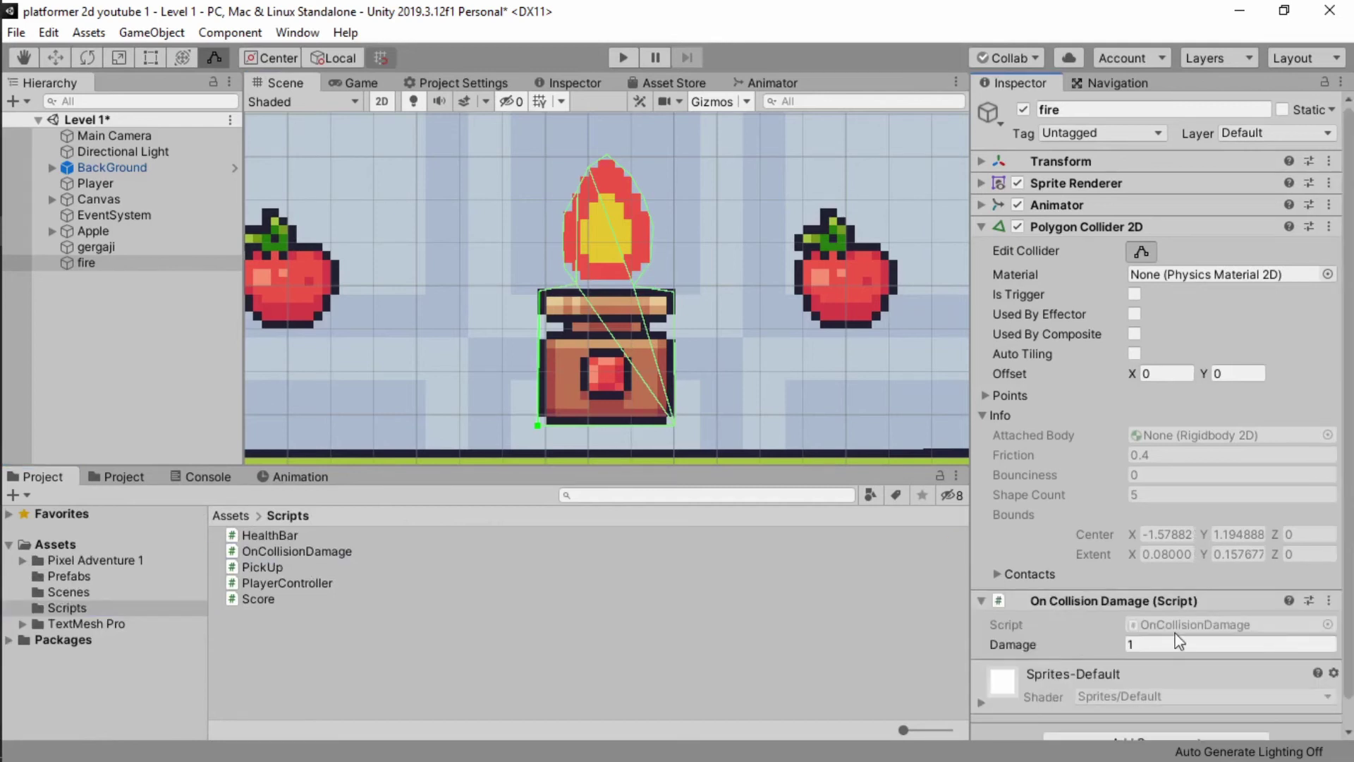
pyautogui.click(1177, 646)
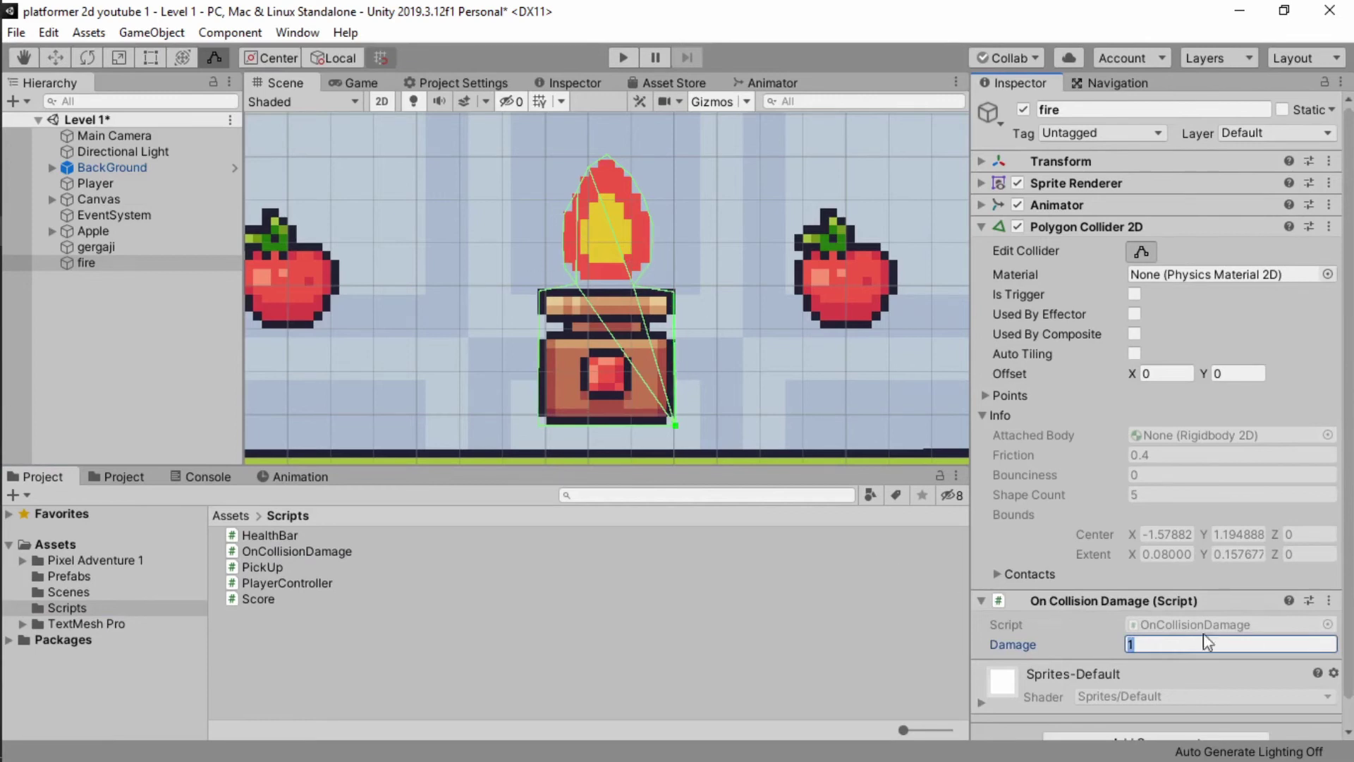
pyautogui.write('12')
pyautogui.click(103, 247)
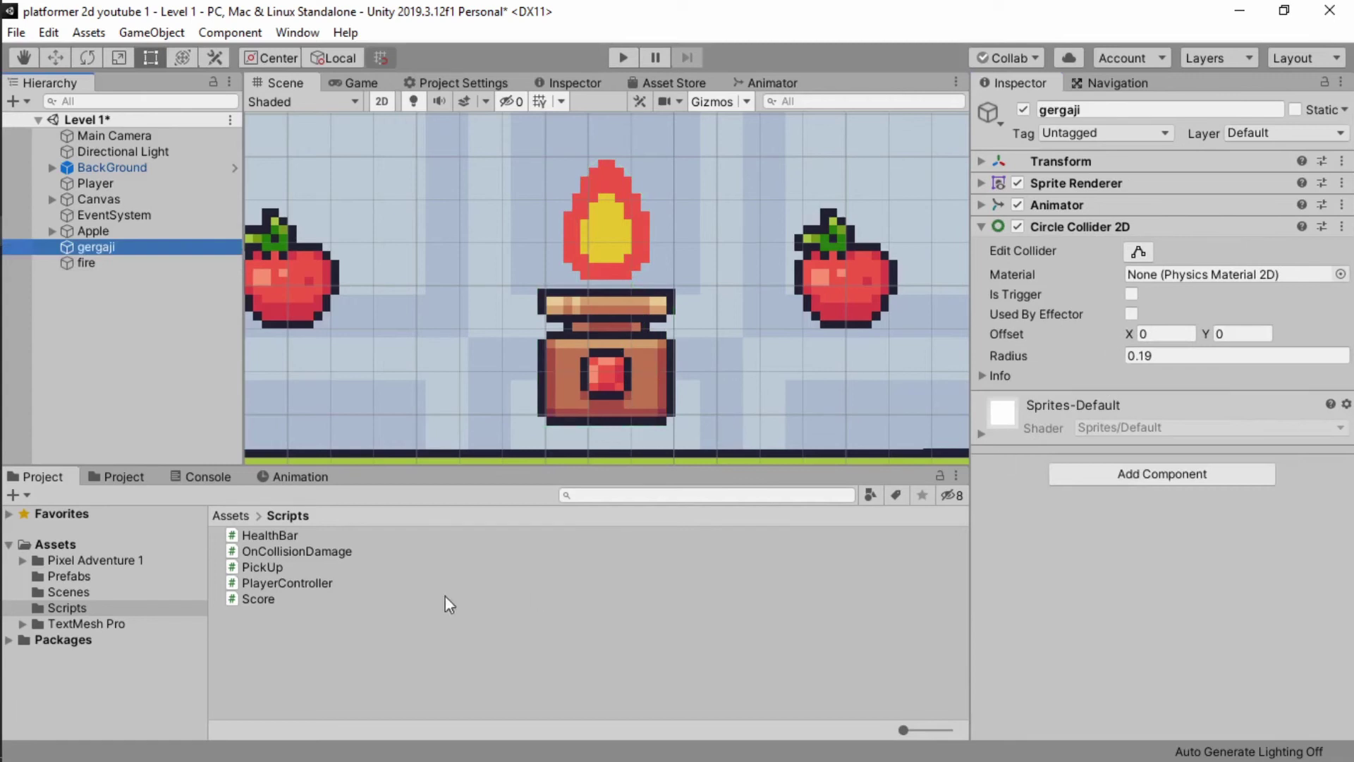
pyautogui.moveTo(260, 587); pyautogui.dragTo(331, 570)
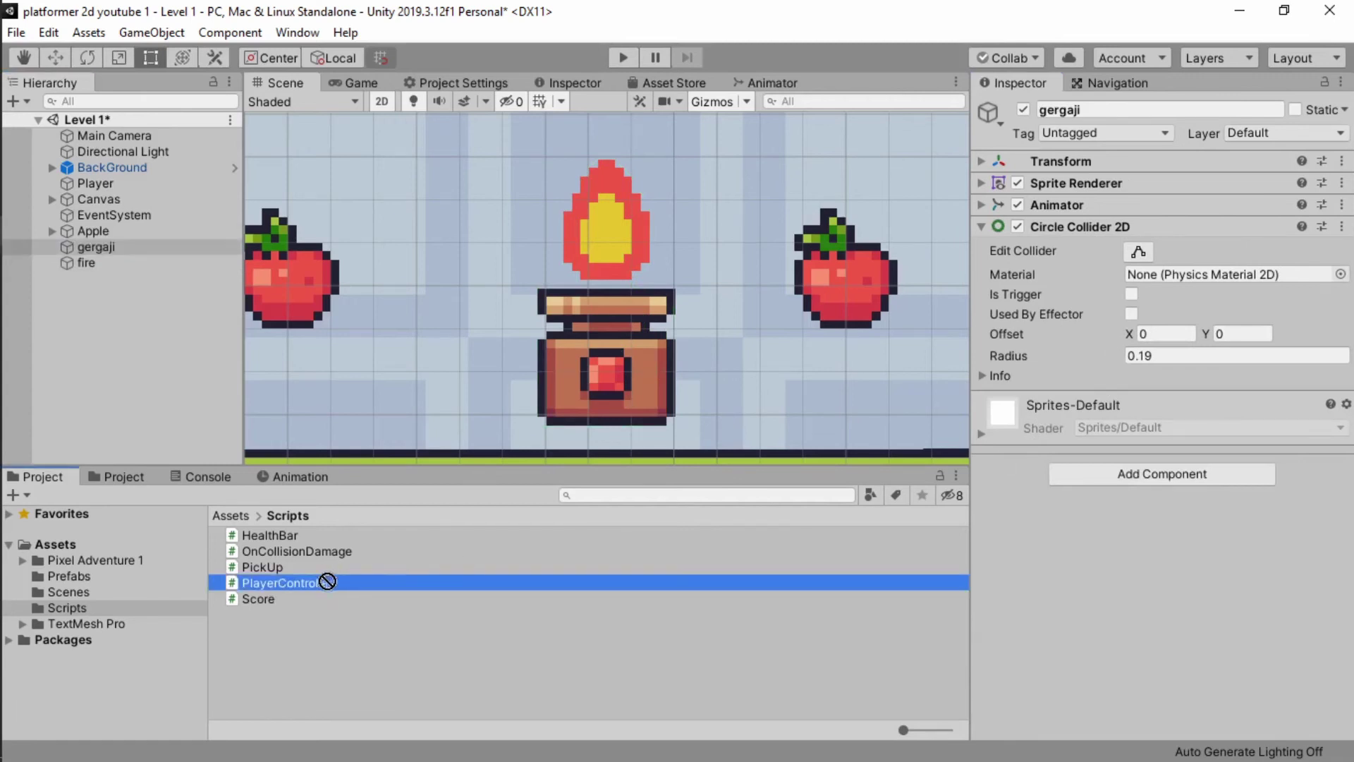
# - Give the gergaji saw an OnCollisionDamage script with Damage 45 and save the scene
pyautogui.moveTo(332, 570); pyautogui.dragTo(1106, 544)
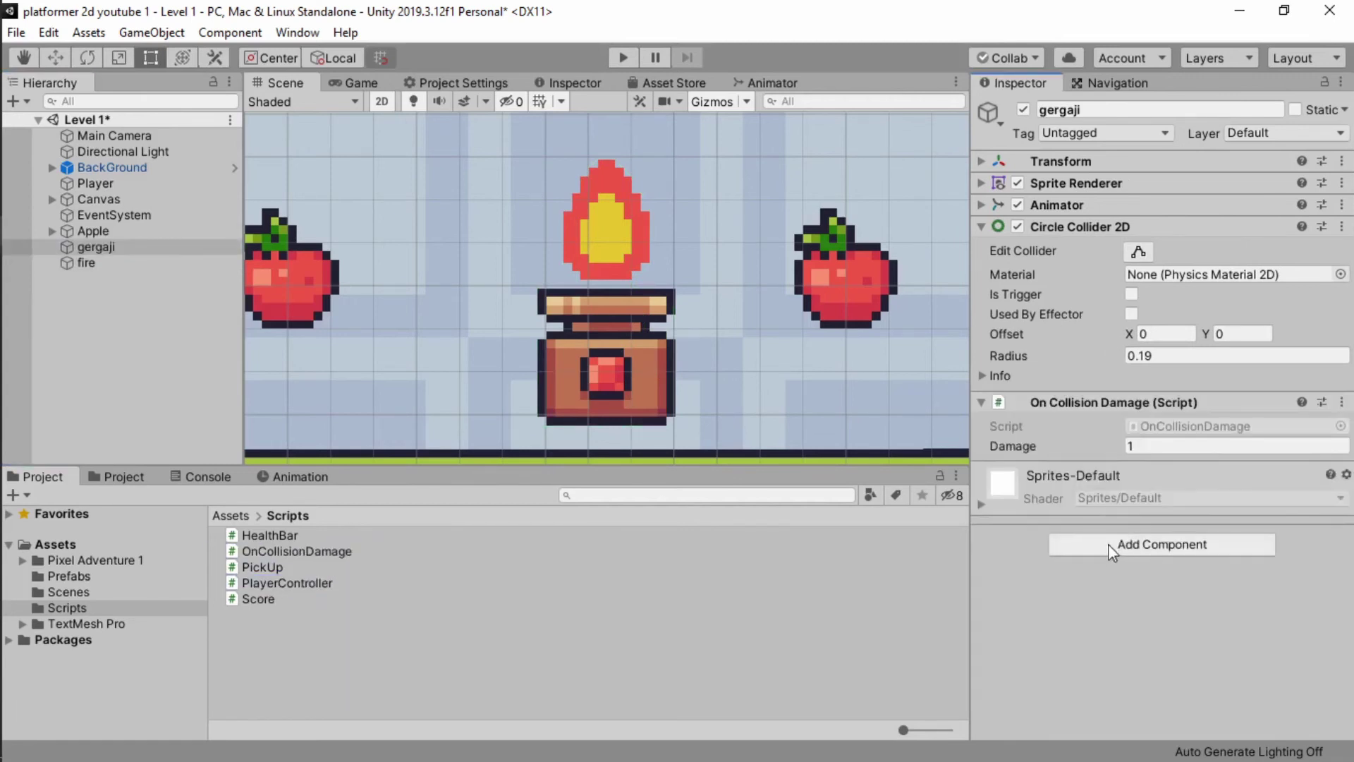
pyautogui.click(1145, 448)
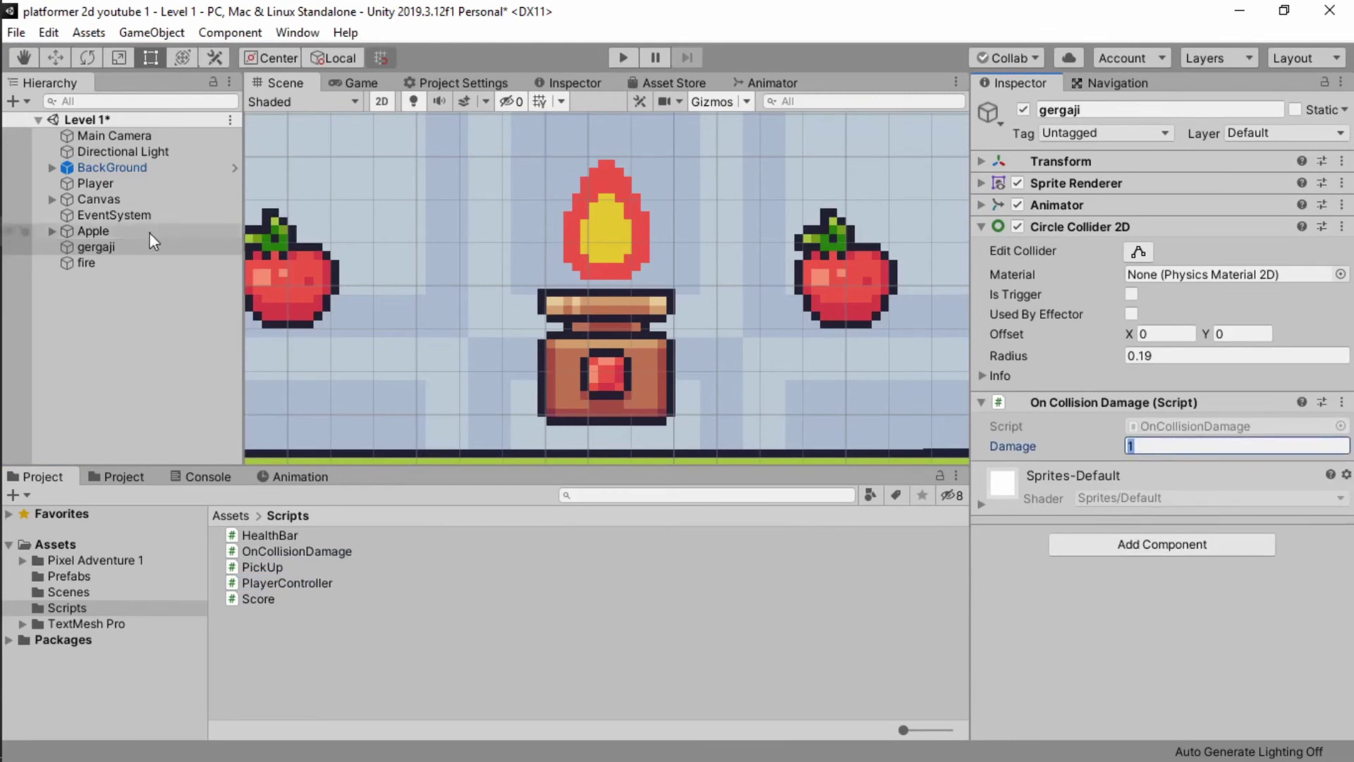
pyautogui.doubleClick(130, 247)
pyautogui.click(1142, 445)
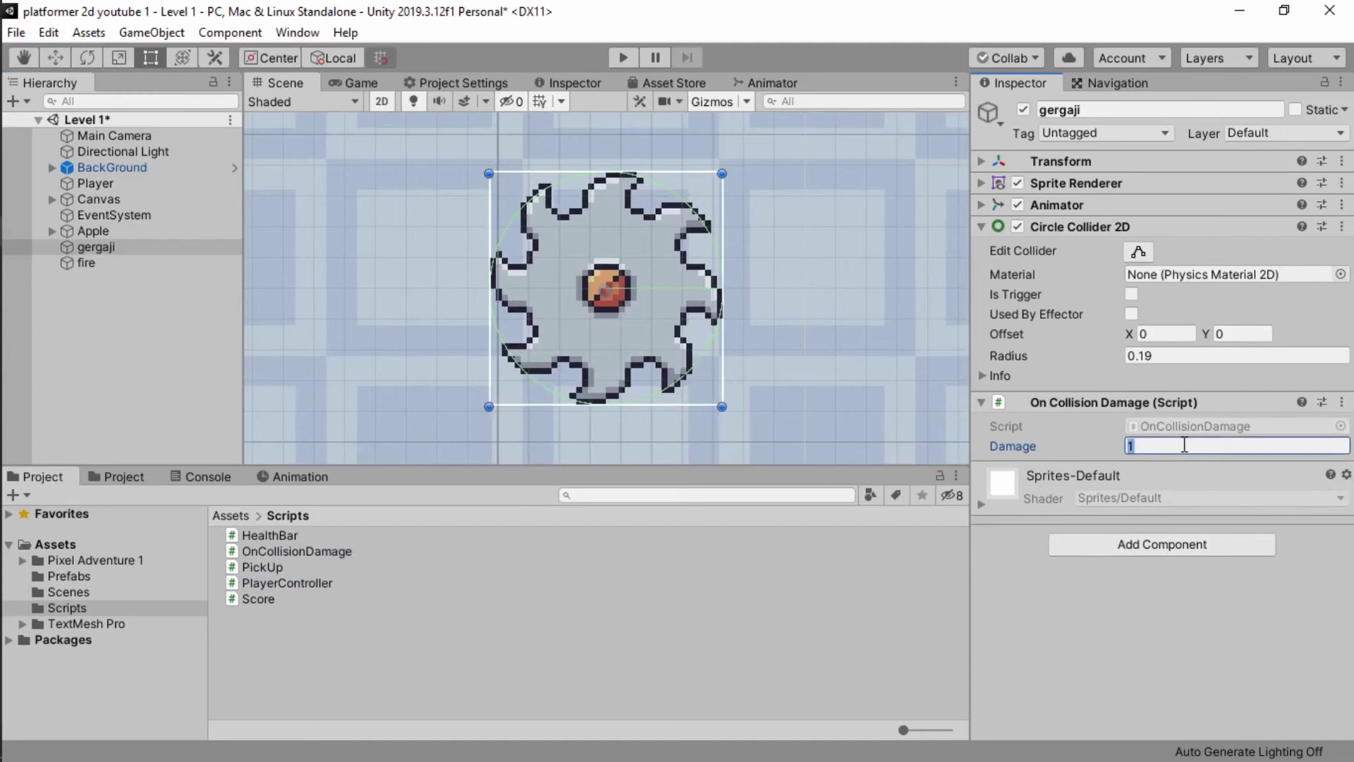
pyautogui.write('45')
pyautogui.hotkey('ctrl', 's')
pyautogui.scroll(-10, 716, 187)
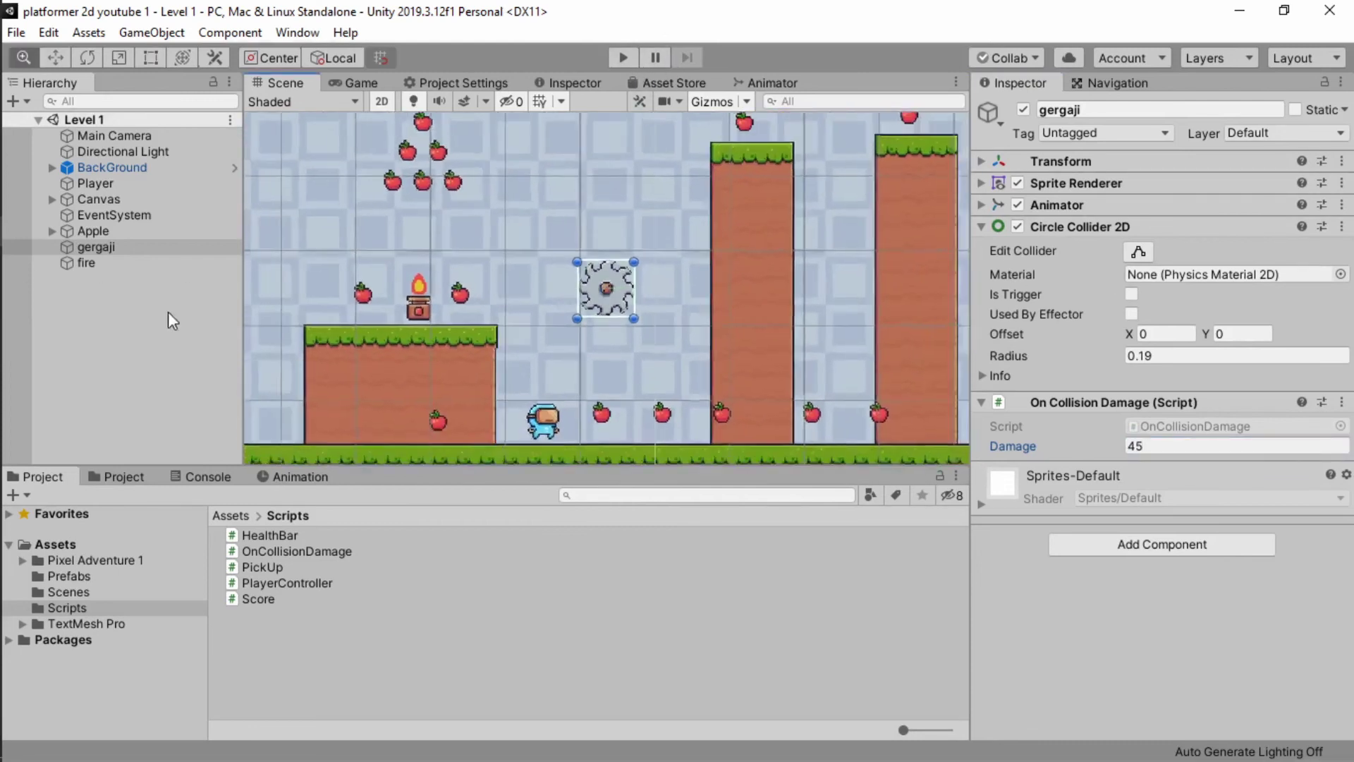
# - Playtest the level, running and jumping the player past the fire trap and saw, then stop
pyautogui.click(629, 61)
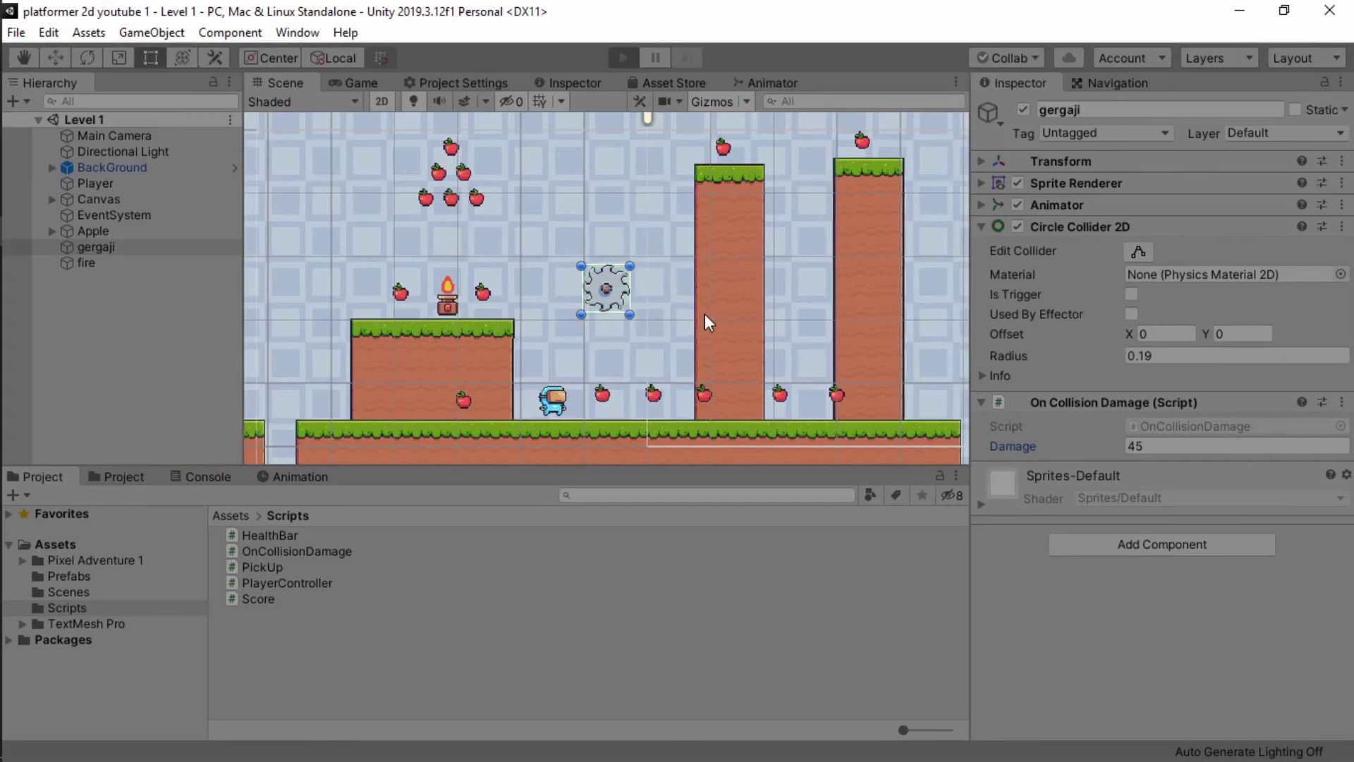
pyautogui.press('Right')
pyautogui.press('space')
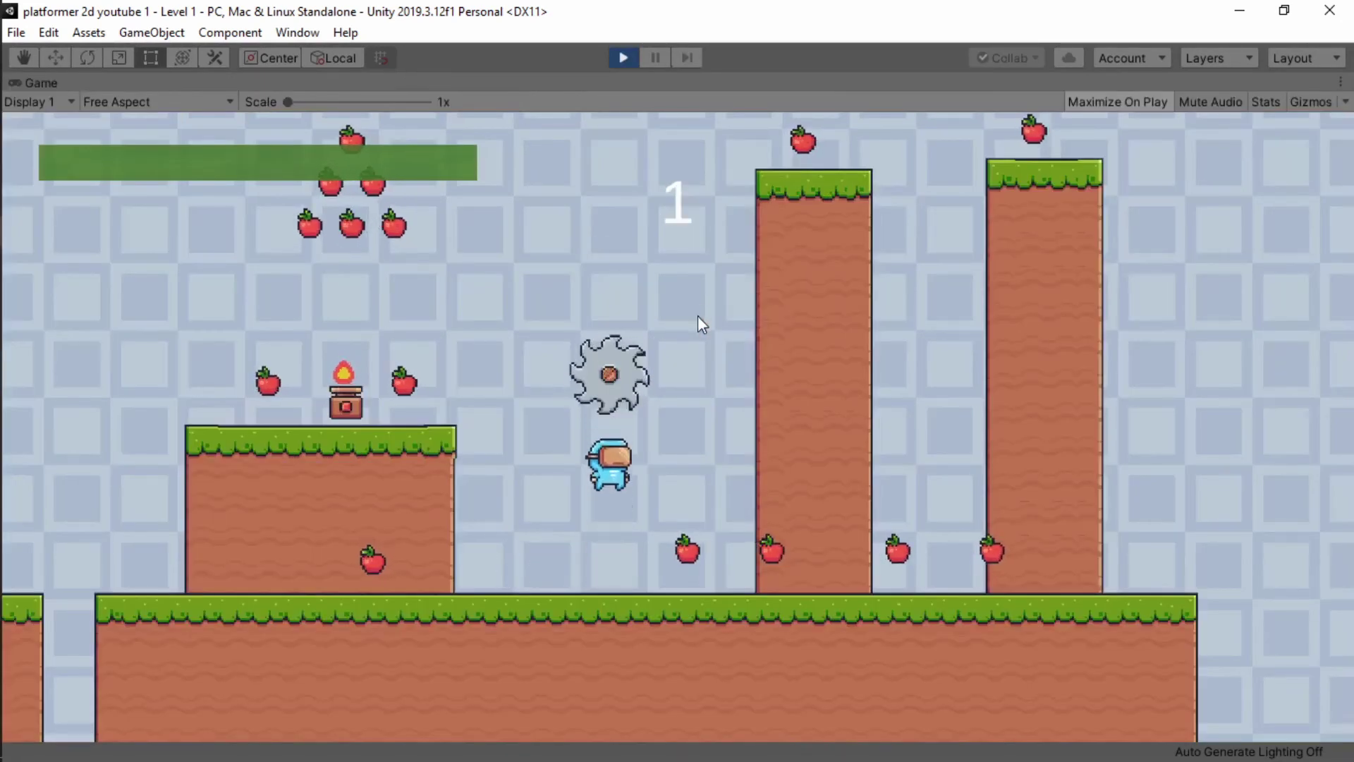
pyautogui.press('Left')
pyautogui.press('space')
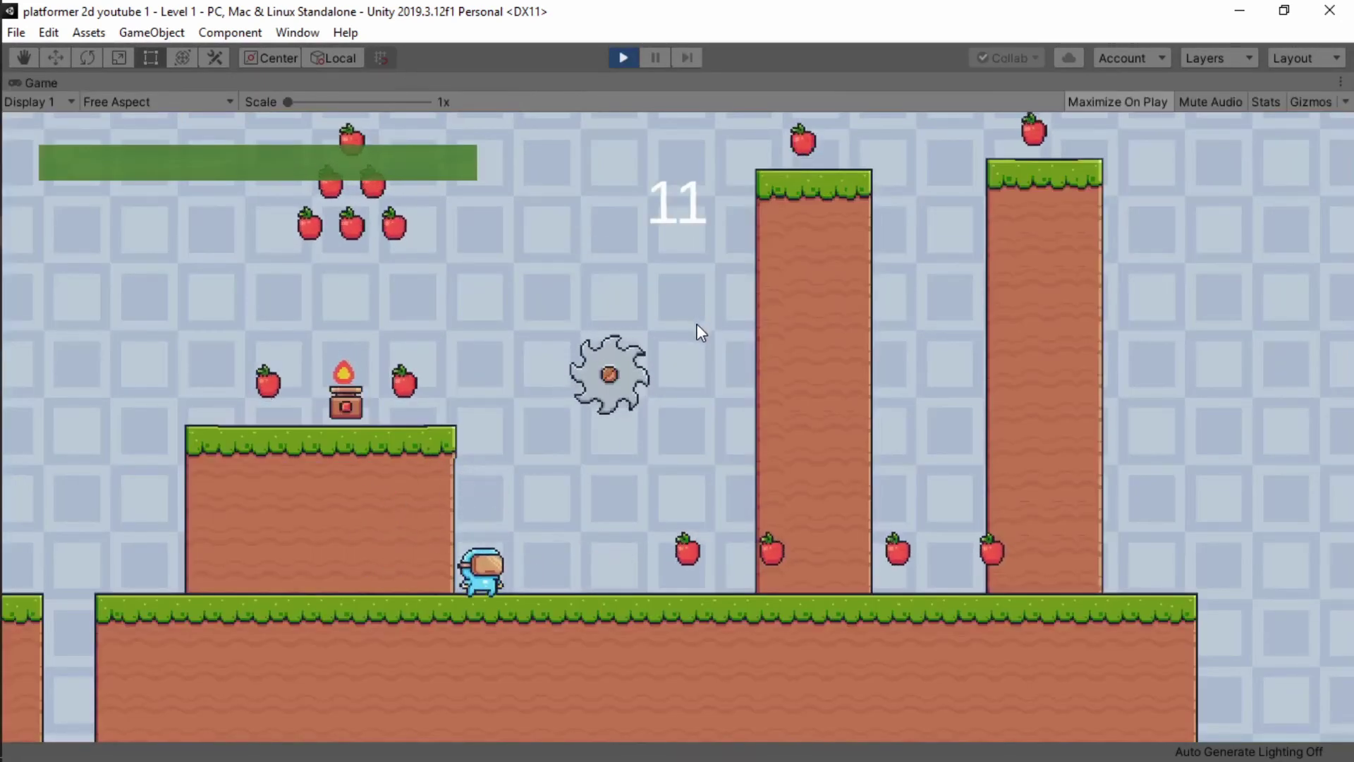
pyautogui.press('space')
pyautogui.press('Left')
pyautogui.press('Right')
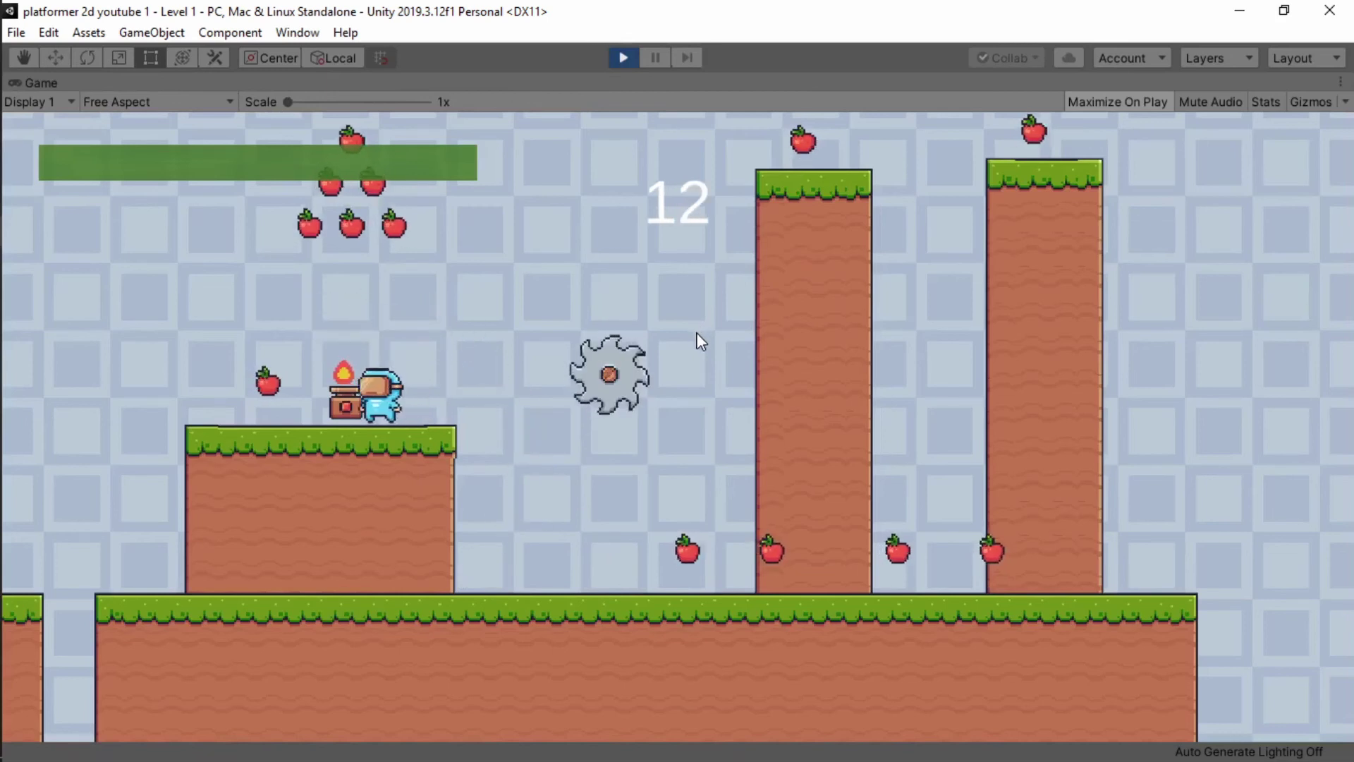
pyautogui.press('Right')
pyautogui.press('space')
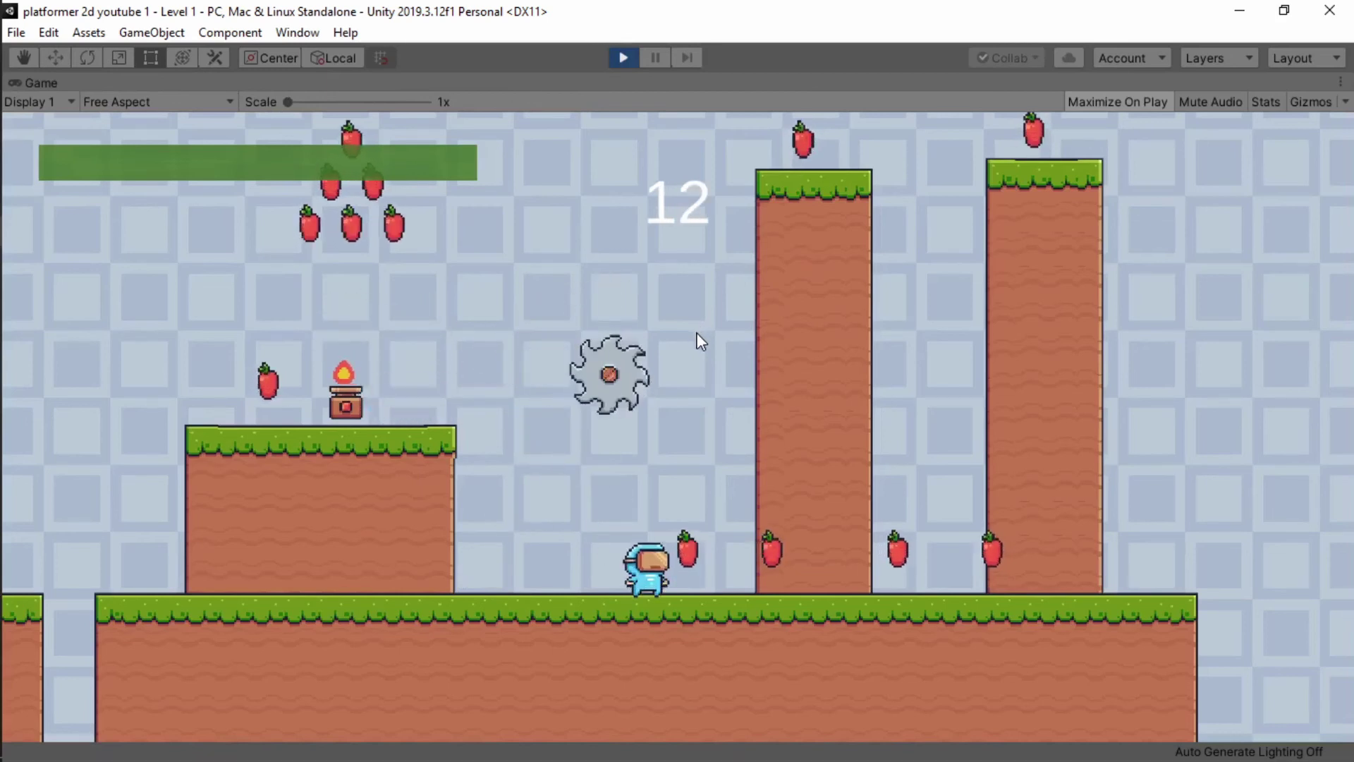
pyautogui.press('space')
pyautogui.press('Left')
pyautogui.press('space')
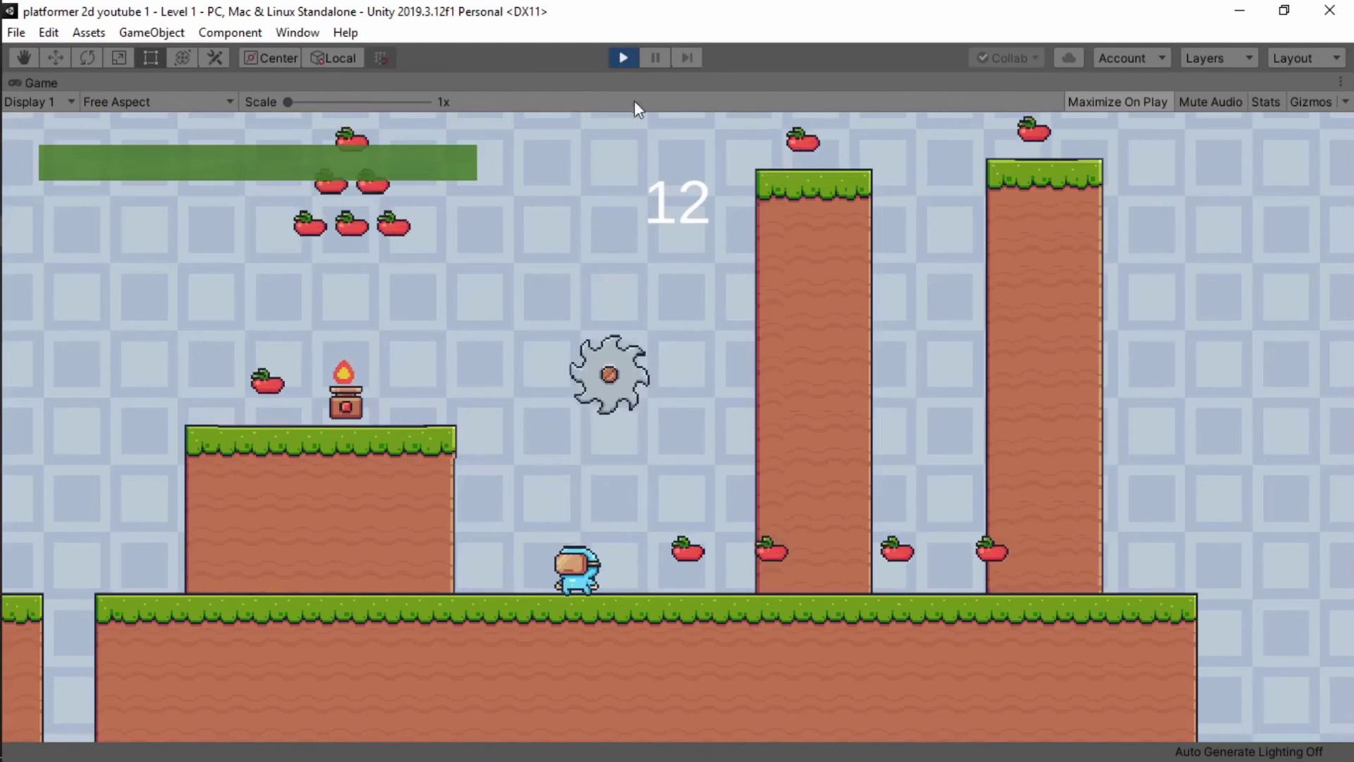
pyautogui.click(625, 63)
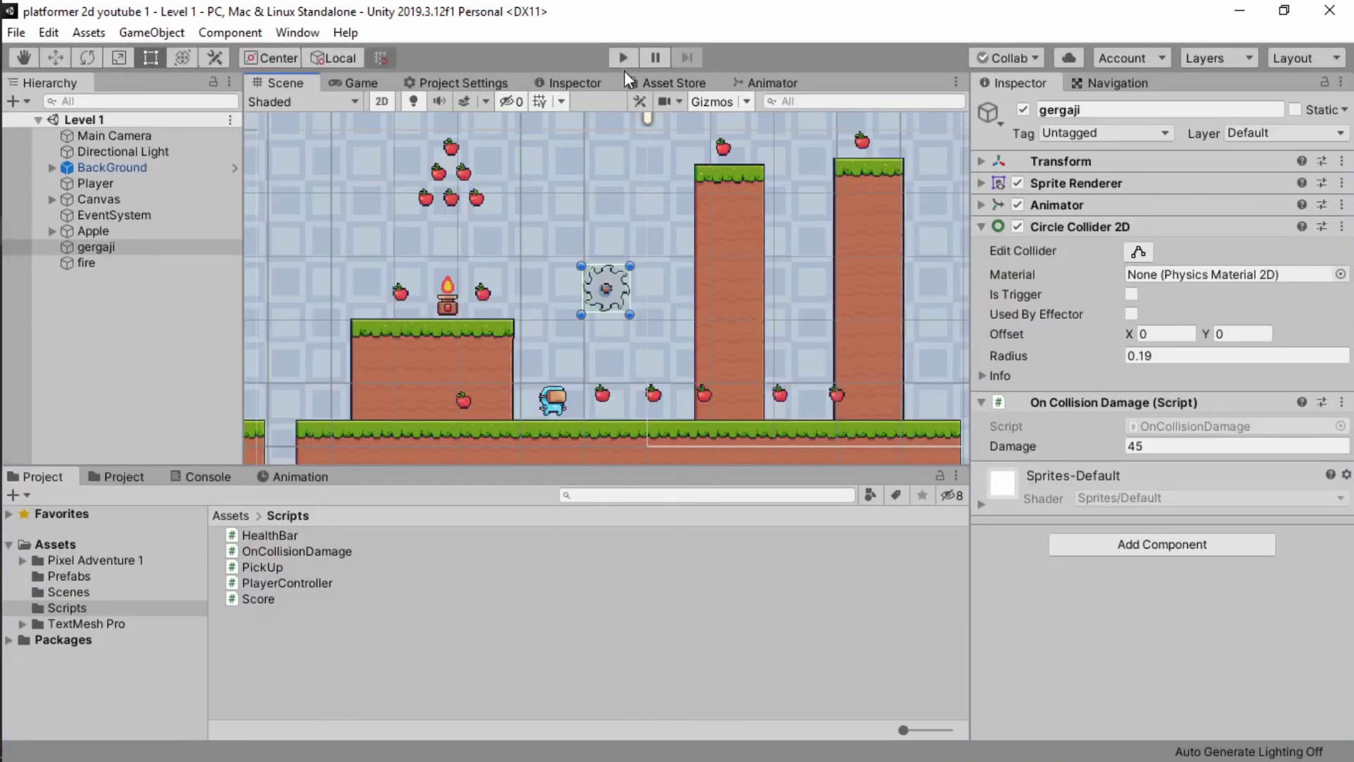
# - Tag the Player object as Player and start another test run
pyautogui.click(96, 182)
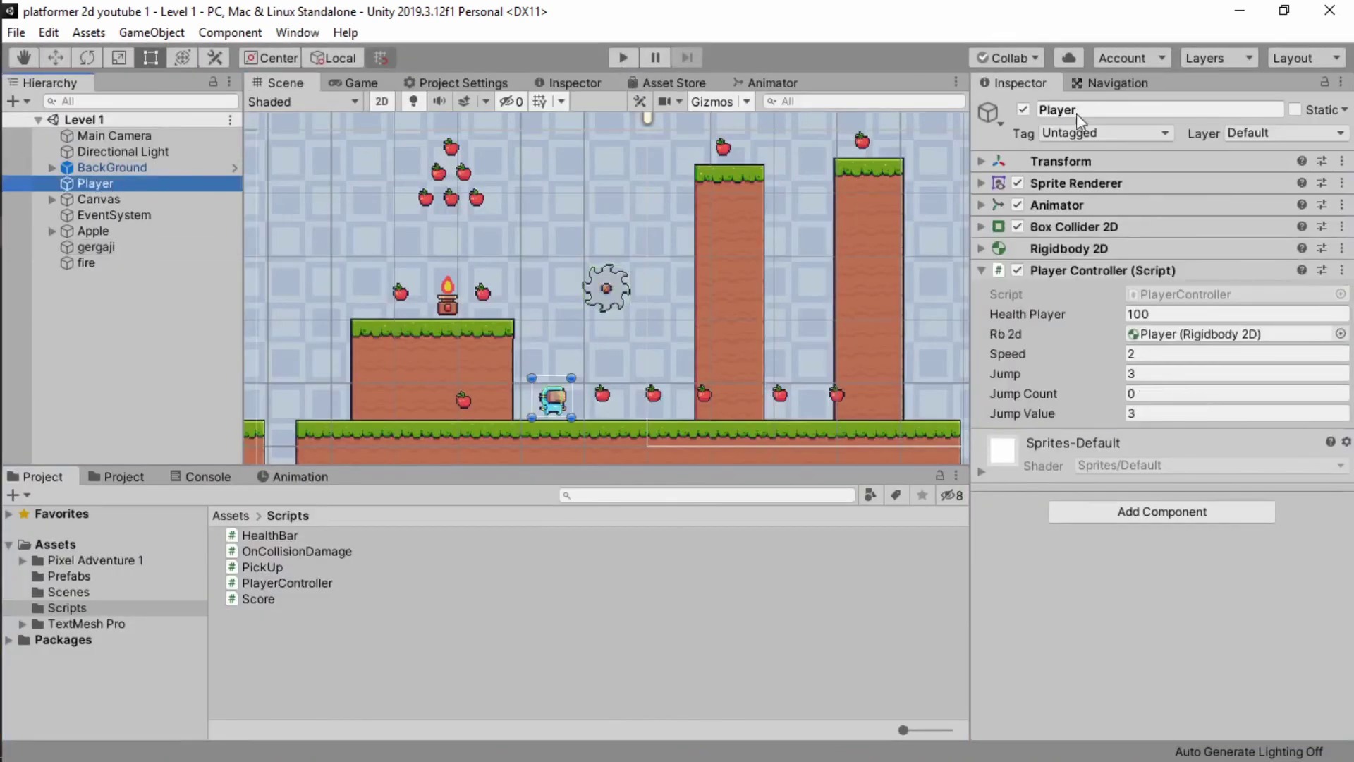
pyautogui.click(1137, 134)
pyautogui.click(1106, 265)
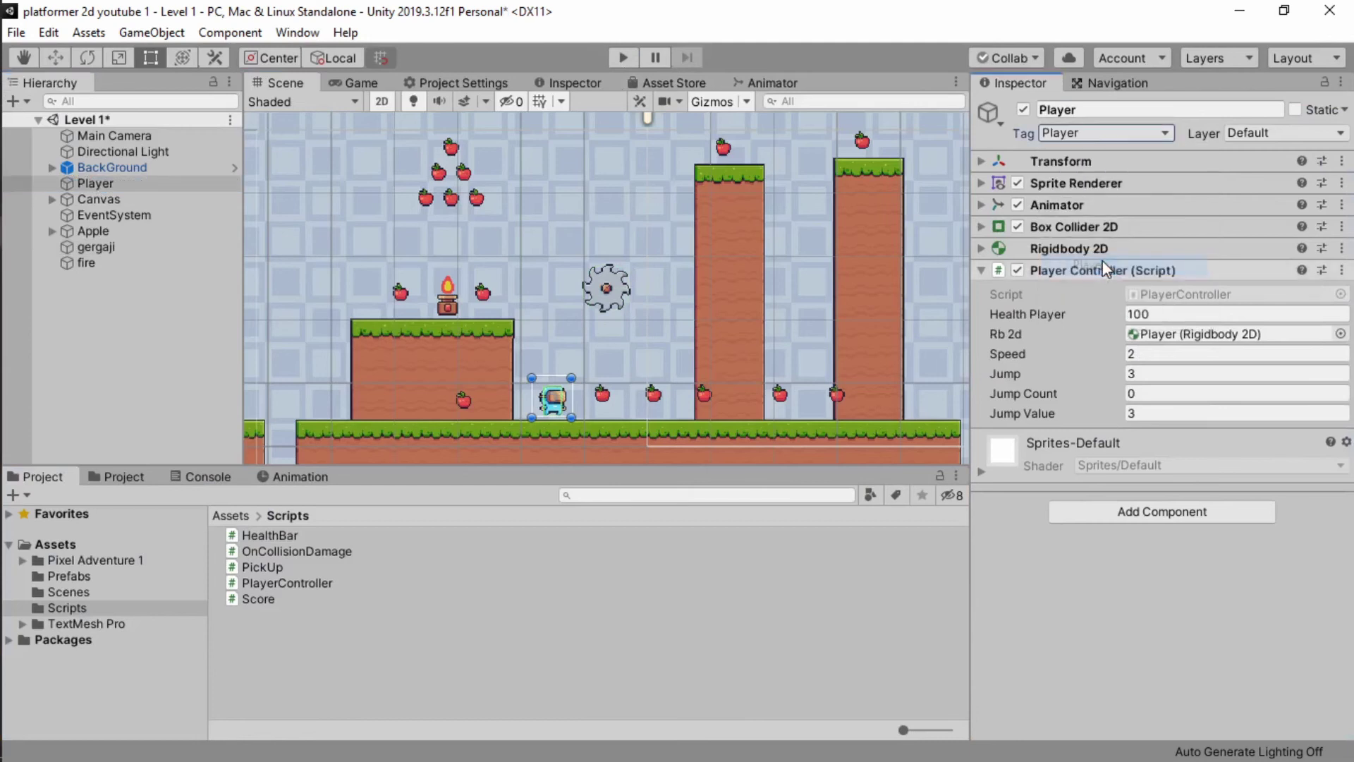
pyautogui.click(623, 57)
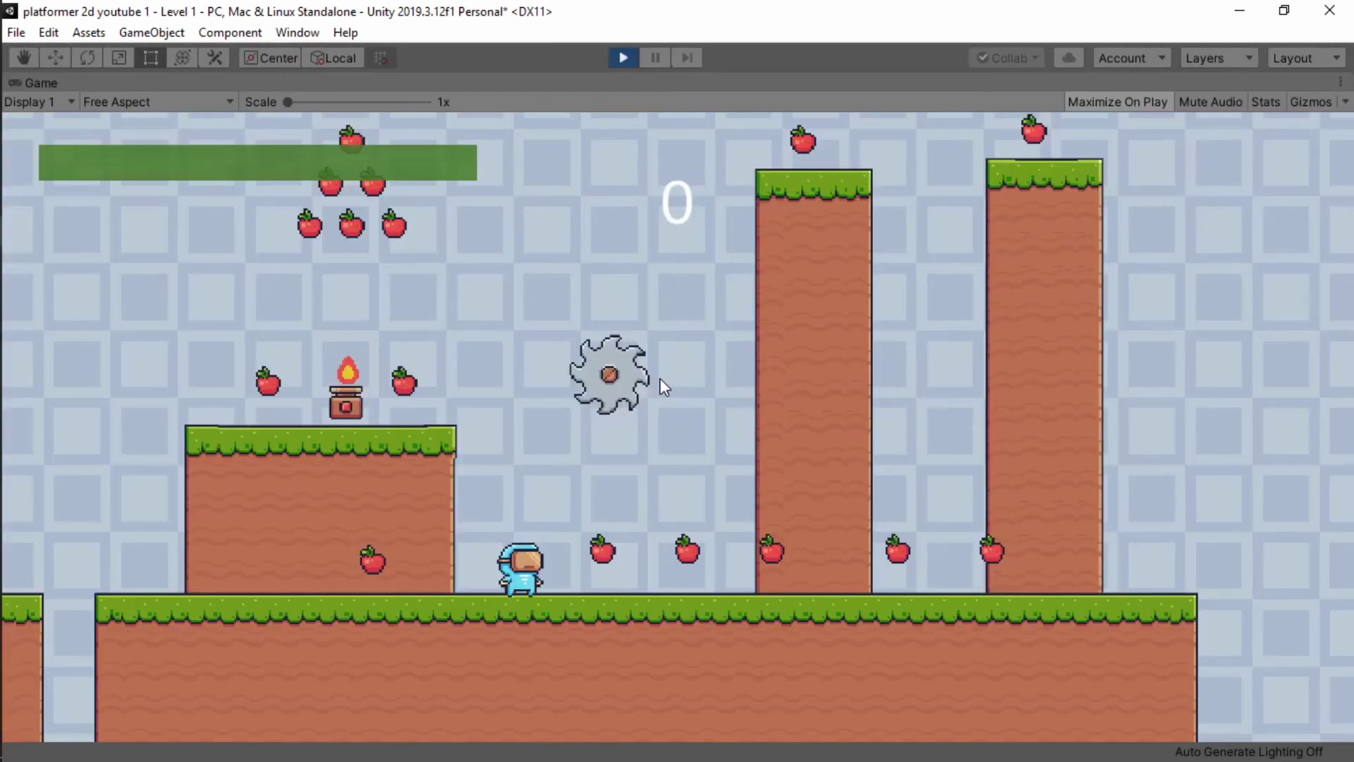
# - Run and jump the player around the level, collecting apples on the ground and platforms
pyautogui.press('Right')
pyautogui.press('space')
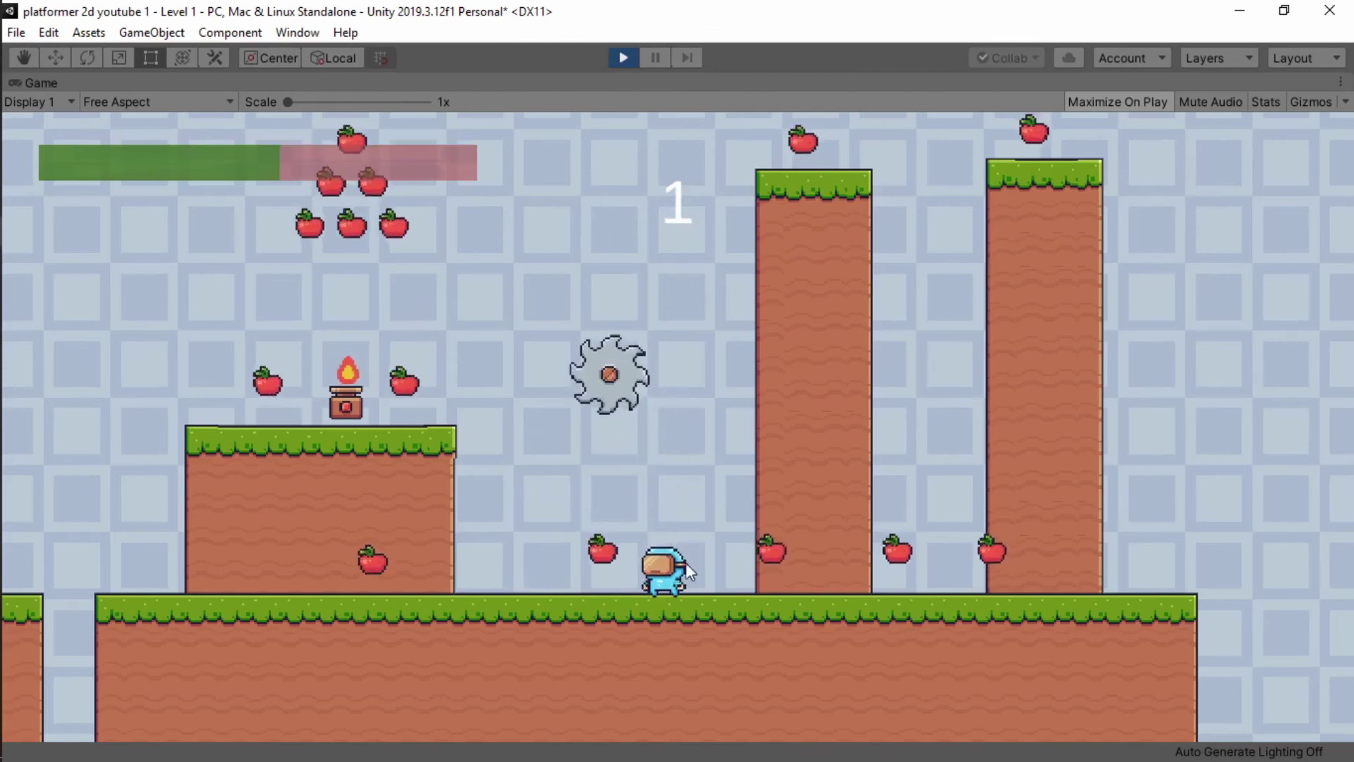
pyautogui.press('Left')
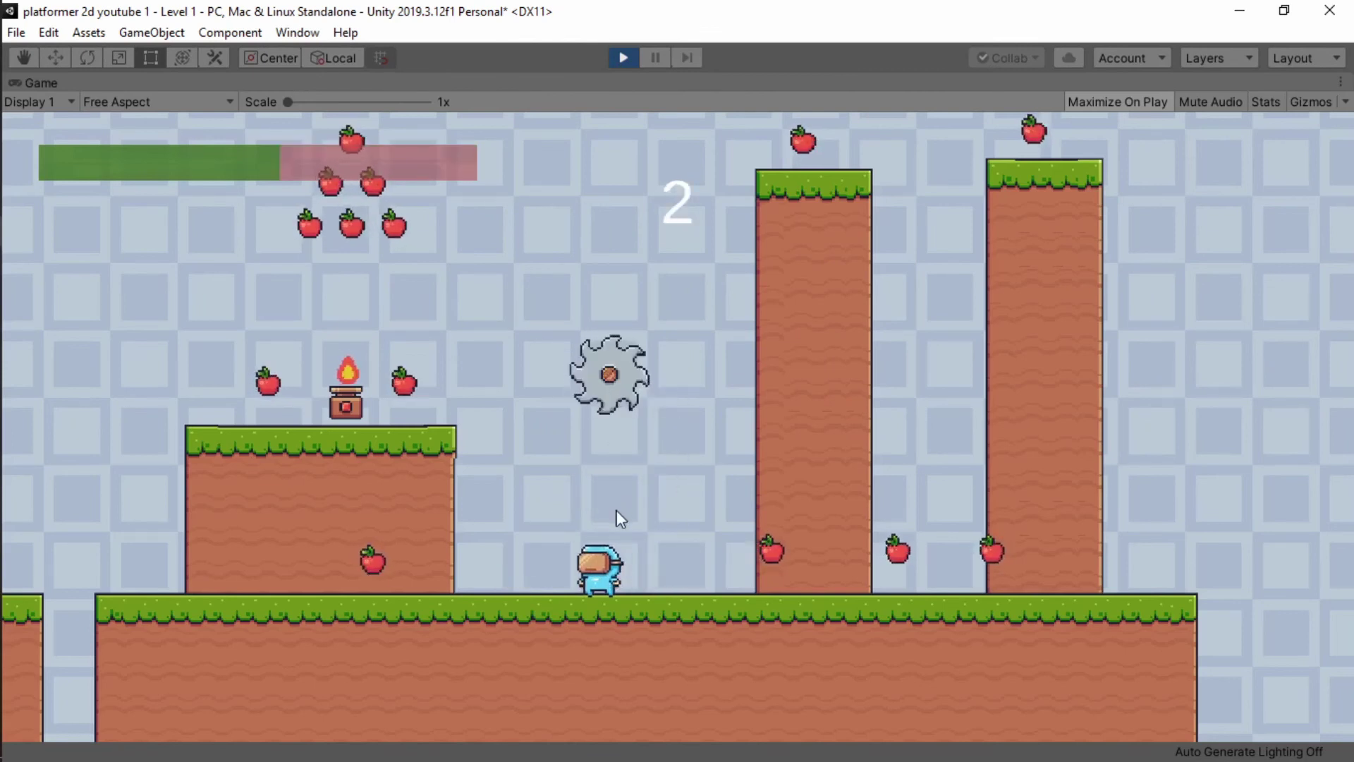
pyautogui.press('space')
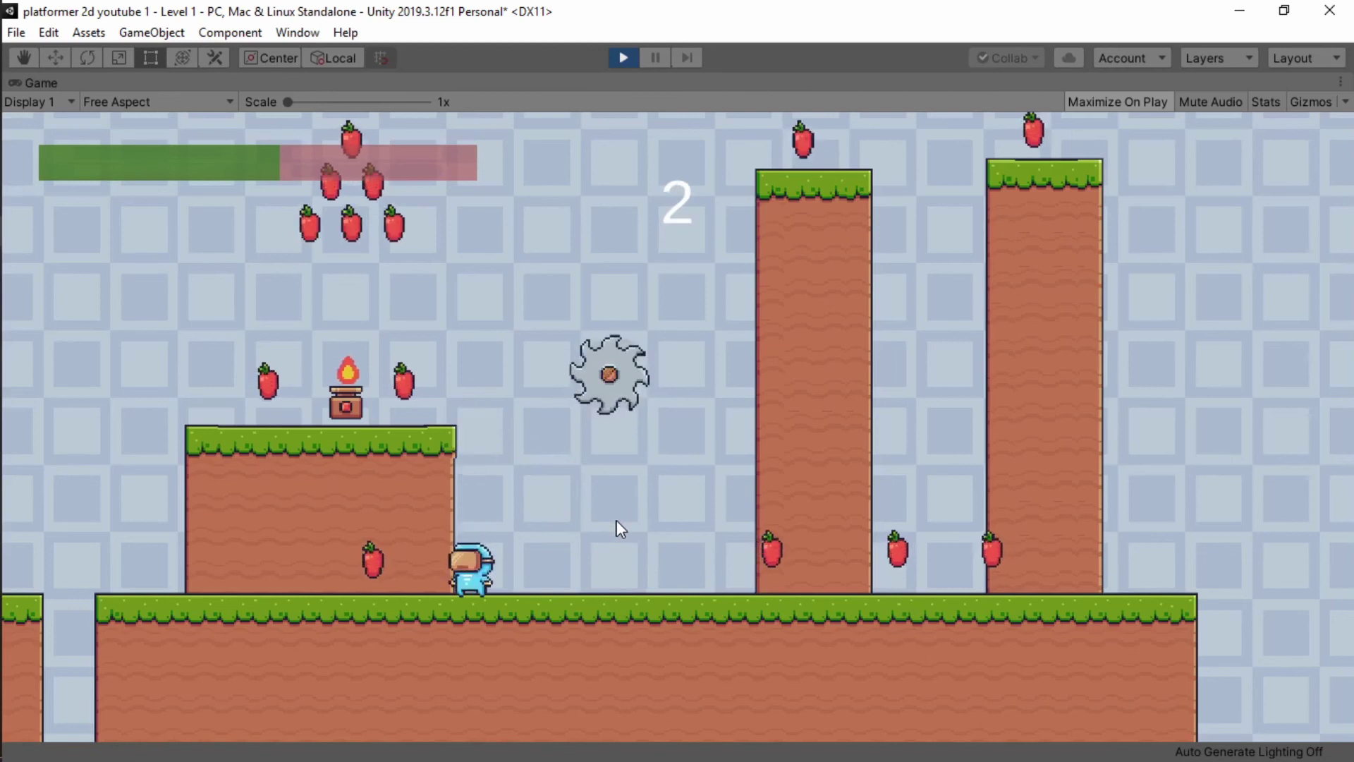
pyautogui.press('space')
pyautogui.press('Right')
pyautogui.press('space')
pyautogui.press('Left')
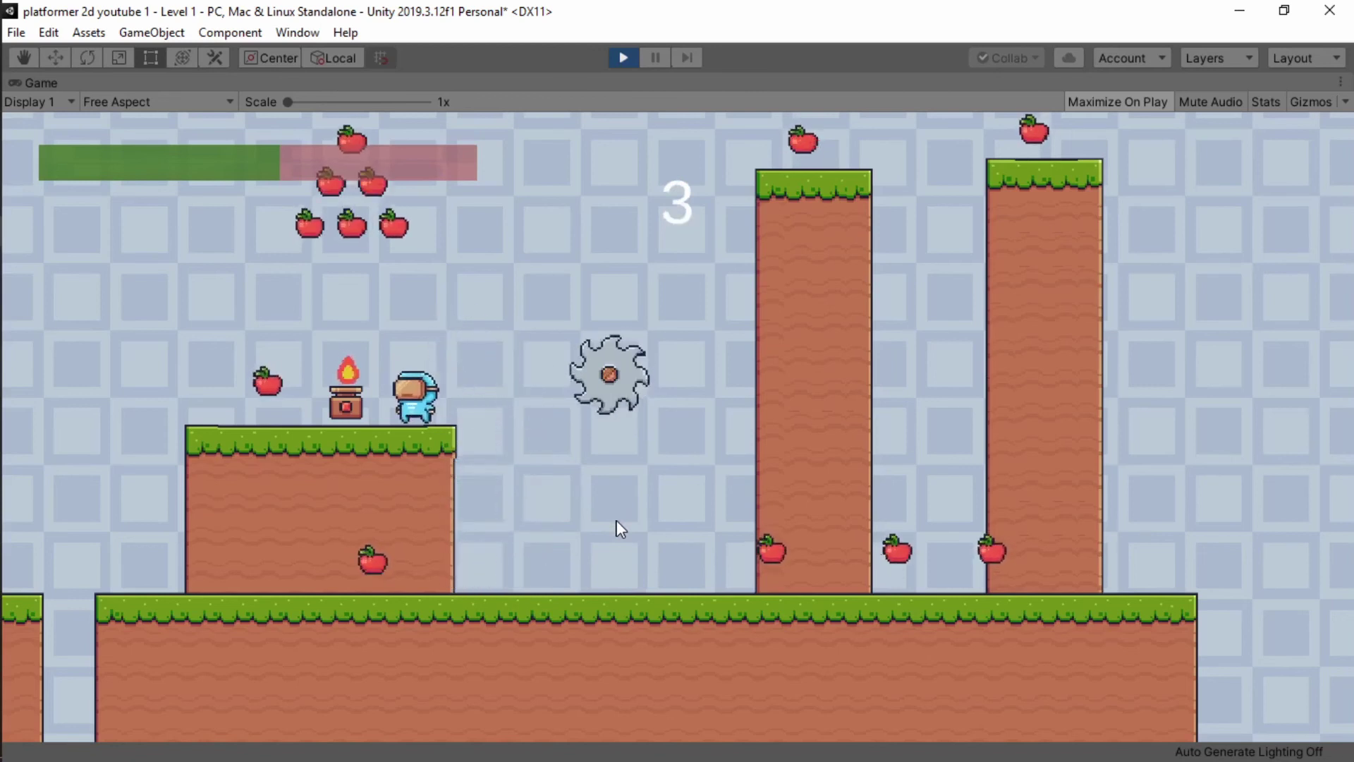
pyautogui.press('Right')
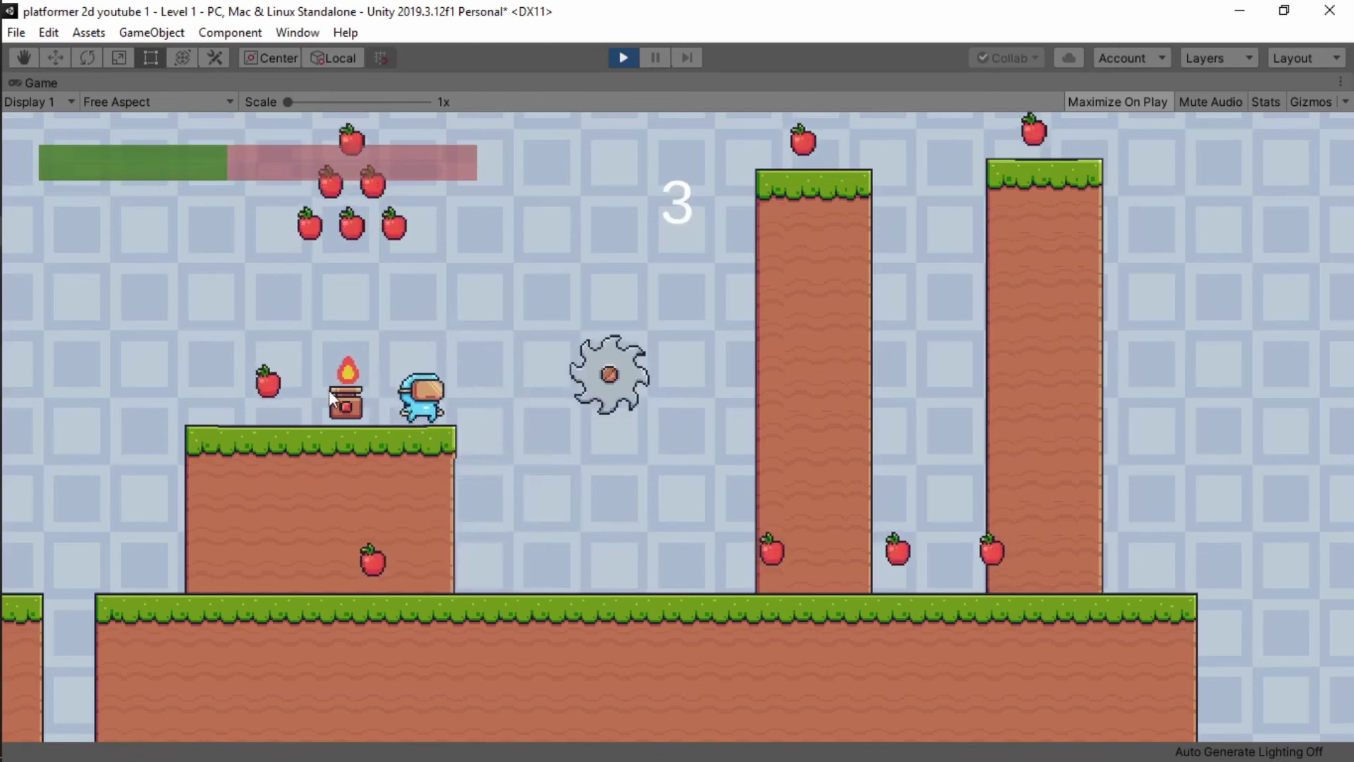
pyautogui.press('Left')
pyautogui.press('Right')
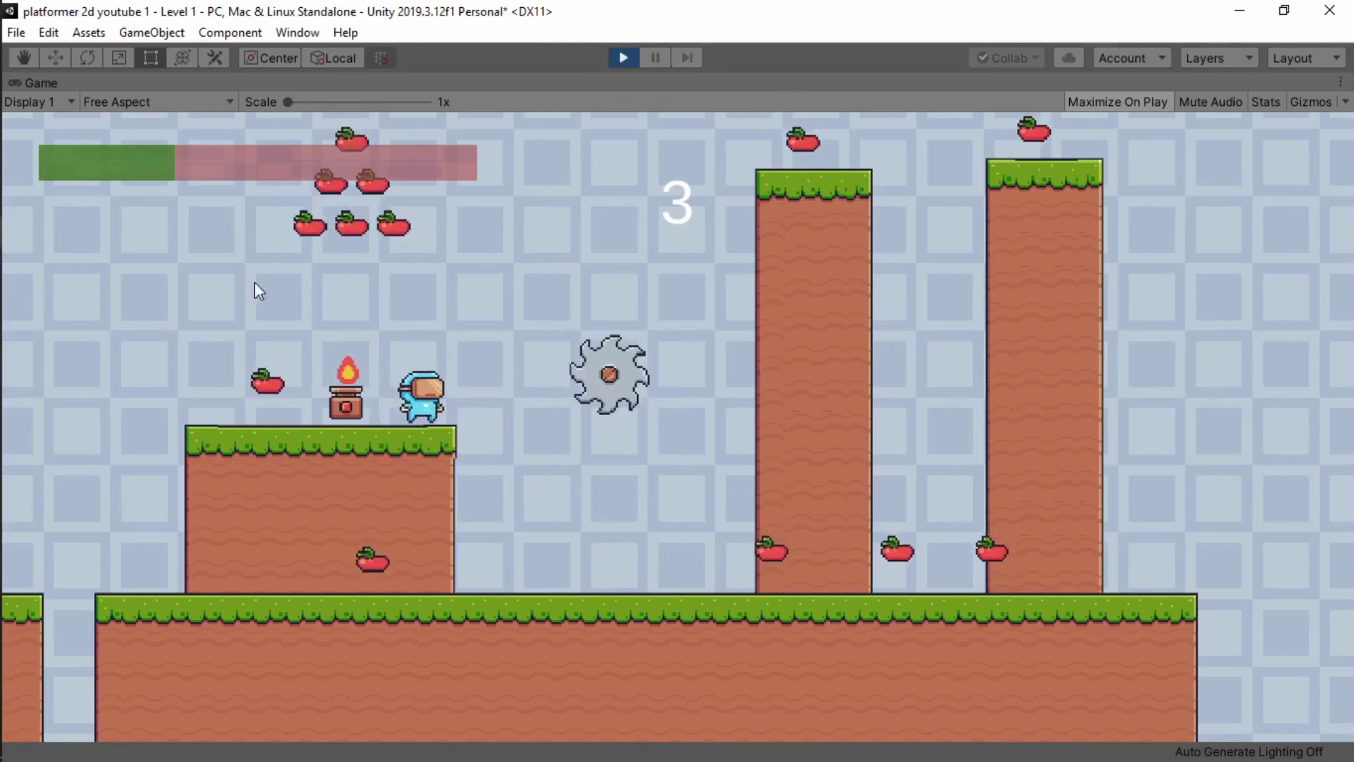
pyautogui.press('space')
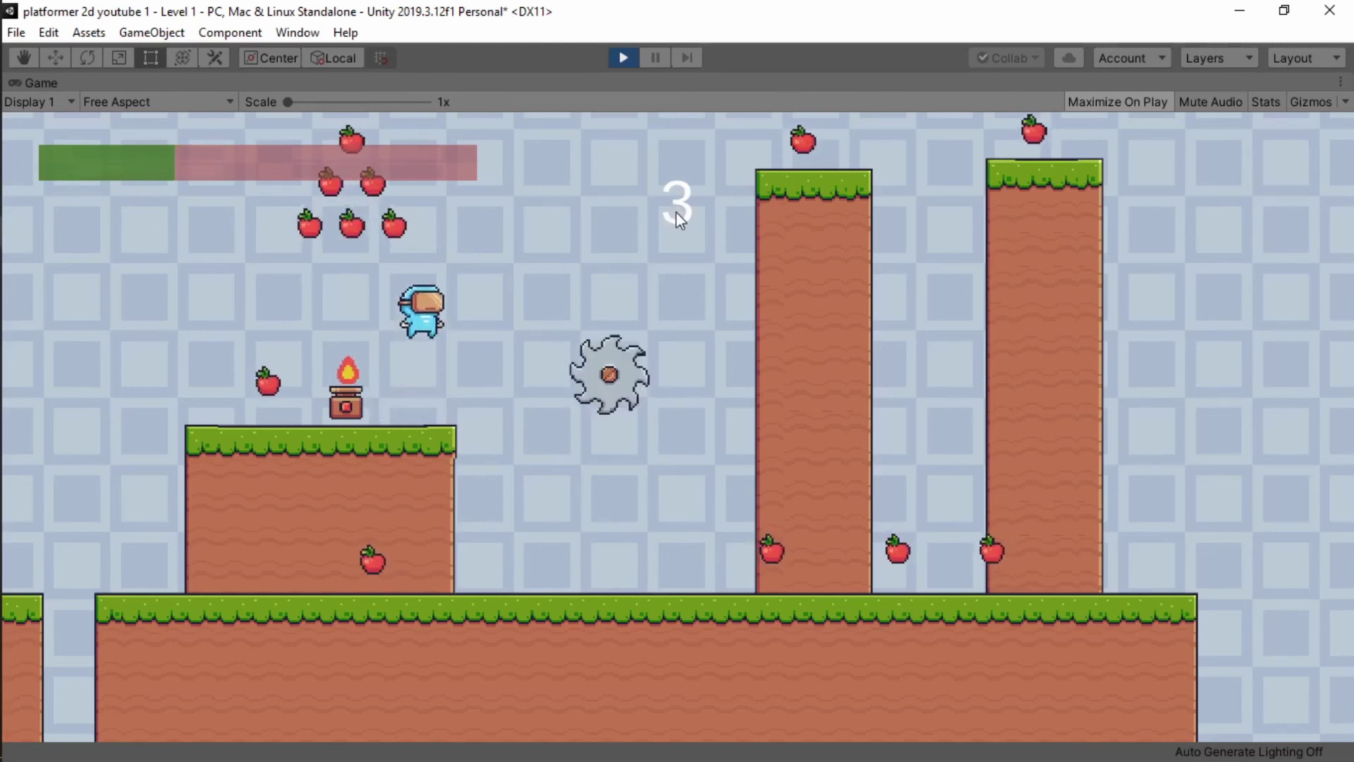
pyautogui.press('Left')
# - Keep the player in the fire trap until the health bar is empty, watching for a respawn
pyautogui.press('Right')
pyautogui.press('space')
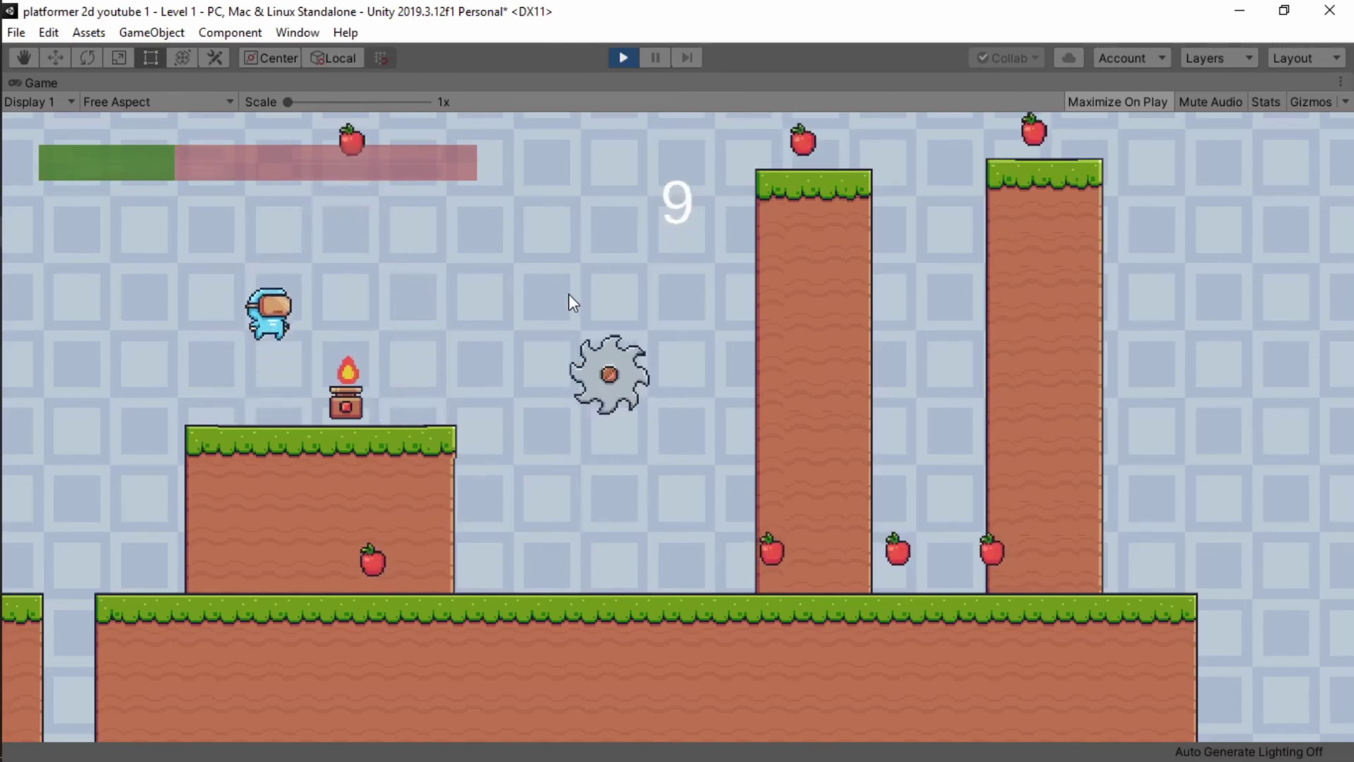
pyautogui.press('Right')
pyautogui.press('Left')
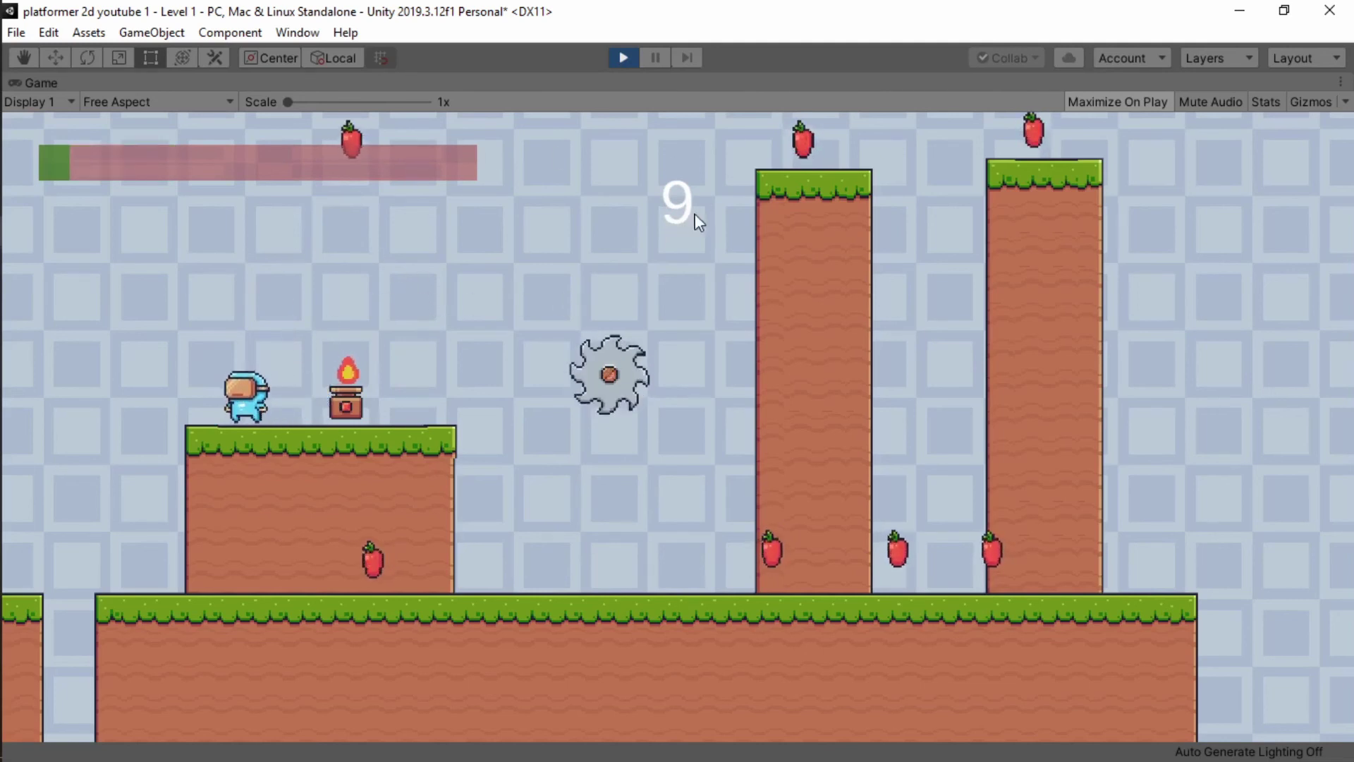
pyautogui.press('Right')
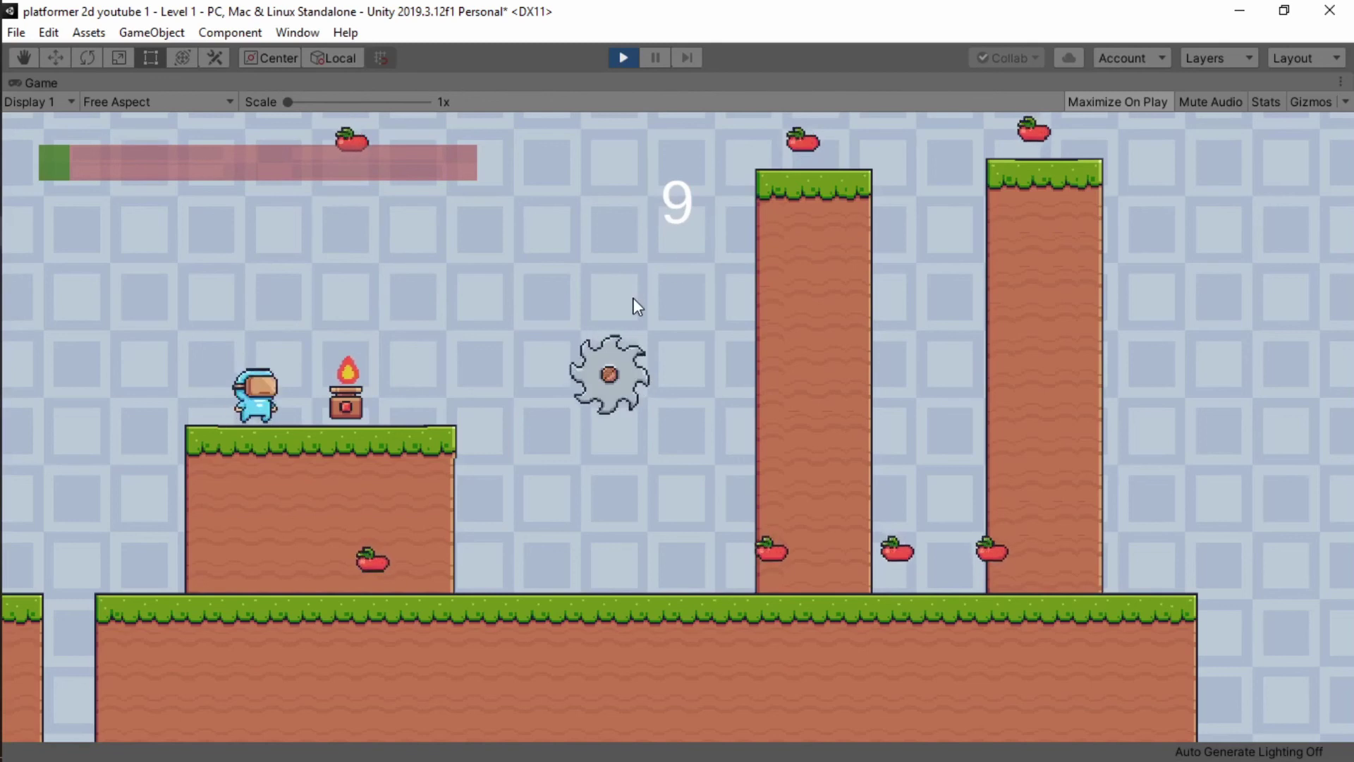
pyautogui.press('Left')
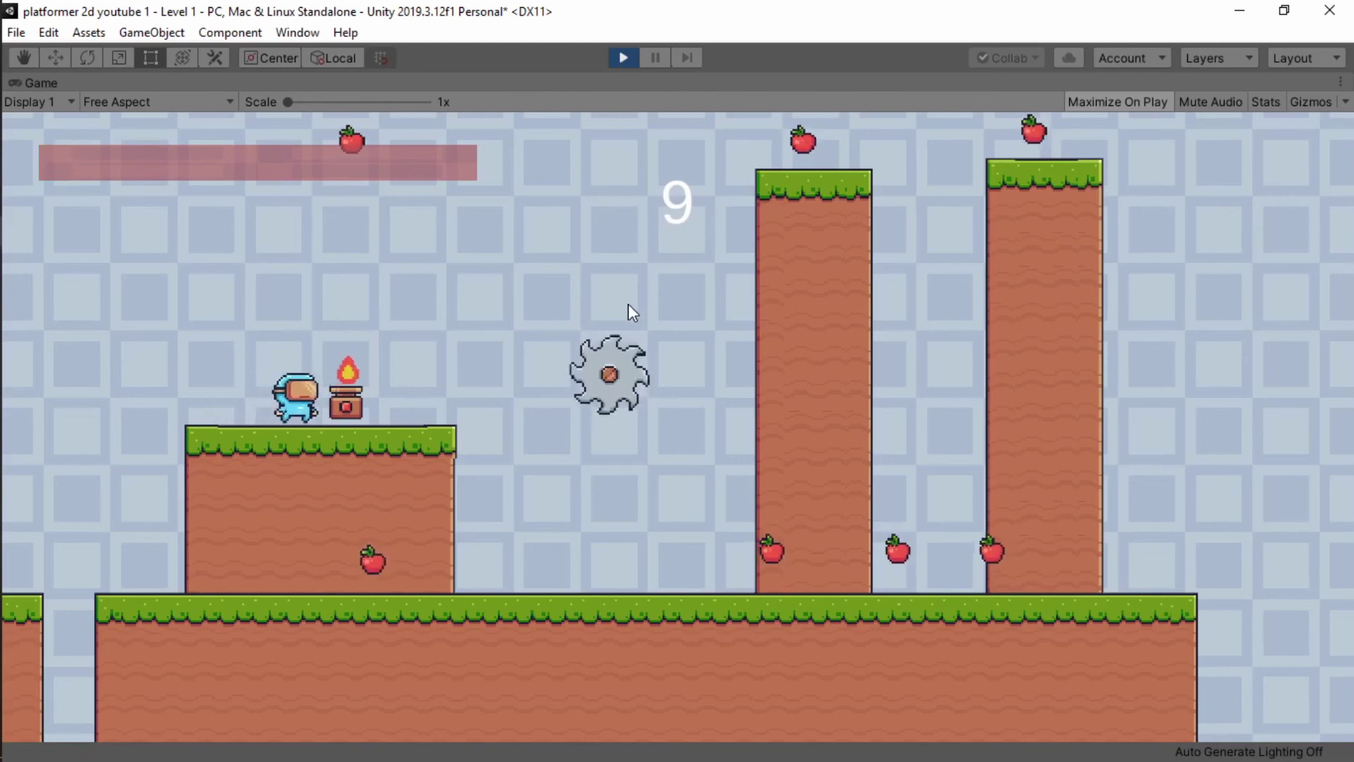
pyautogui.press('Right')
pyautogui.press('Left')
pyautogui.press('Right')
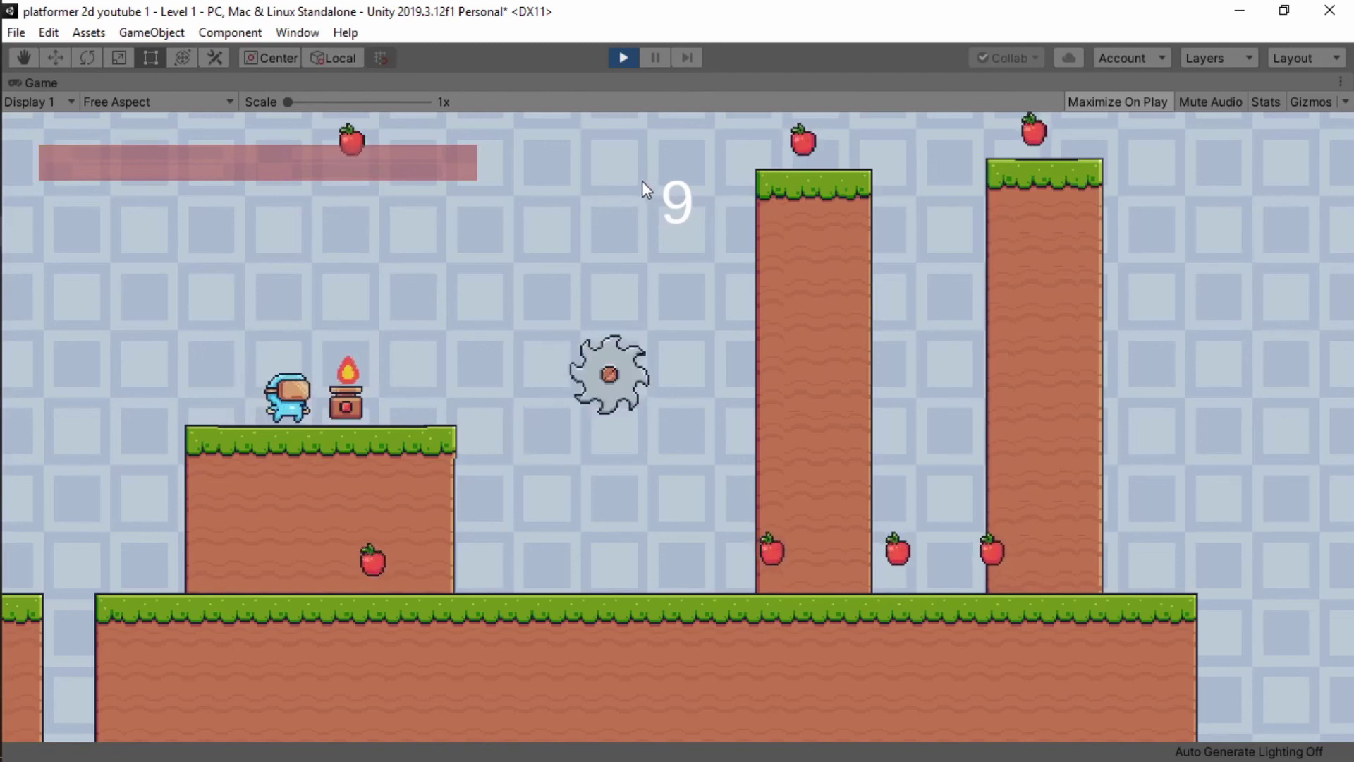
# - Stop the playtest and open the PlayerController script in Visual Studio
pyautogui.click(629, 58)
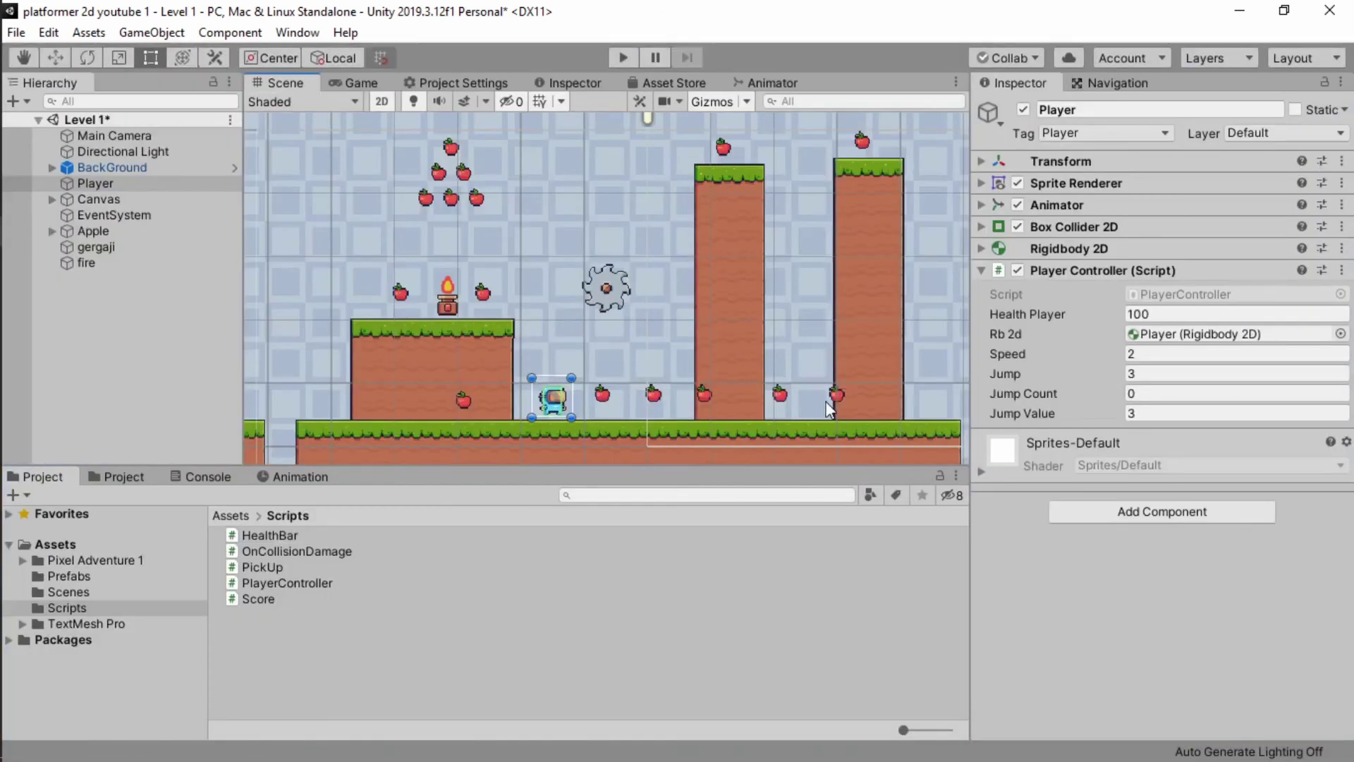
pyautogui.doubleClick(323, 578)
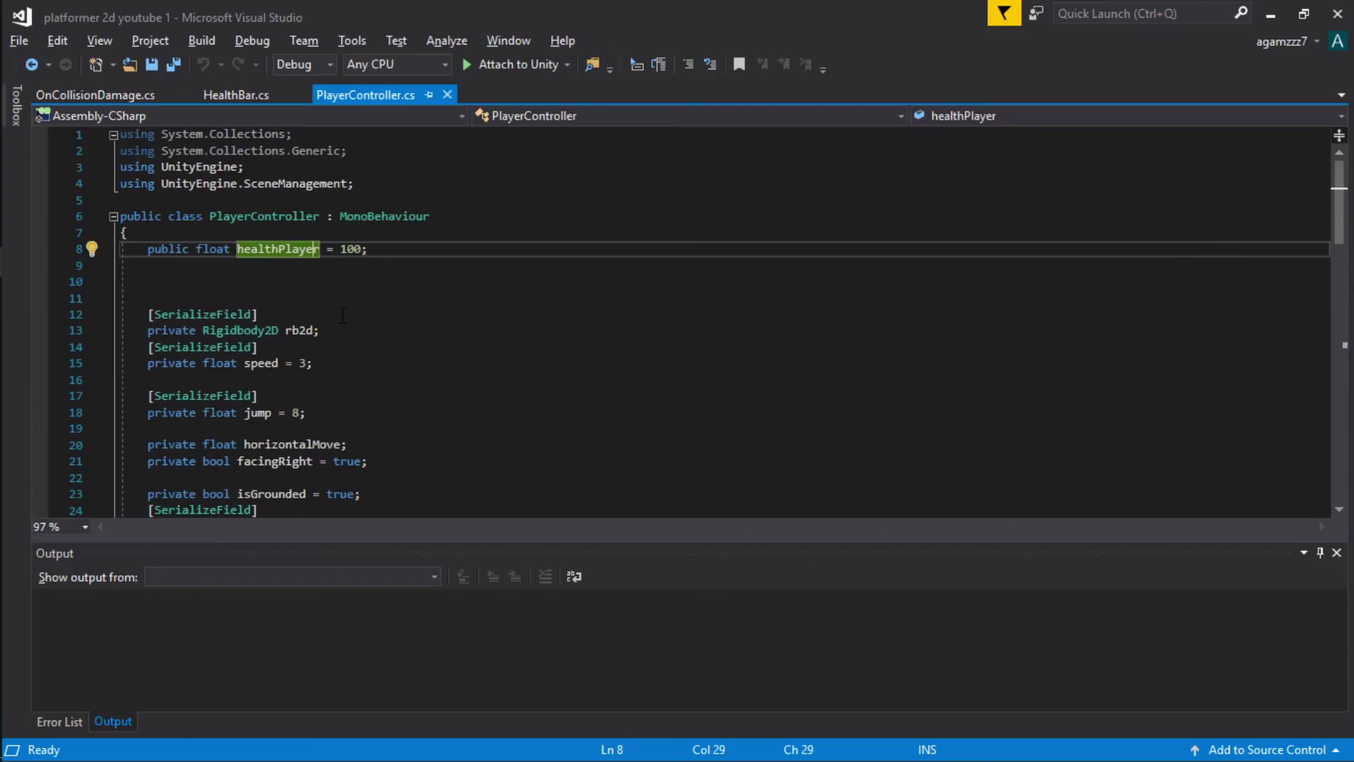
pyautogui.scroll(-6, 343, 318)
pyautogui.scroll(-5, 346, 328)
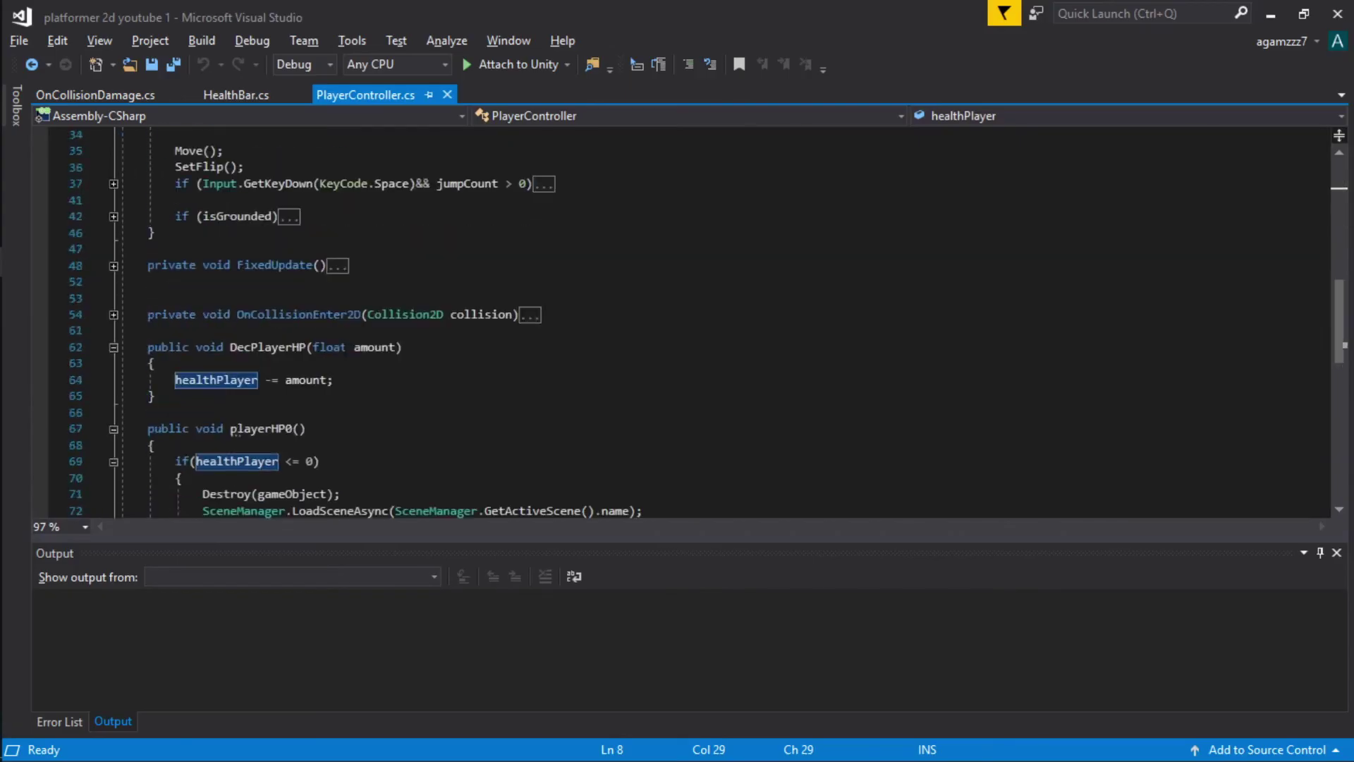
pyautogui.scroll(-2, 348, 326)
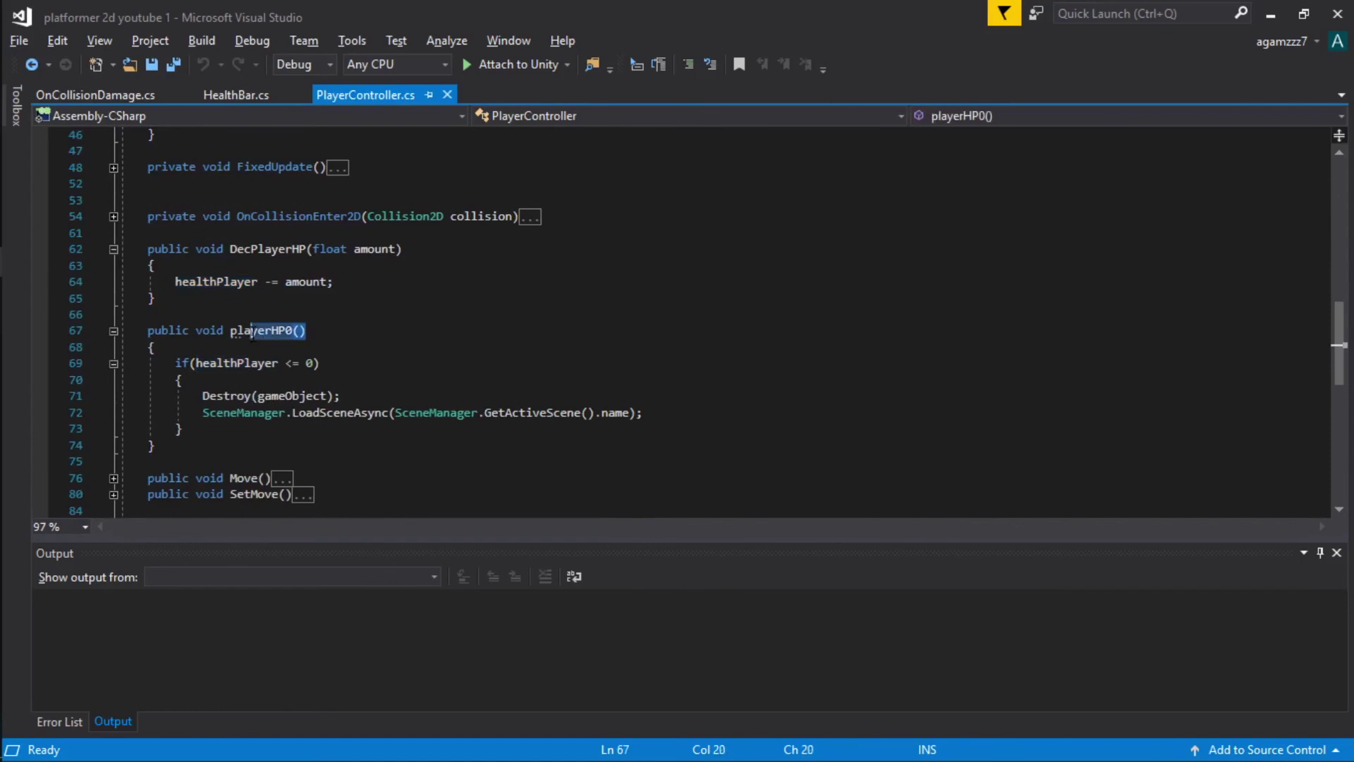
# - Add a playerHP0(); call on the empty line in Update()
pyautogui.moveTo(333, 332); pyautogui.dragTo(230, 330)
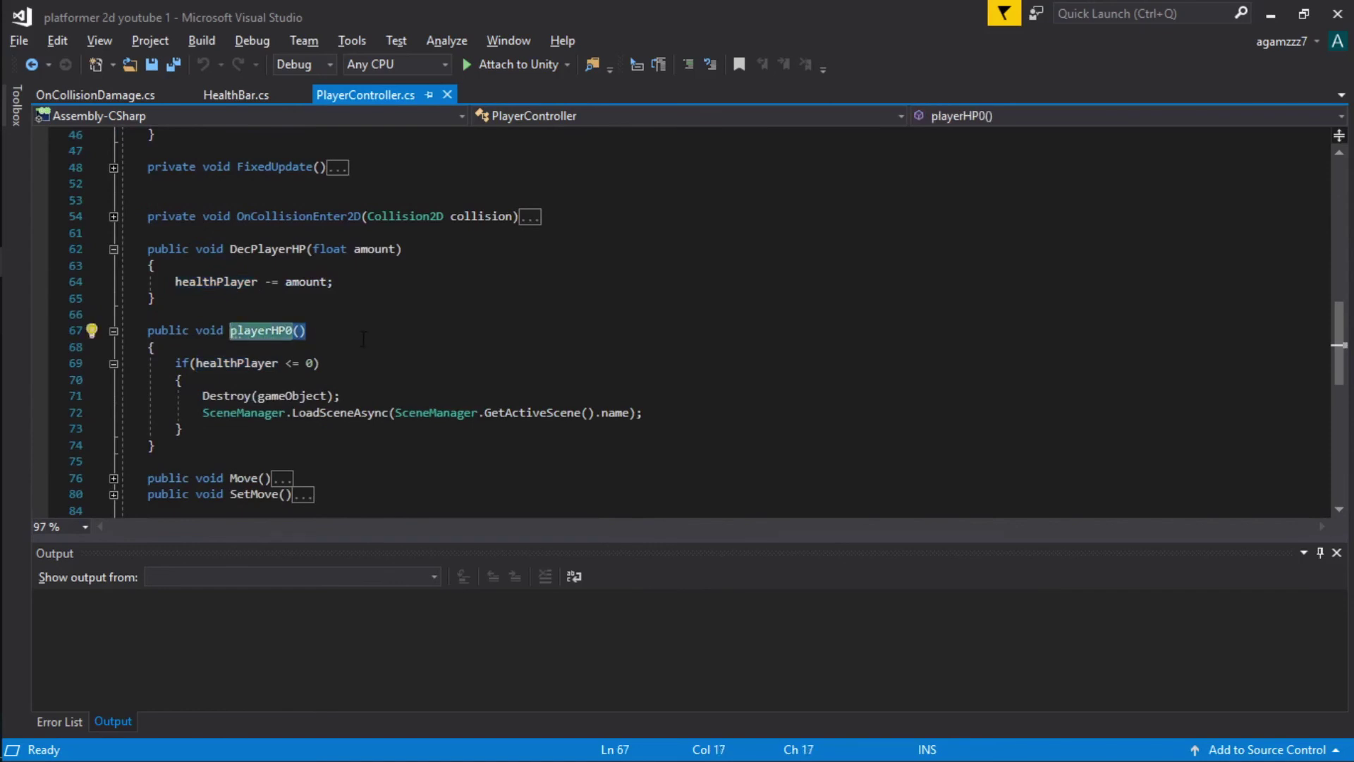
pyautogui.hotkey('ctrl', 'c')
pyautogui.scroll(4, 363, 339)
pyautogui.scroll(1, 352, 296)
pyautogui.click(339, 249)
pyautogui.hotkey('ctrl', 'v')
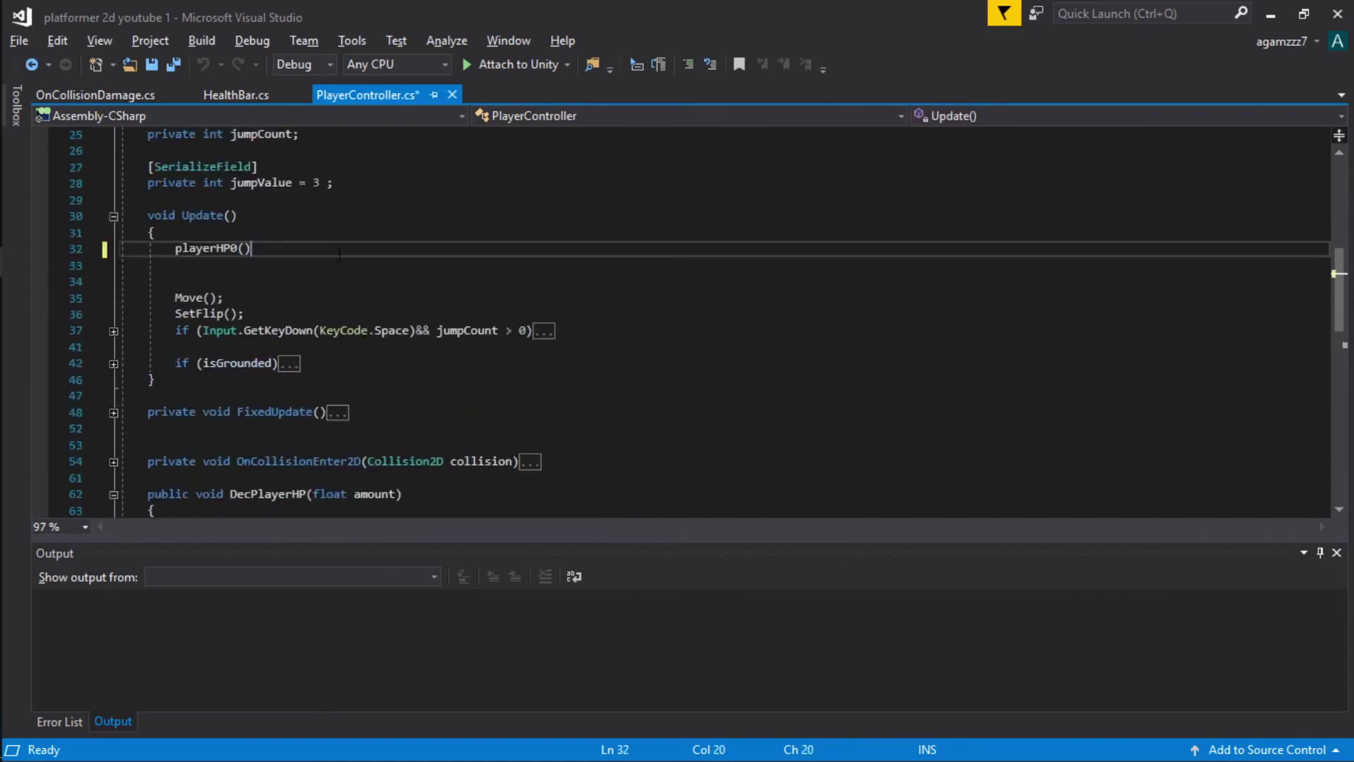
pyautogui.write(';')
# - Save PlayerController.cs and return to the Unity editor
pyautogui.scroll(-2, 445, 260)
pyautogui.scroll(-1, 452, 258)
pyautogui.scroll(-1, 462, 258)
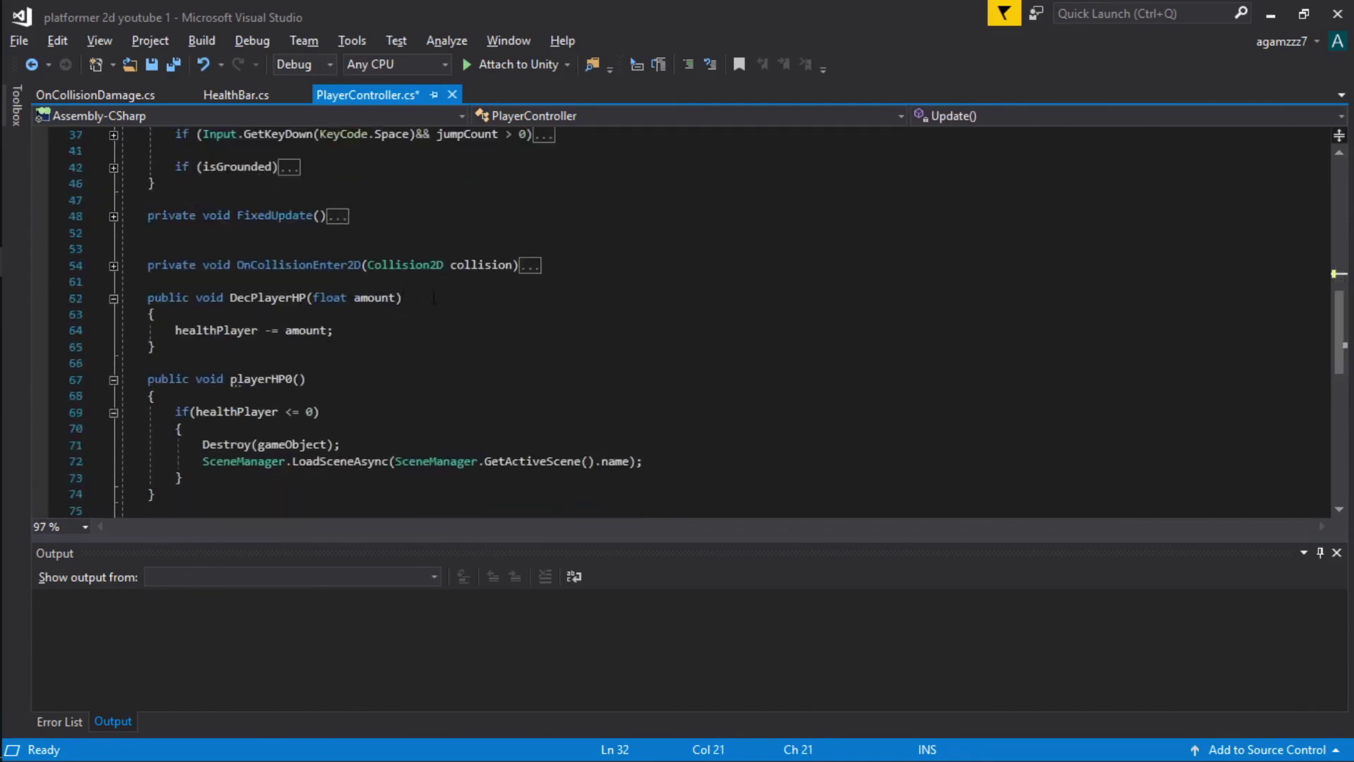
pyautogui.hotkey('ctrl', 's')
pyautogui.hotkey('alt', 'Tab')
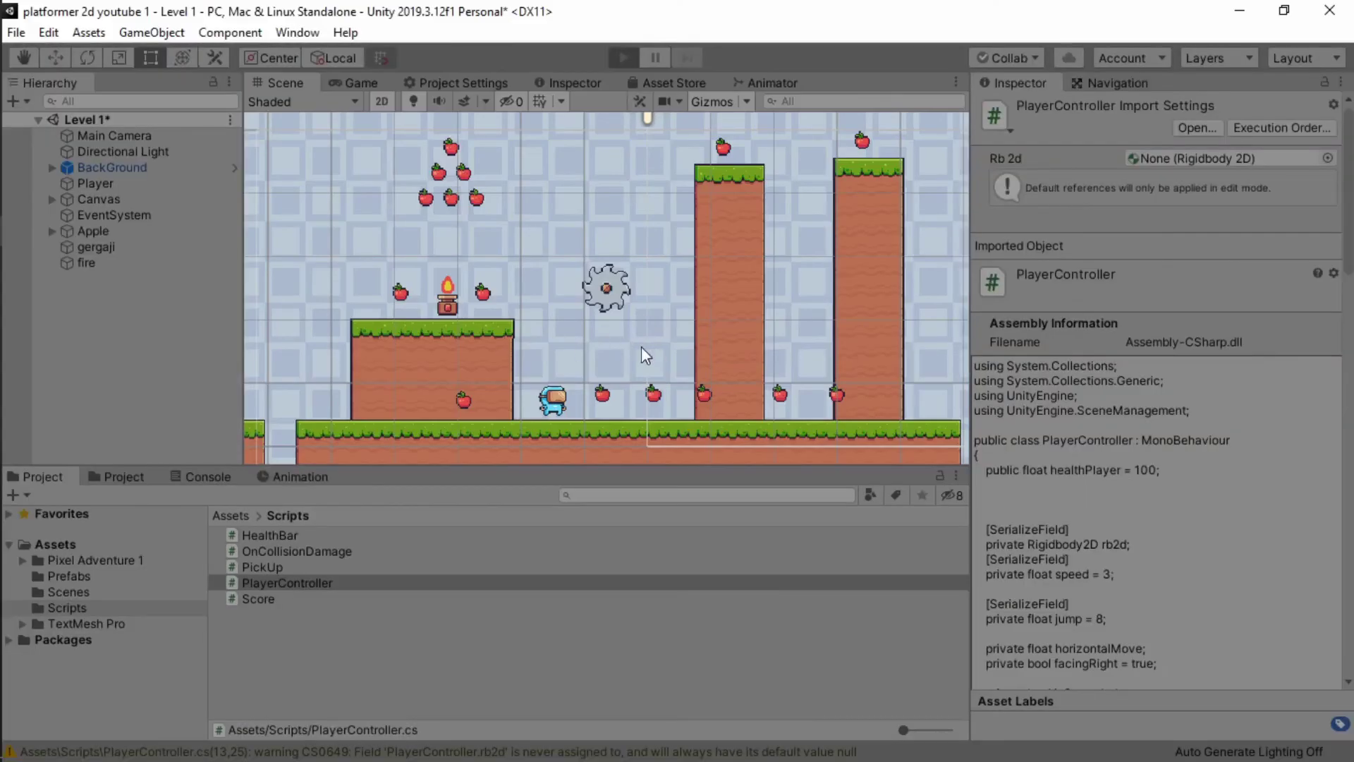
# - Start the playtest, take a hit from the saw, and collect the ground apples and apple cluster
pyautogui.press('space')
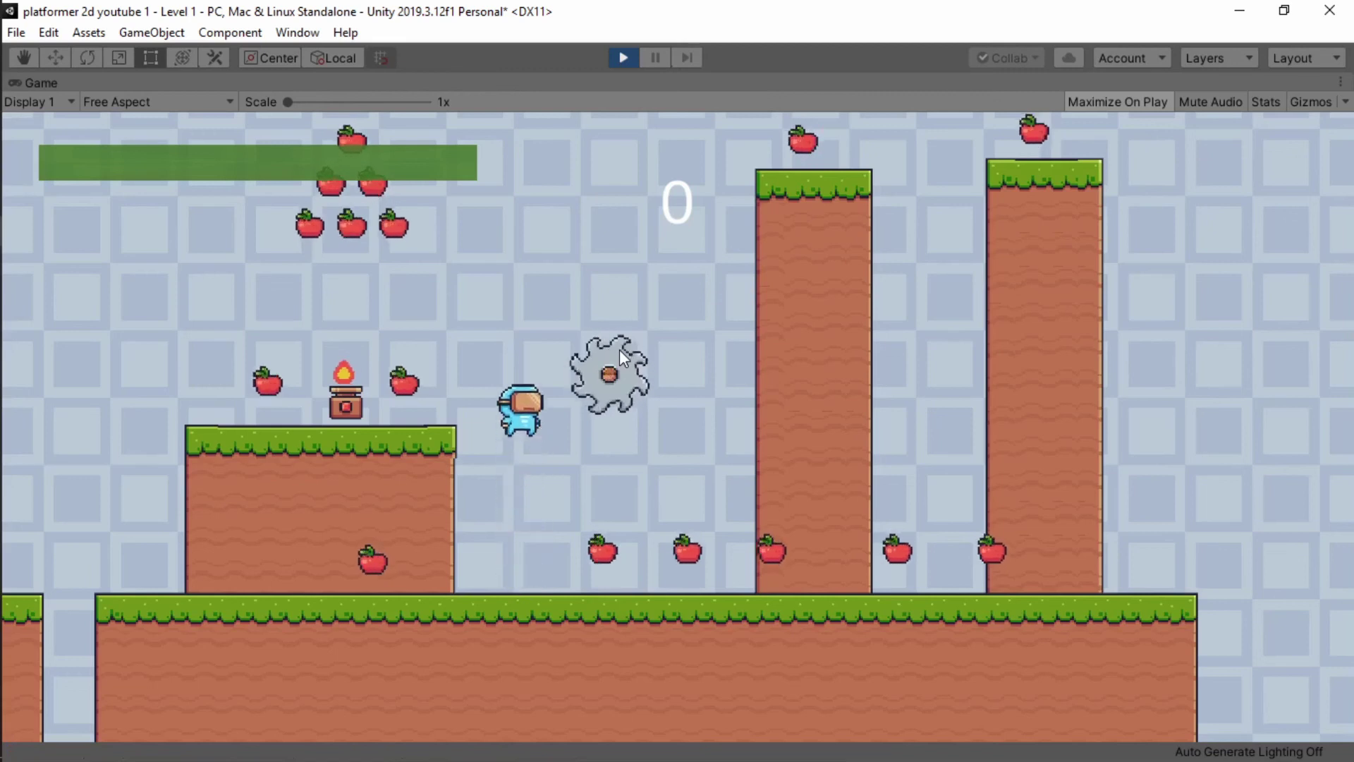
pyautogui.press('Left')
pyautogui.press('Right')
pyautogui.press('space')
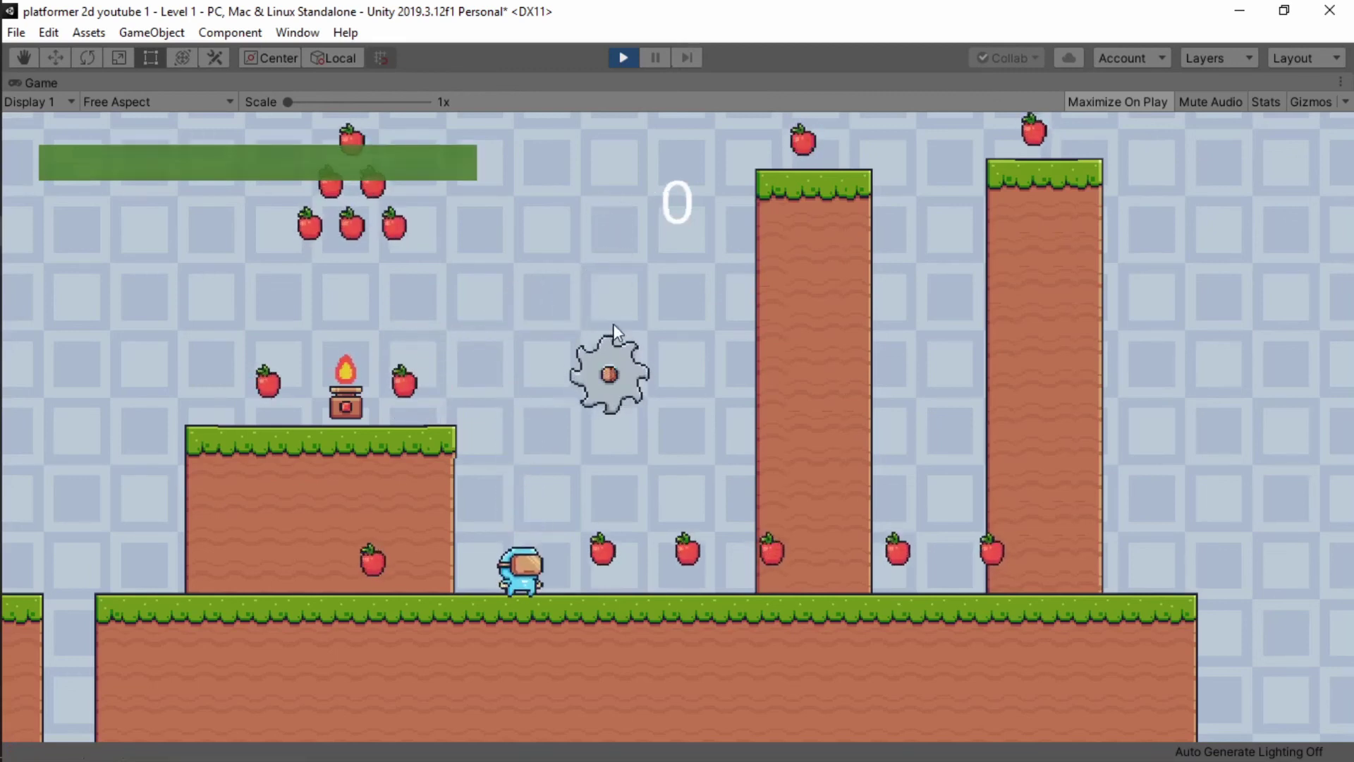
pyautogui.press('Right')
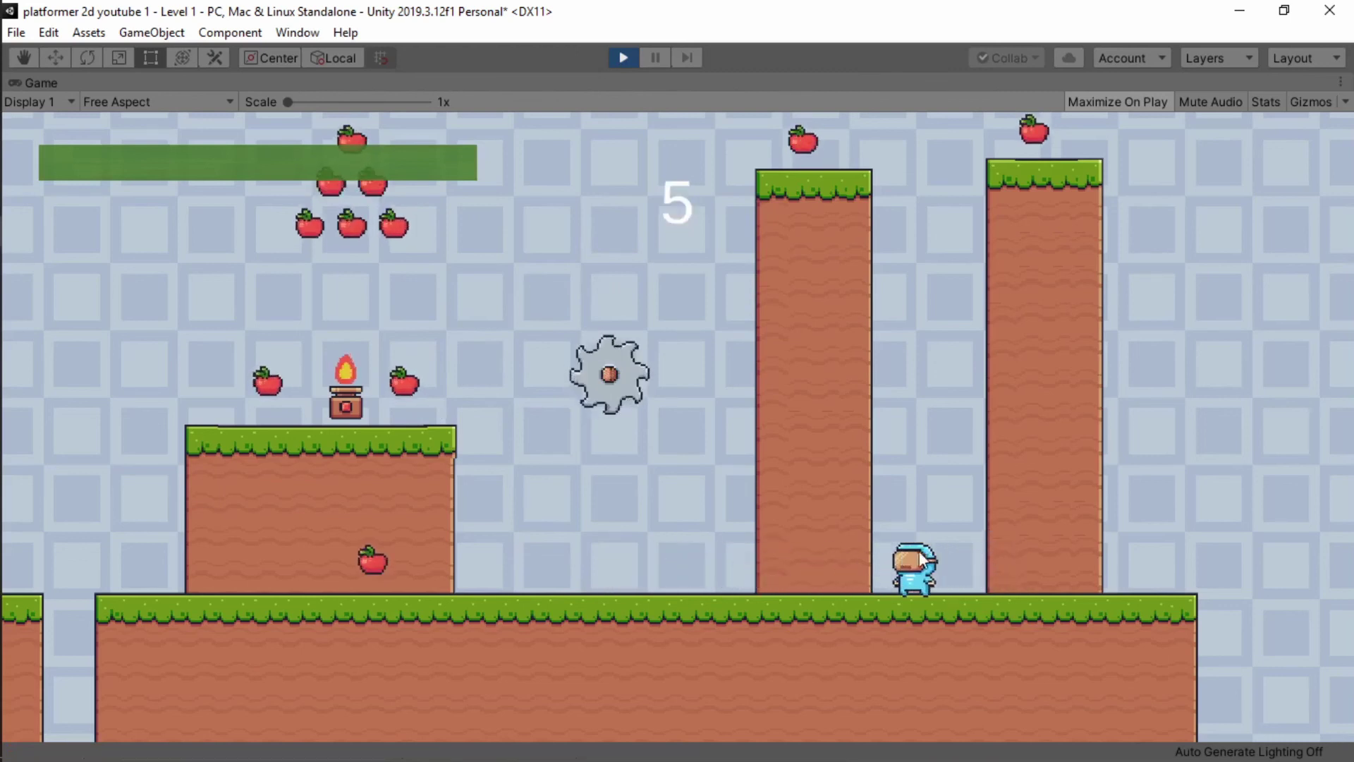
pyautogui.press('Left')
pyautogui.press('space')
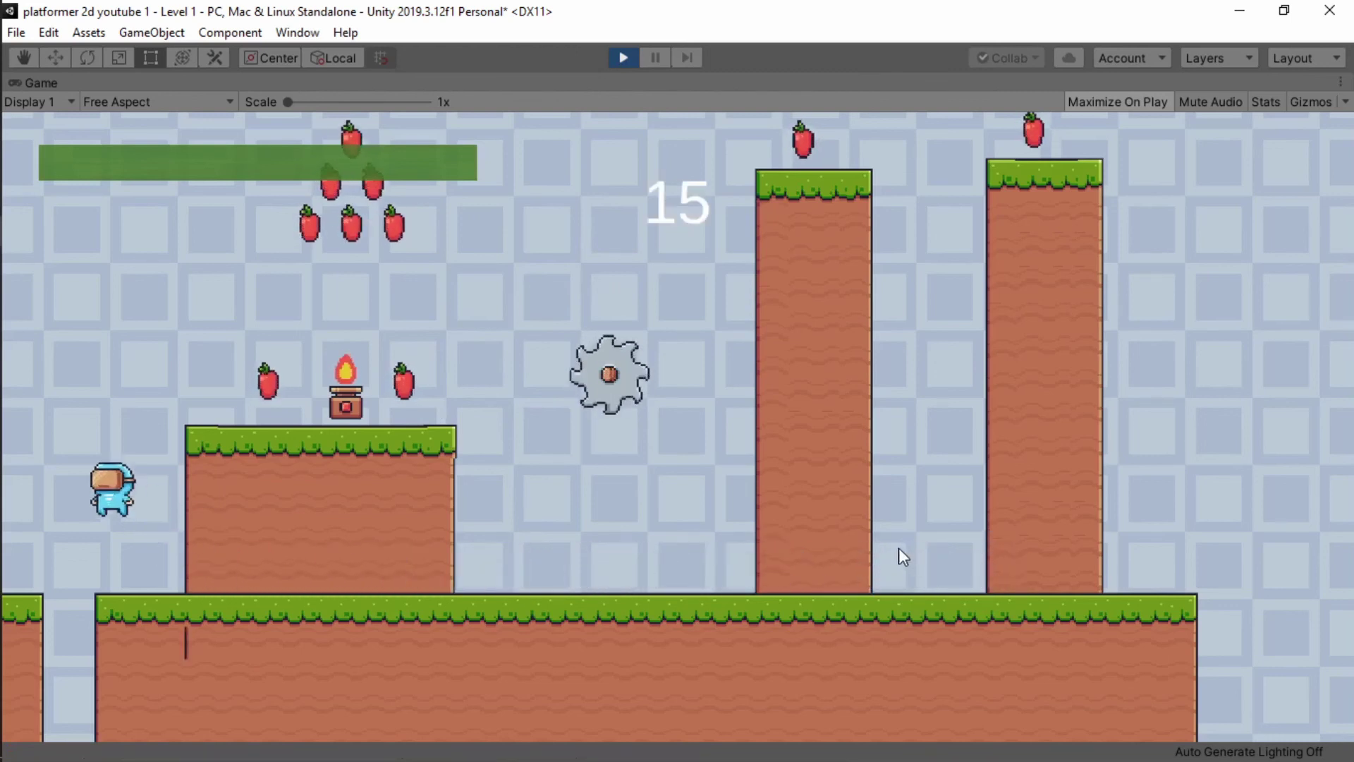
pyautogui.press('Right')
pyautogui.press('space')
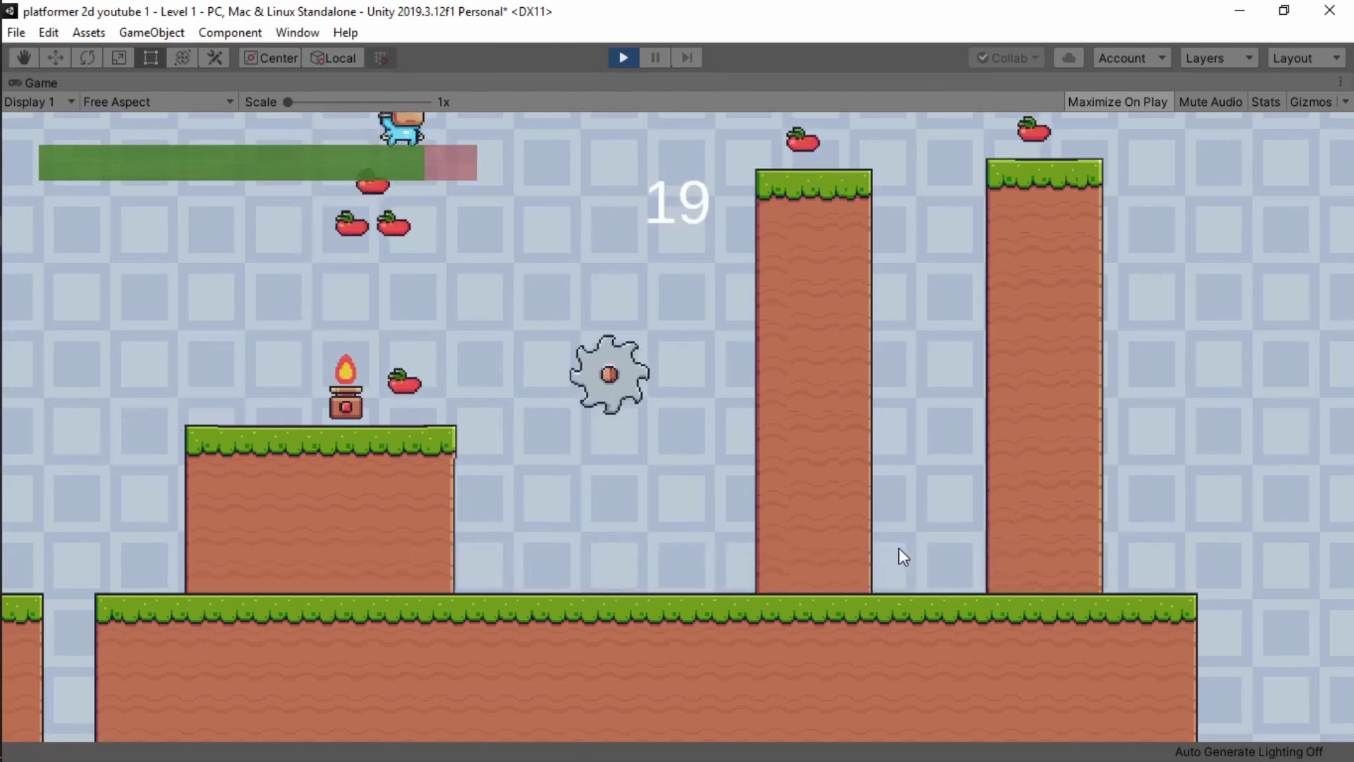
# - Jump across the tall and middle pillars, then drop onto the saw to lose all health
pyautogui.press('space')
pyautogui.press('Right')
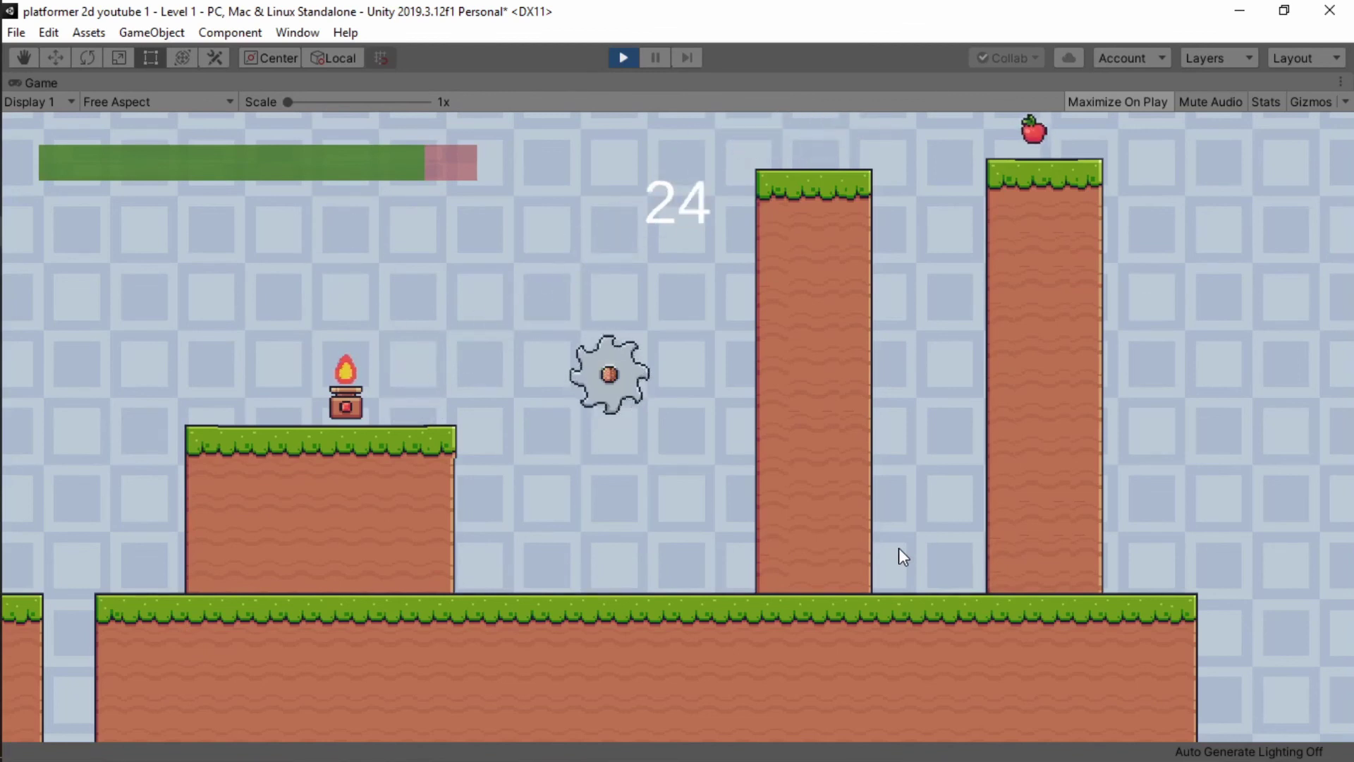
pyautogui.press('space')
pyautogui.press('Left')
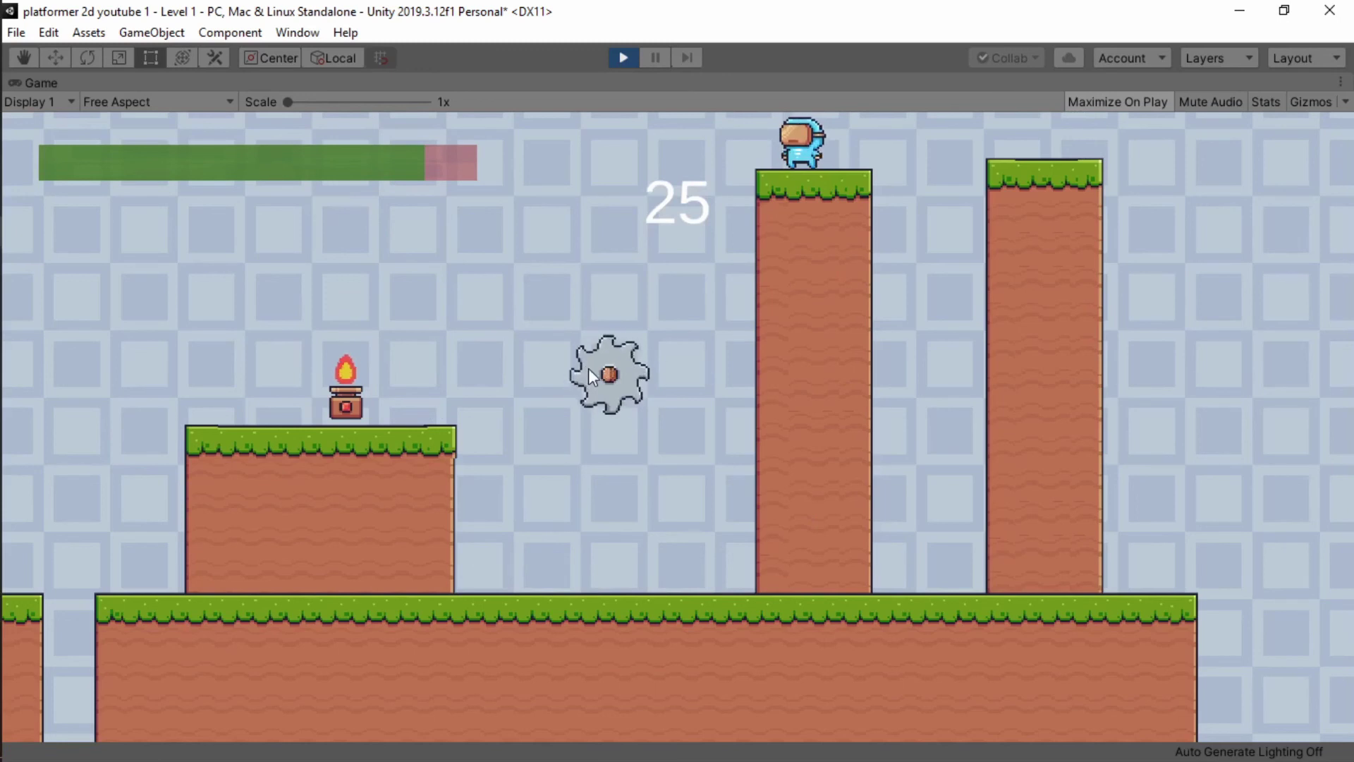
pyautogui.press('Left')
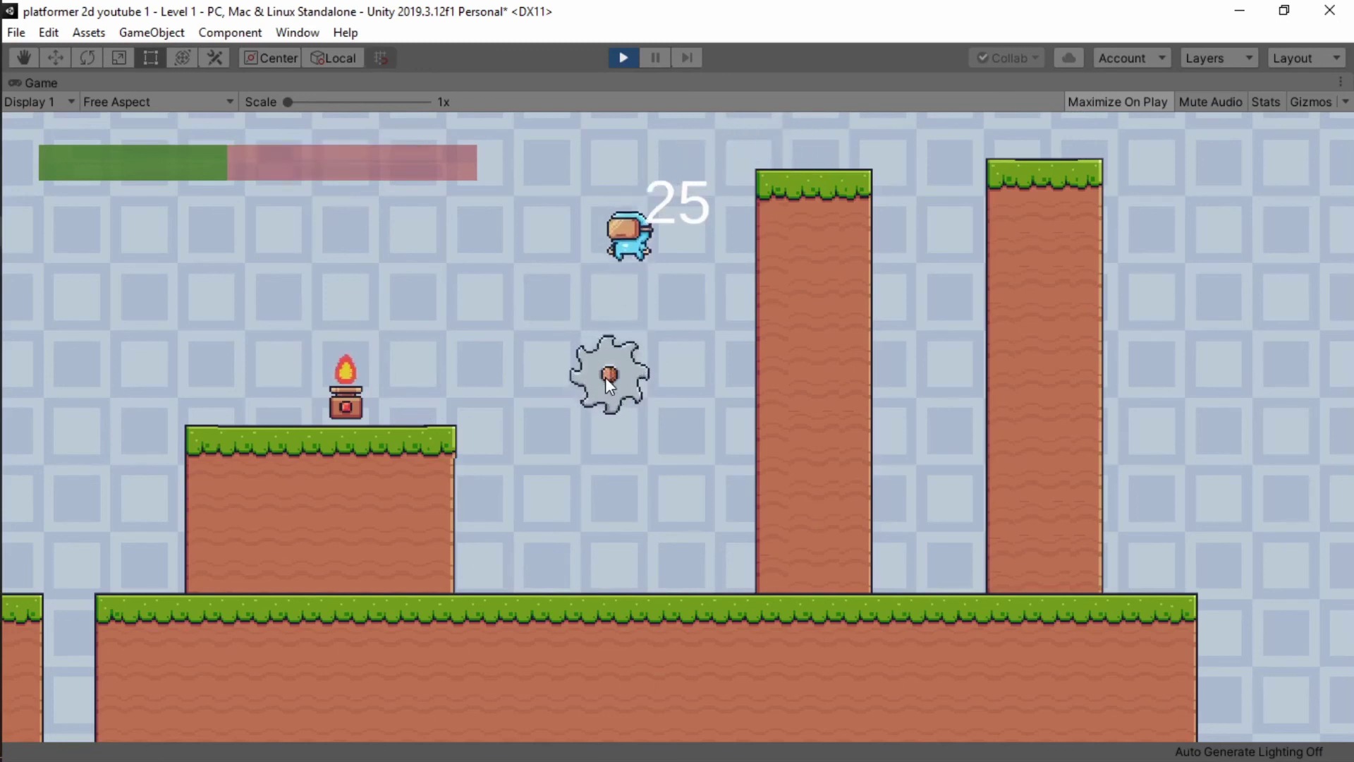